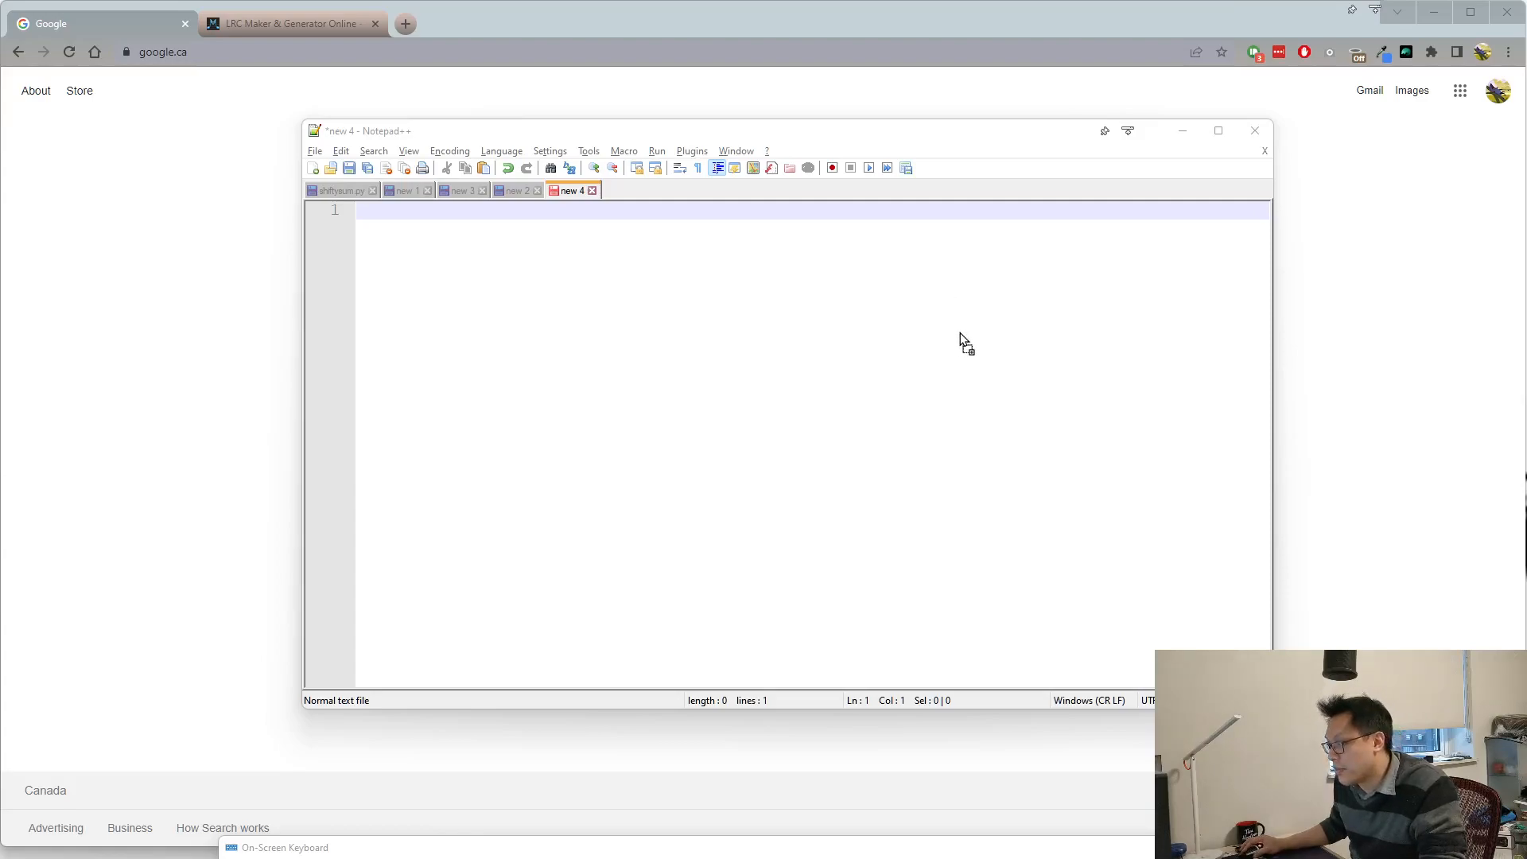
Open the lyrics file Felix Cartal - Get What You Give.lrc and look through its timestamped lines.
{"action": "left_click_drag", "start_coordinate": [961, 332], "coordinate": [961, 334]}
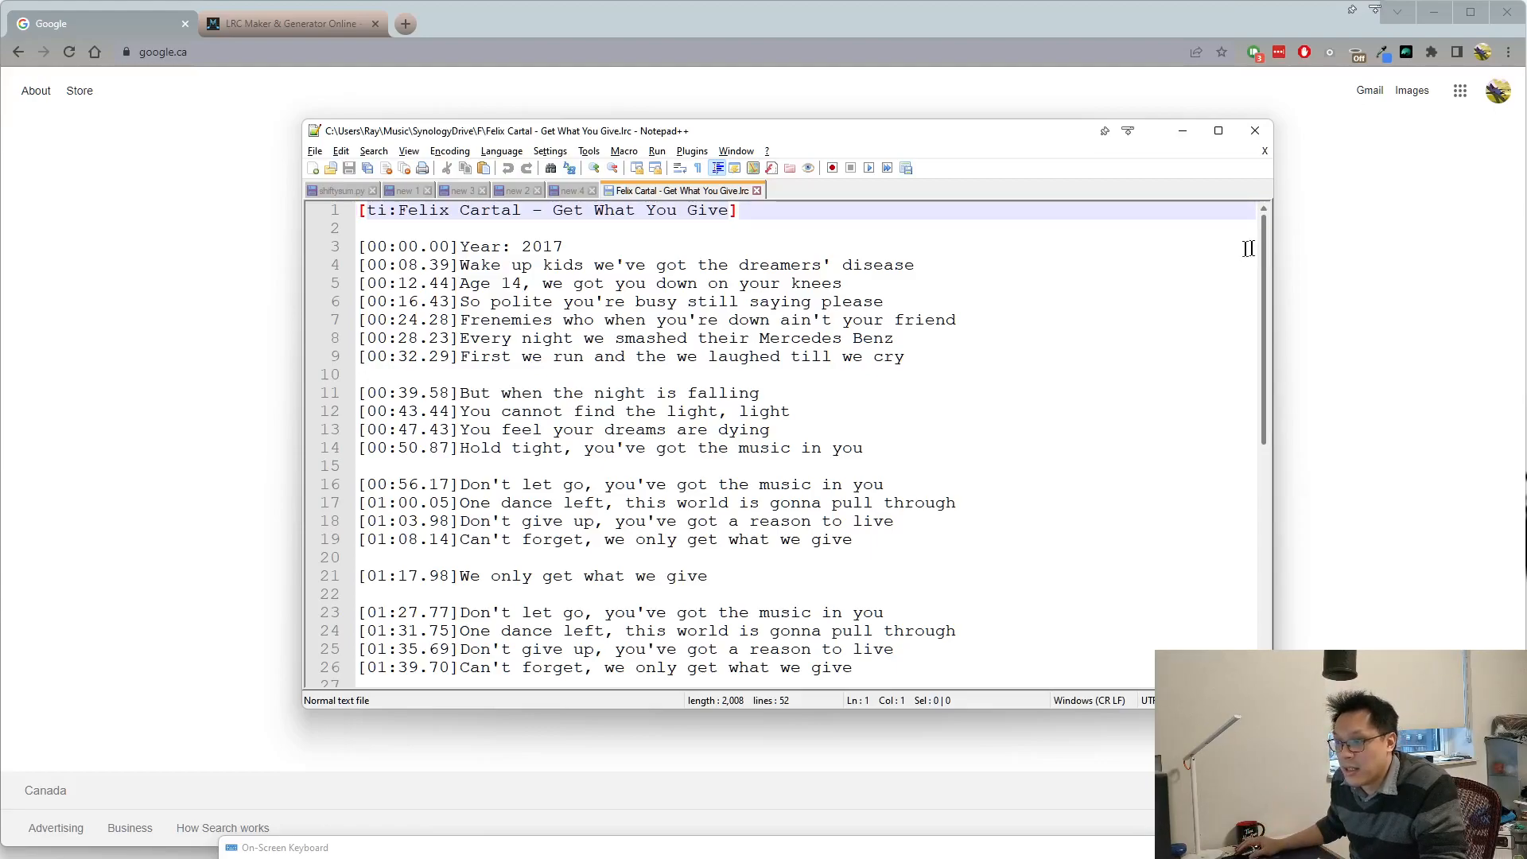
{"action": "left_click", "coordinate": [429, 320]}
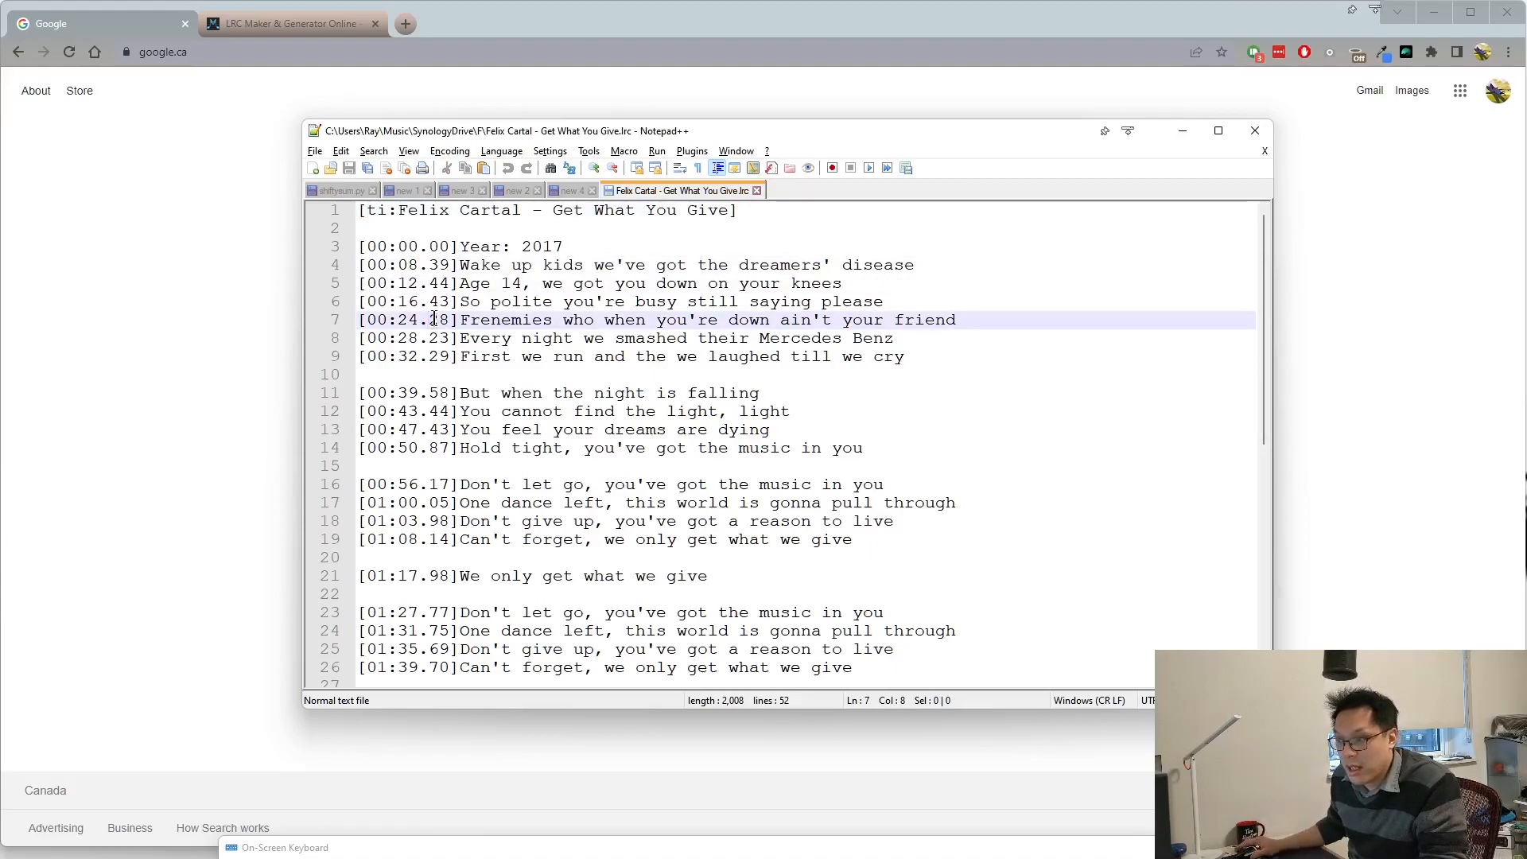
{"action": "scroll", "coordinate": [453, 341], "scroll_direction": "down", "scroll_amount": 9}
{"action": "scroll", "coordinate": [461, 342], "scroll_direction": "up", "scroll_amount": 9}
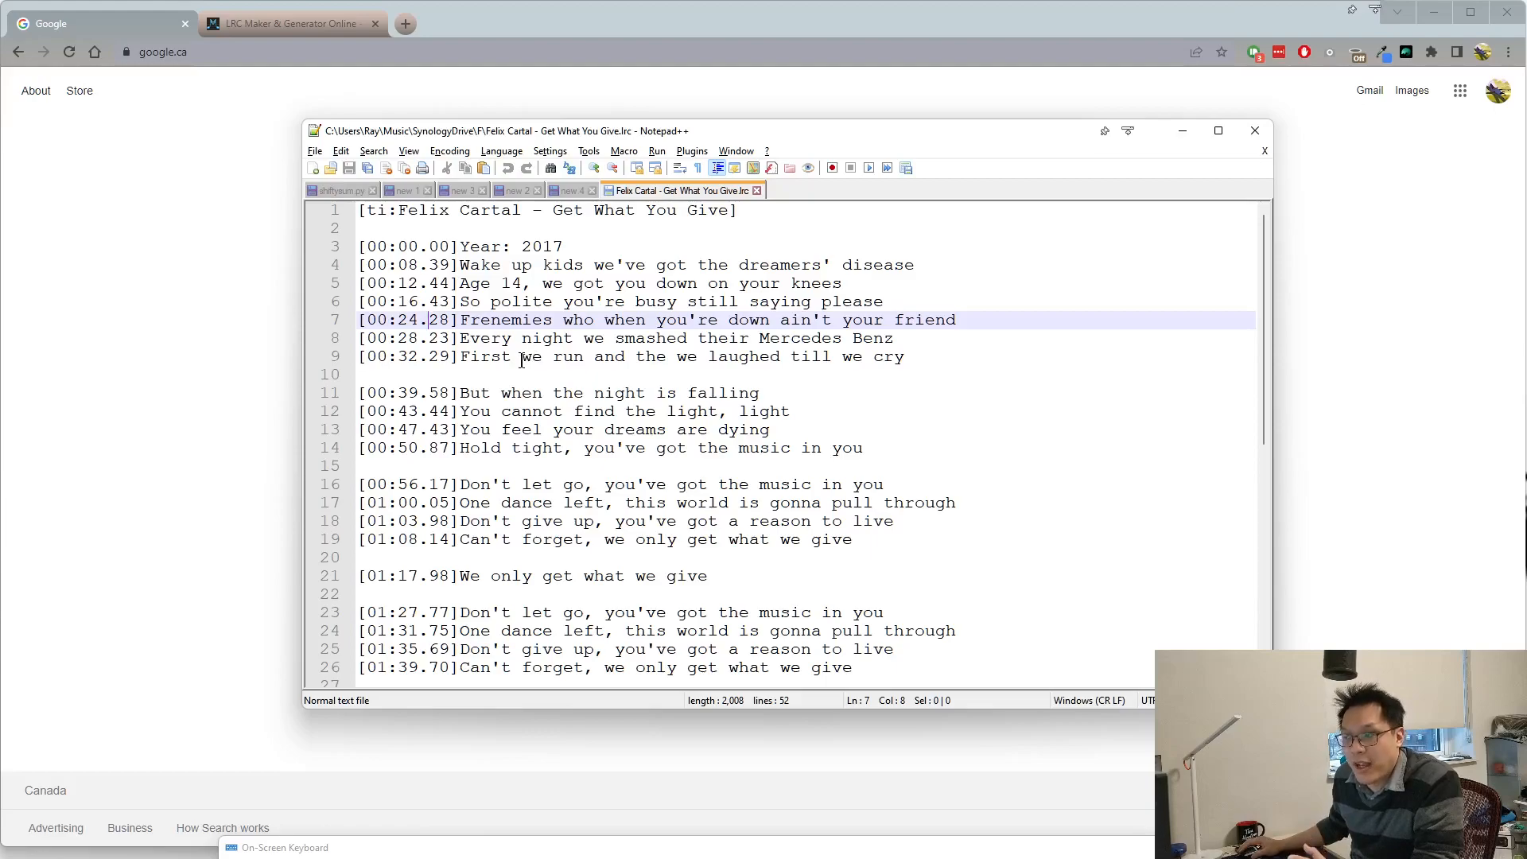
Try to remove the bracketed timestamps by hand, line by line, from the Year line through the first verse.
{"action": "left_click", "coordinate": [460, 247]}
{"action": "key", "text": "shift+Home"}
{"action": "key", "text": "Delete"}
{"action": "left_click", "coordinate": [459, 265]}
{"action": "key", "text": "shift+Home"}
{"action": "key", "text": "Delete"}
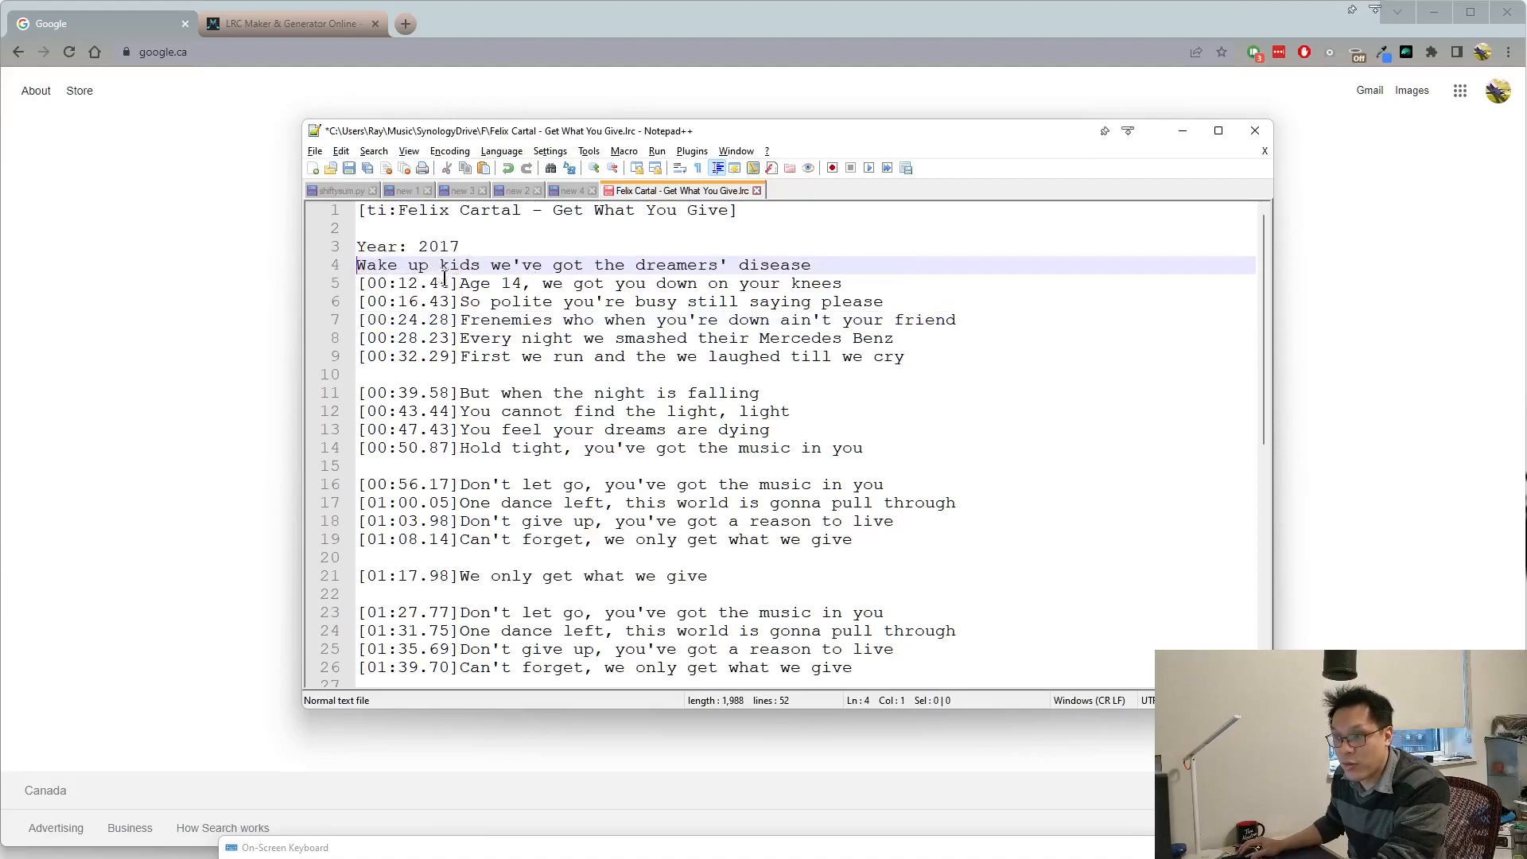
{"action": "left_click", "coordinate": [459, 283]}
{"action": "key", "text": "shift+Home"}
{"action": "key", "text": "Delete"}
{"action": "left_click", "coordinate": [458, 301]}
{"action": "key", "text": "shift+Home"}
{"action": "key", "text": "Delete"}
{"action": "left_click", "coordinate": [458, 319]}
{"action": "key", "text": "shift+Home"}
{"action": "key", "text": "Delete"}
{"action": "left_click_drag", "start_coordinate": [459, 338], "coordinate": [355, 339]}
{"action": "key", "text": "Delete"}
{"action": "left_click_drag", "start_coordinate": [458, 356], "coordinate": [355, 338]}
{"action": "key", "text": "Delete"}
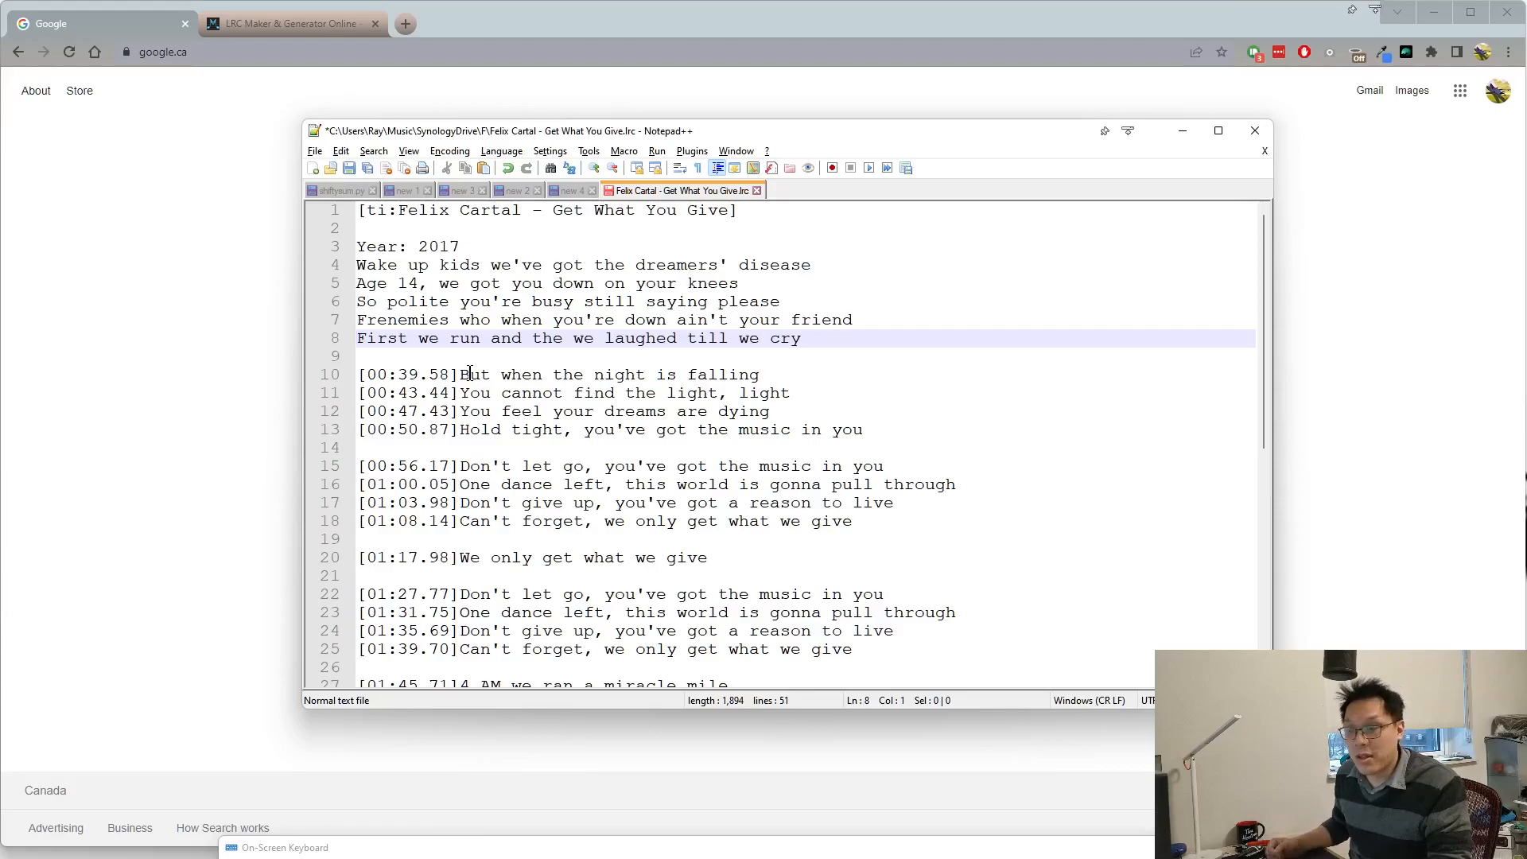
Undo all the manual deletions in the lyrics so every removed timestamp and line is restored.
{"action": "key", "text": "ctrl+z"}
{"action": "key", "text": "ctrl+z"}
{"action": "key", "text": "ctrl+z"}
{"action": "key", "text": "ctrl+z"}
{"action": "key", "text": "ctrl+z"}
{"action": "key", "text": "ctrl+z"}
{"action": "key", "text": "ctrl+z"}
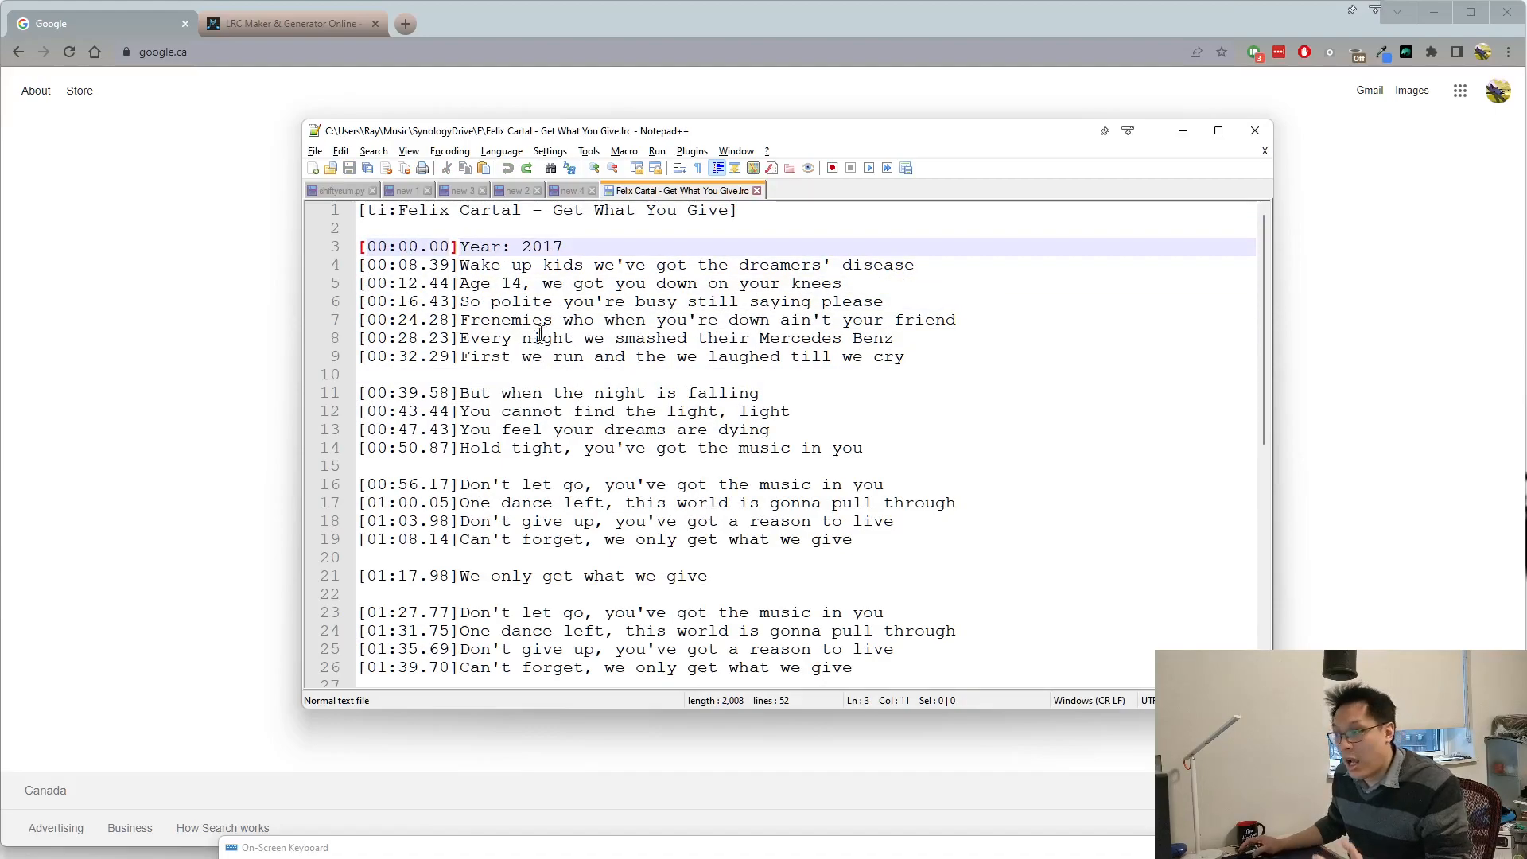
{"action": "left_click_drag", "start_coordinate": [784, 134], "coordinate": [783, 119]}
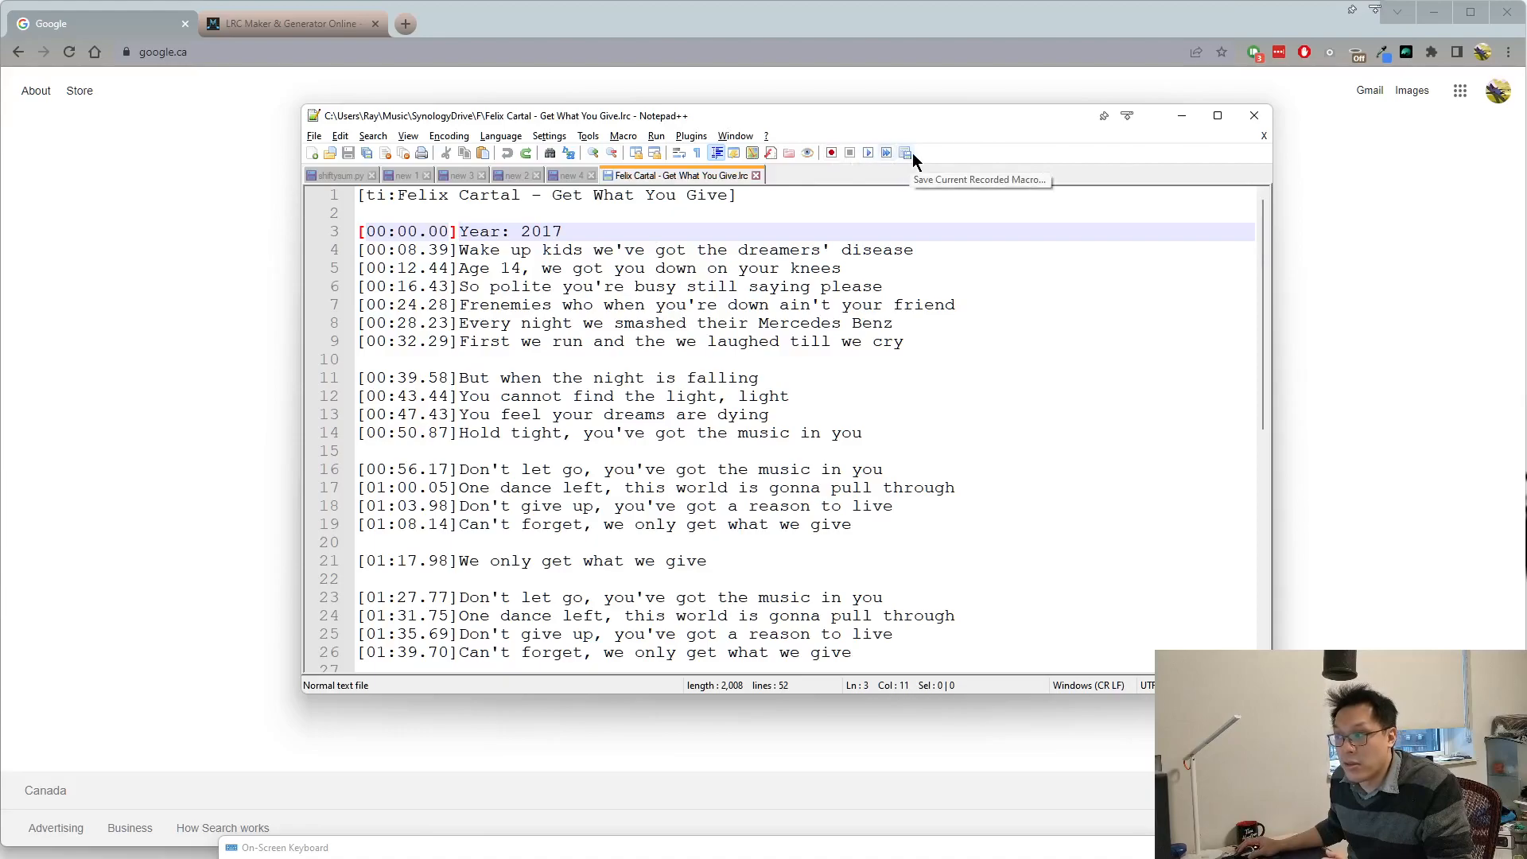
{"action": "left_click", "coordinate": [623, 136]}
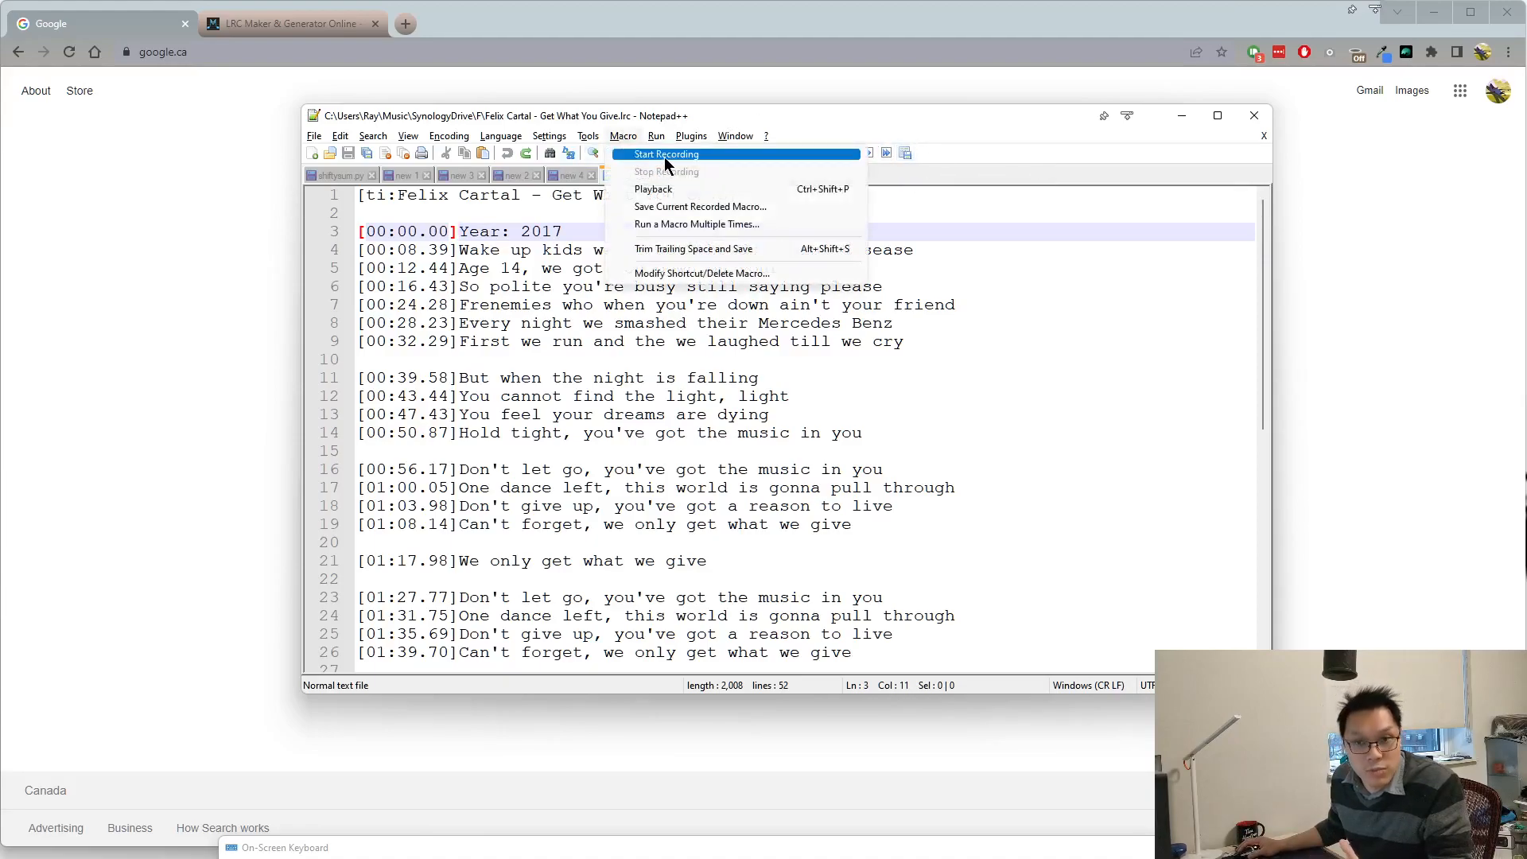
{"action": "left_click", "coordinate": [691, 103]}
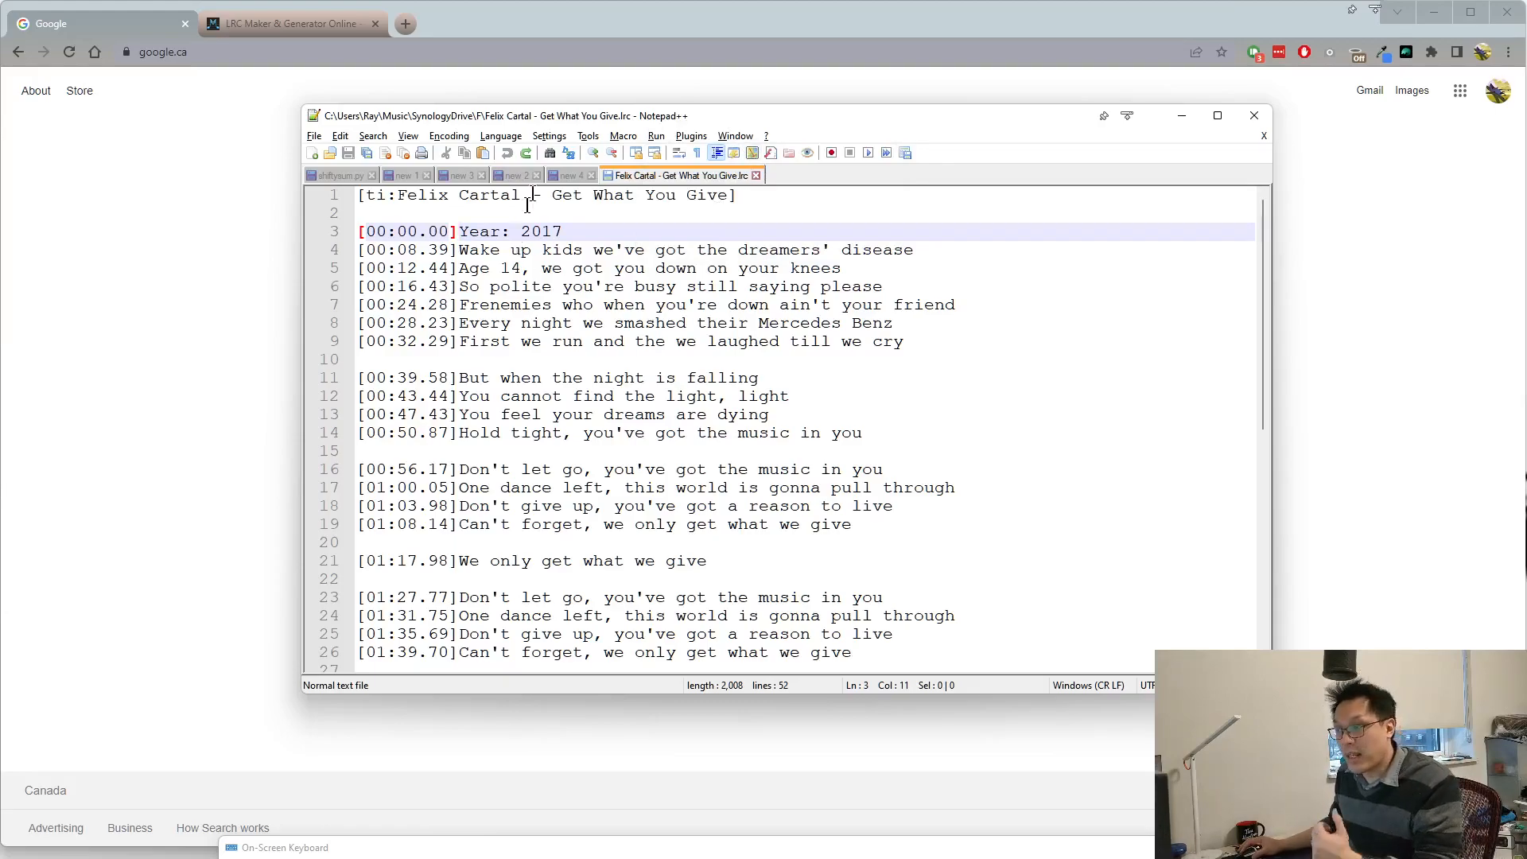
Highlight the timestamps on lines 3, 4 and 5 in turn to compare their length.
{"action": "key", "text": "shift+Home"}
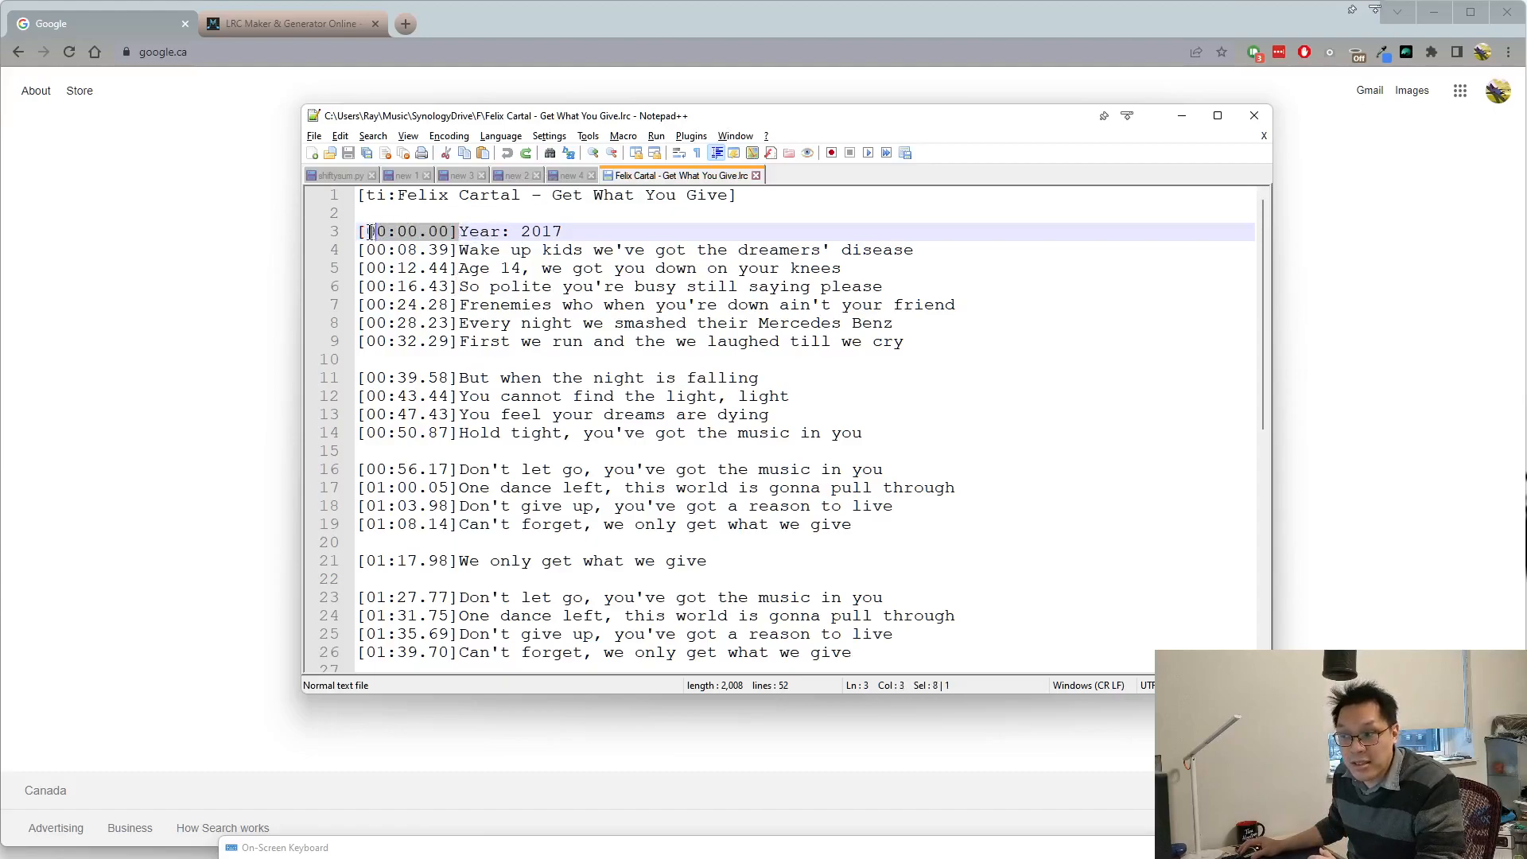
{"action": "left_click", "coordinate": [458, 250]}
{"action": "key", "text": "shift+Home"}
{"action": "left_click", "coordinate": [458, 268]}
{"action": "key", "text": "shift+Home"}
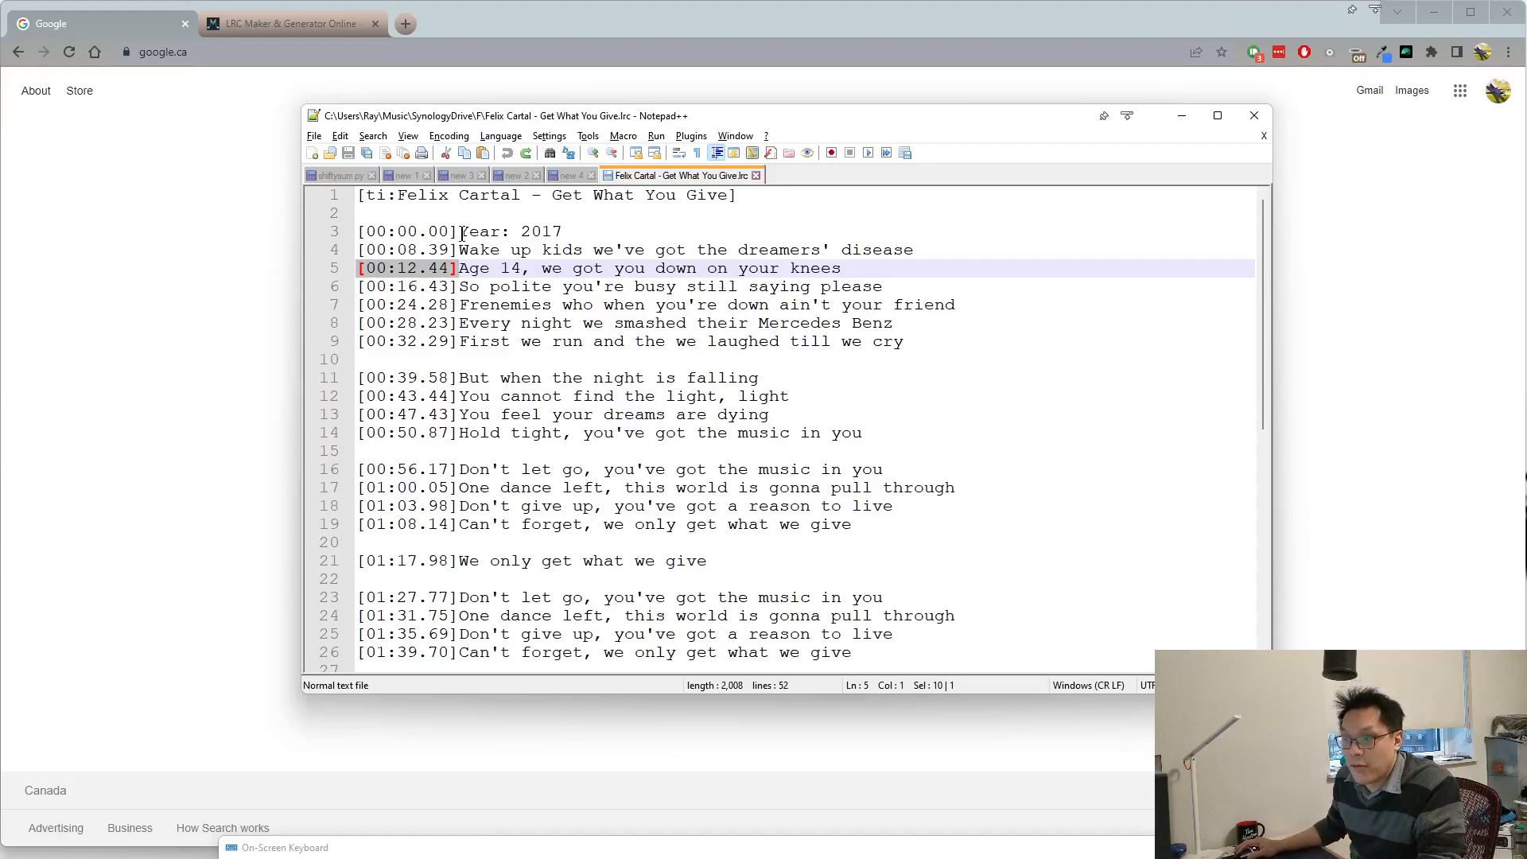
Starting at the beginning of line 3, record a macro that deletes the ten-character timestamp and moves down one line.
{"action": "key", "text": "Up"}
{"action": "key", "text": "Up"}
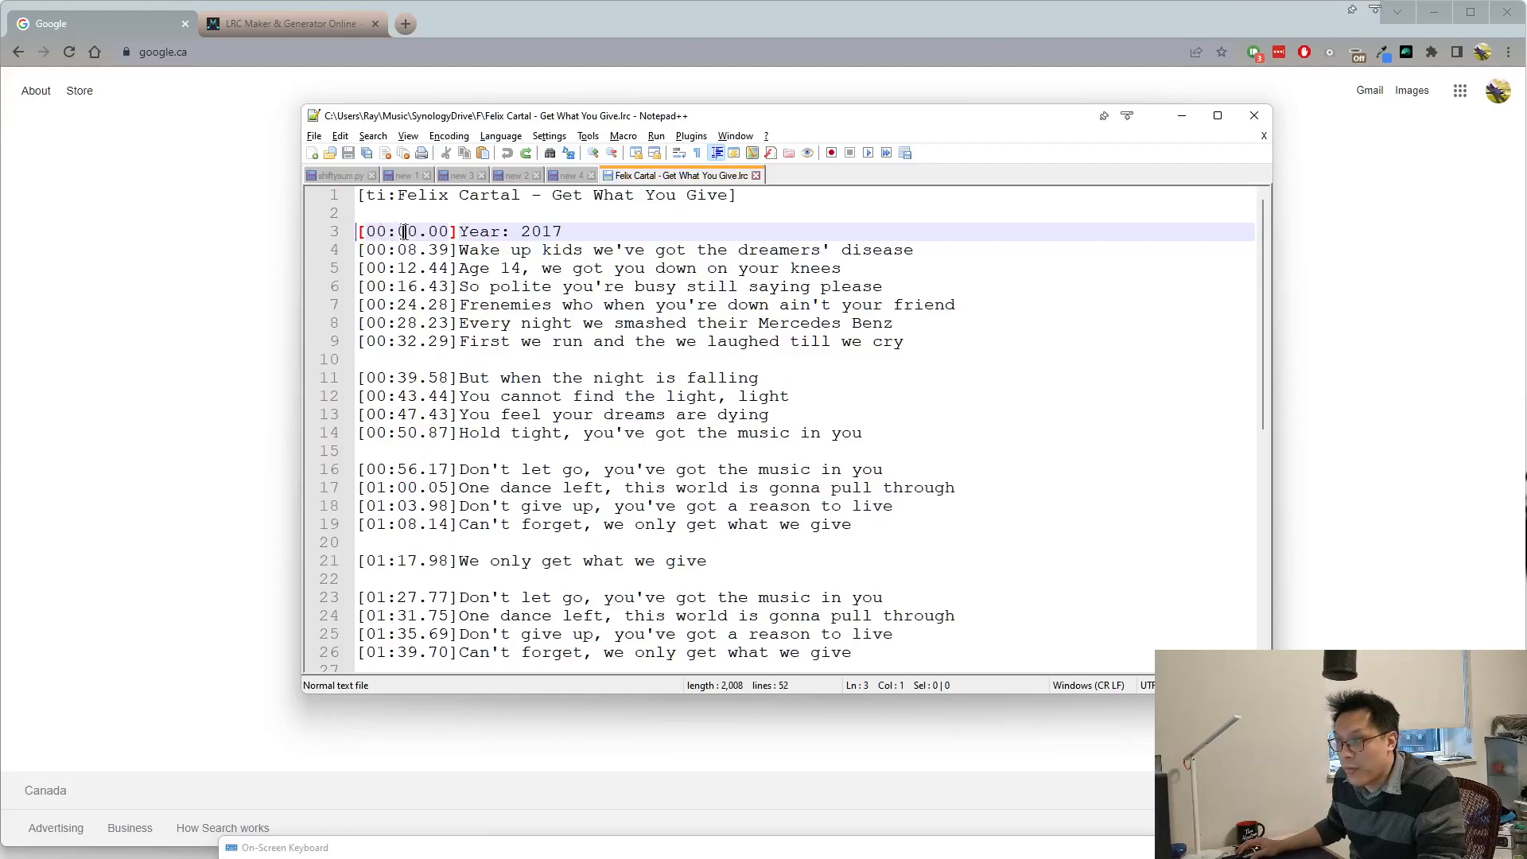
{"action": "scroll", "coordinate": [546, 556], "scroll_direction": "down", "scroll_amount": 9}
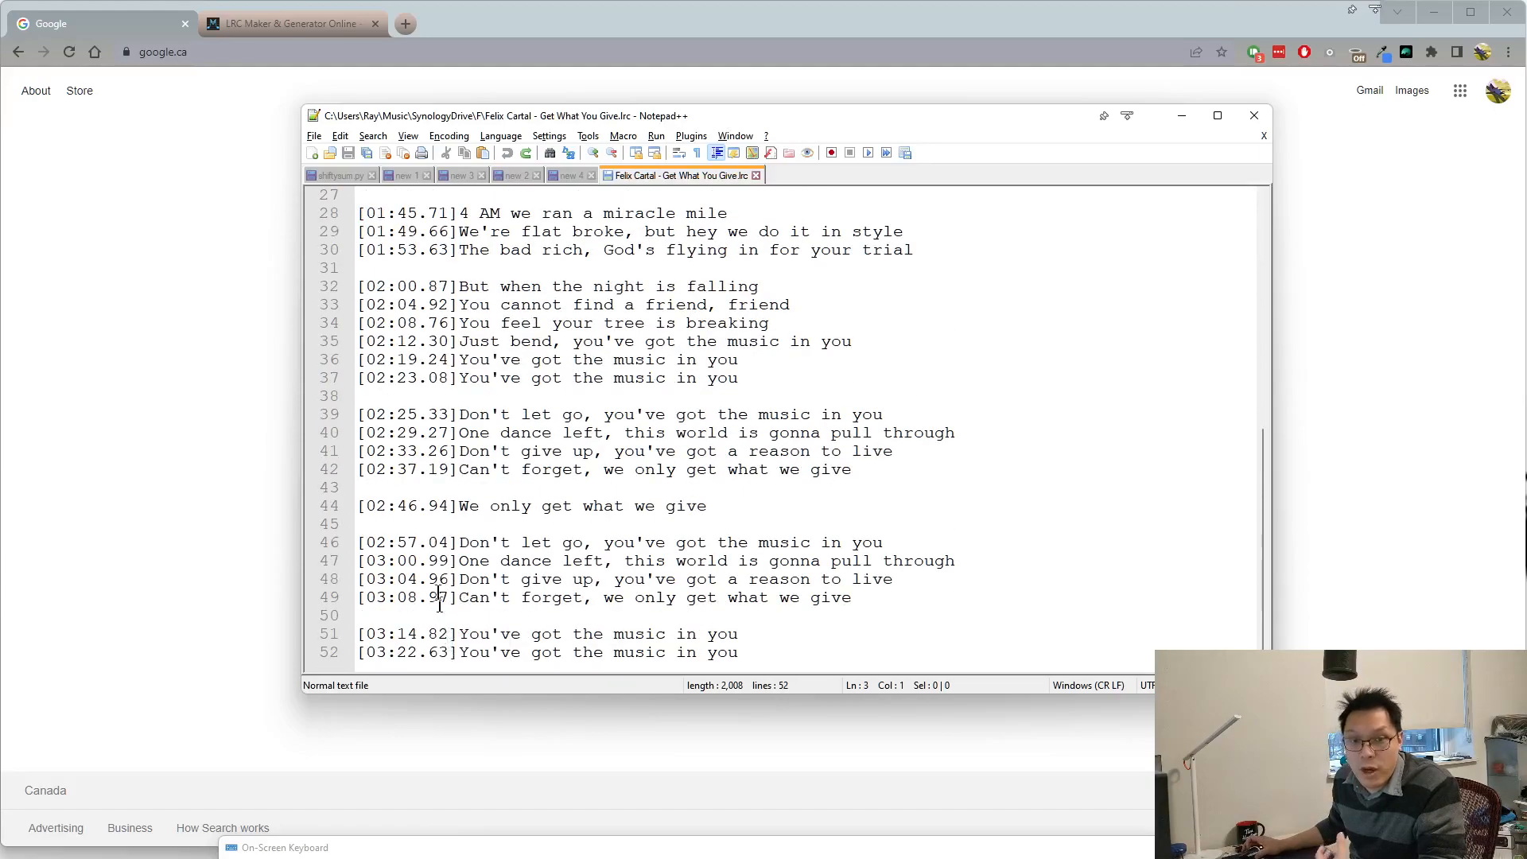
{"action": "scroll", "coordinate": [477, 588], "scroll_direction": "up", "scroll_amount": 9}
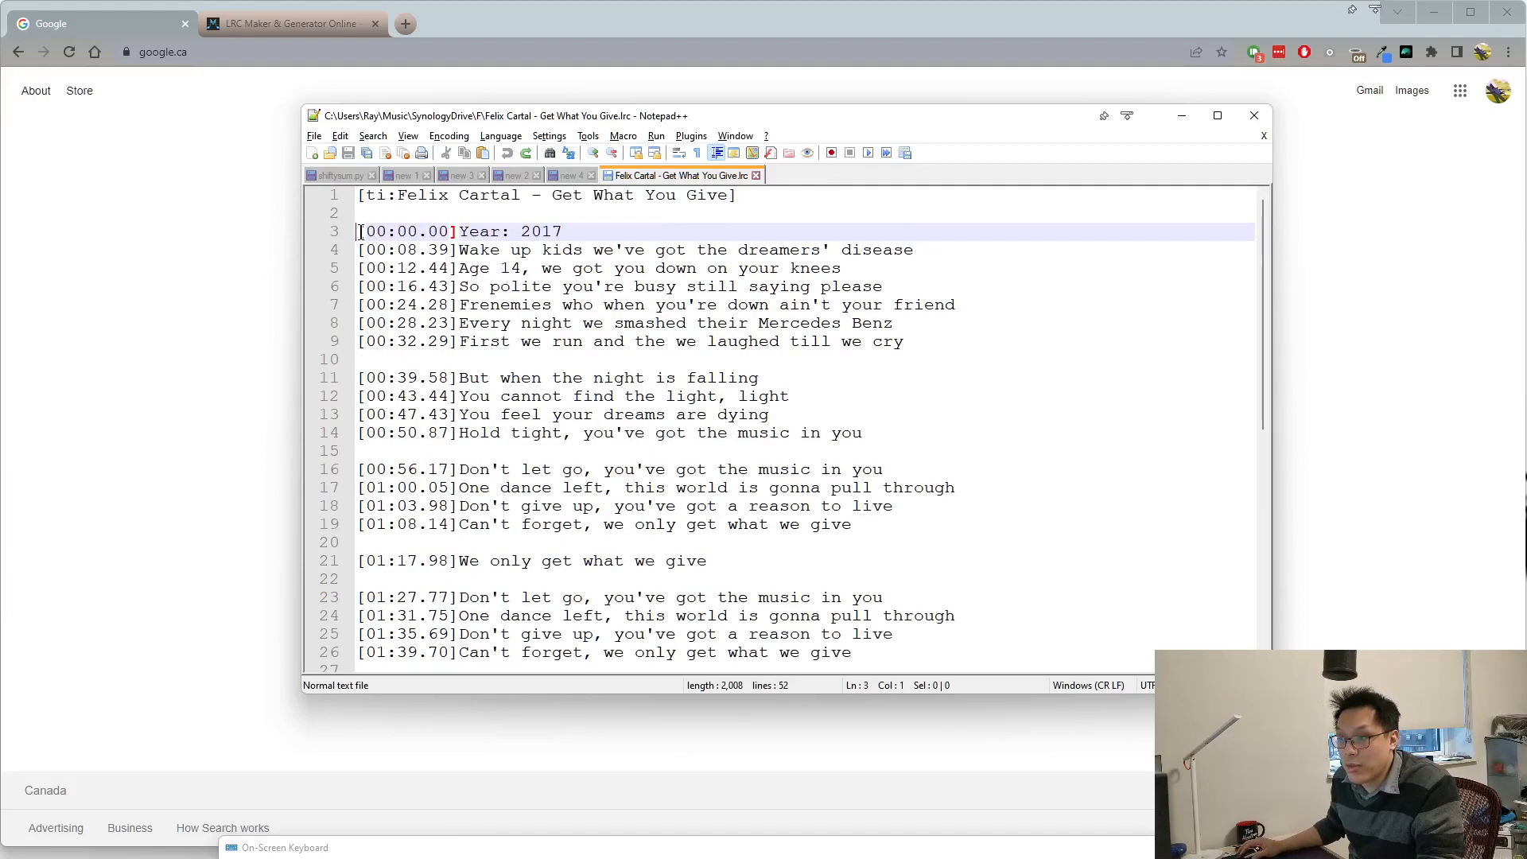
{"action": "left_click", "coordinate": [832, 154]}
{"action": "left_click", "coordinate": [1145, 855]}
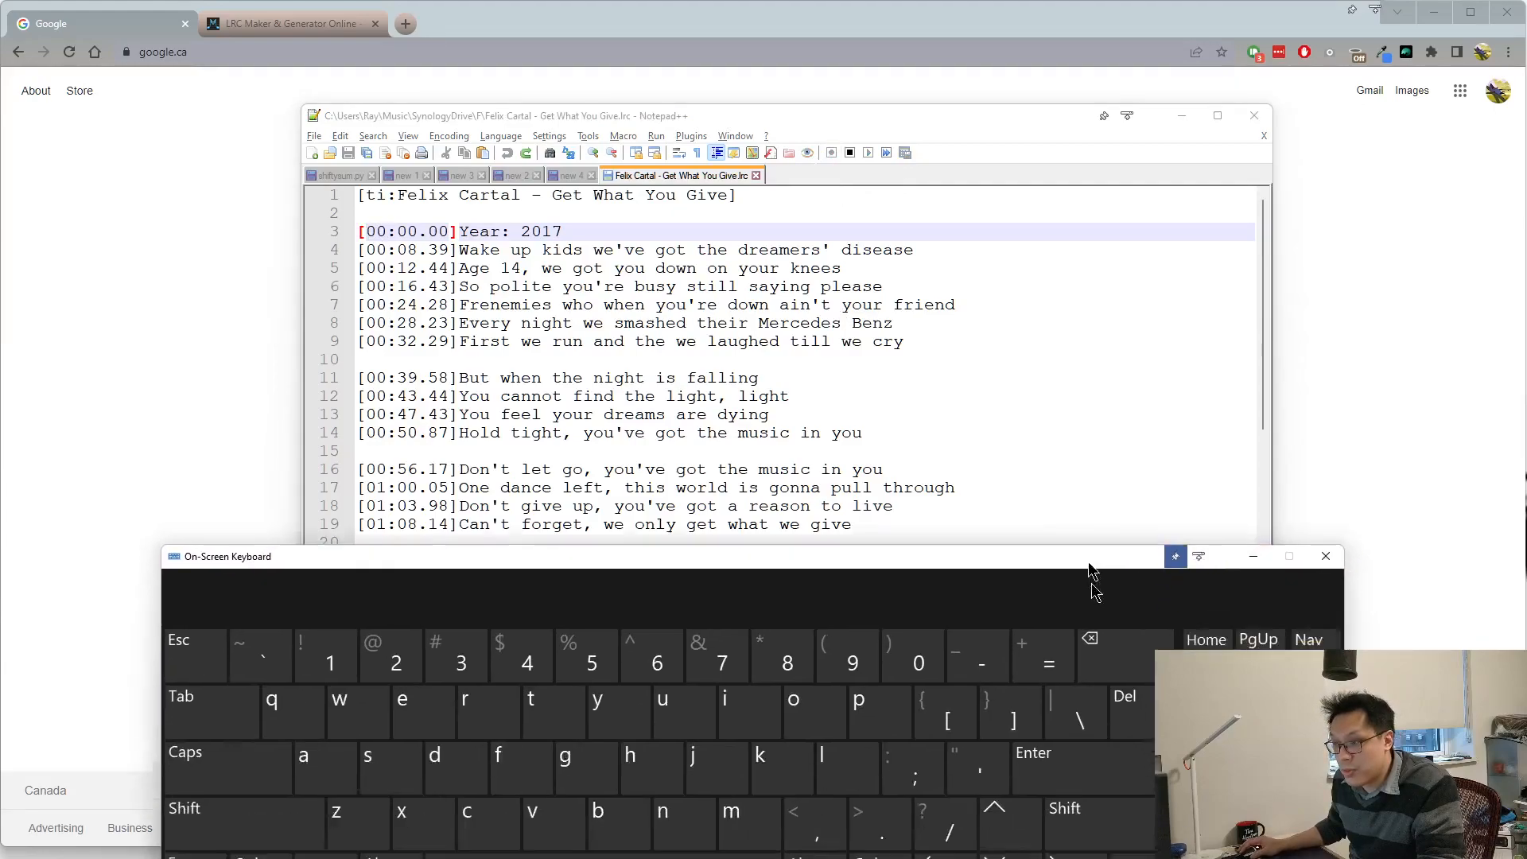
{"action": "left_click", "coordinate": [1146, 670]}
{"action": "left_click", "coordinate": [1146, 670]}
{"action": "left_click", "coordinate": [1146, 670]}
{"action": "left_click", "coordinate": [1145, 670]}
{"action": "left_click", "coordinate": [1146, 671]}
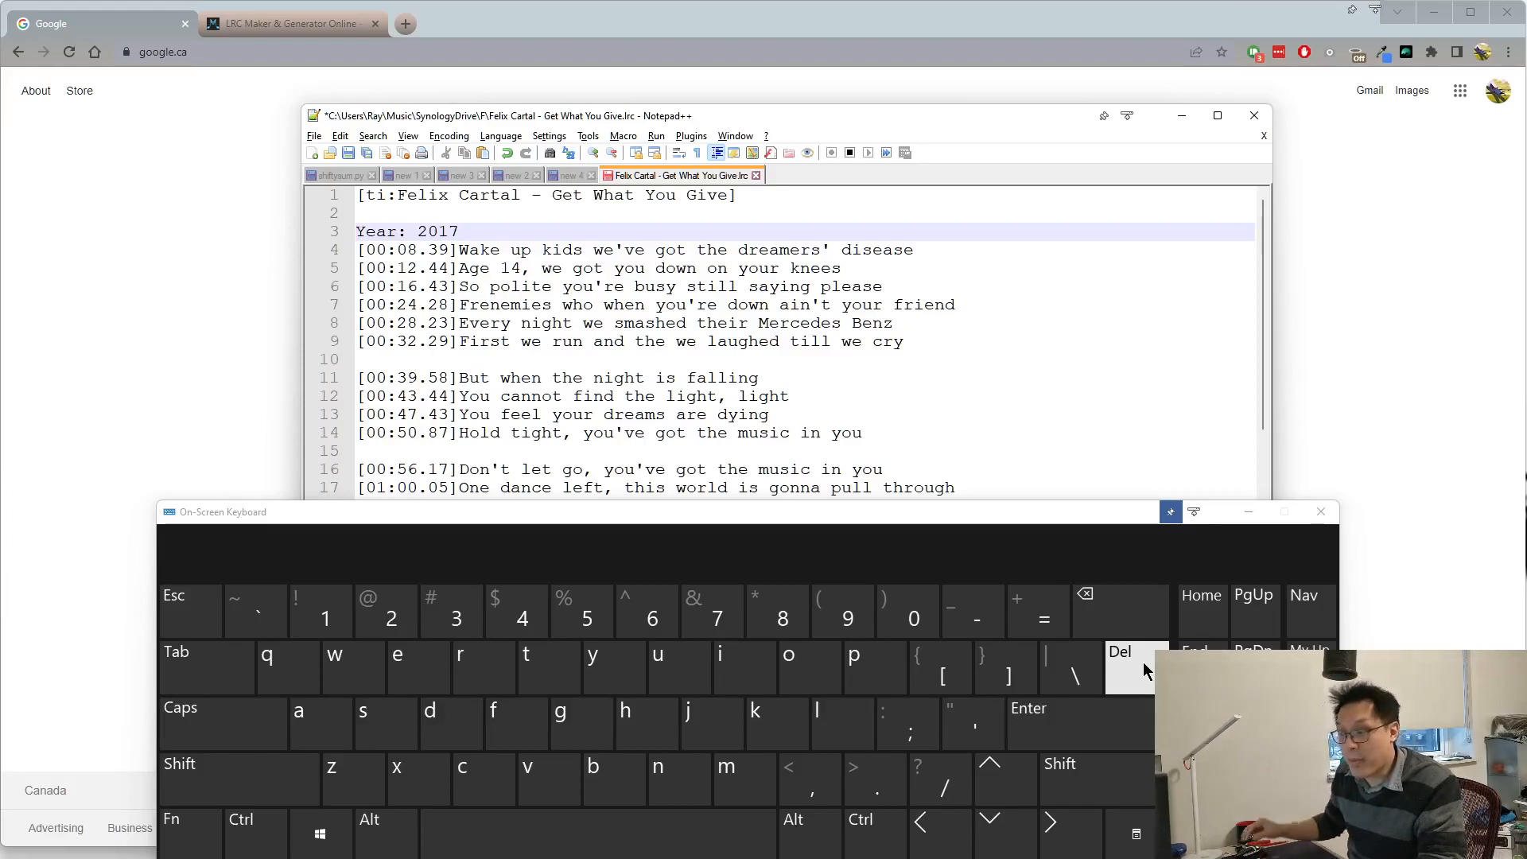
{"action": "left_click", "coordinate": [1004, 837]}
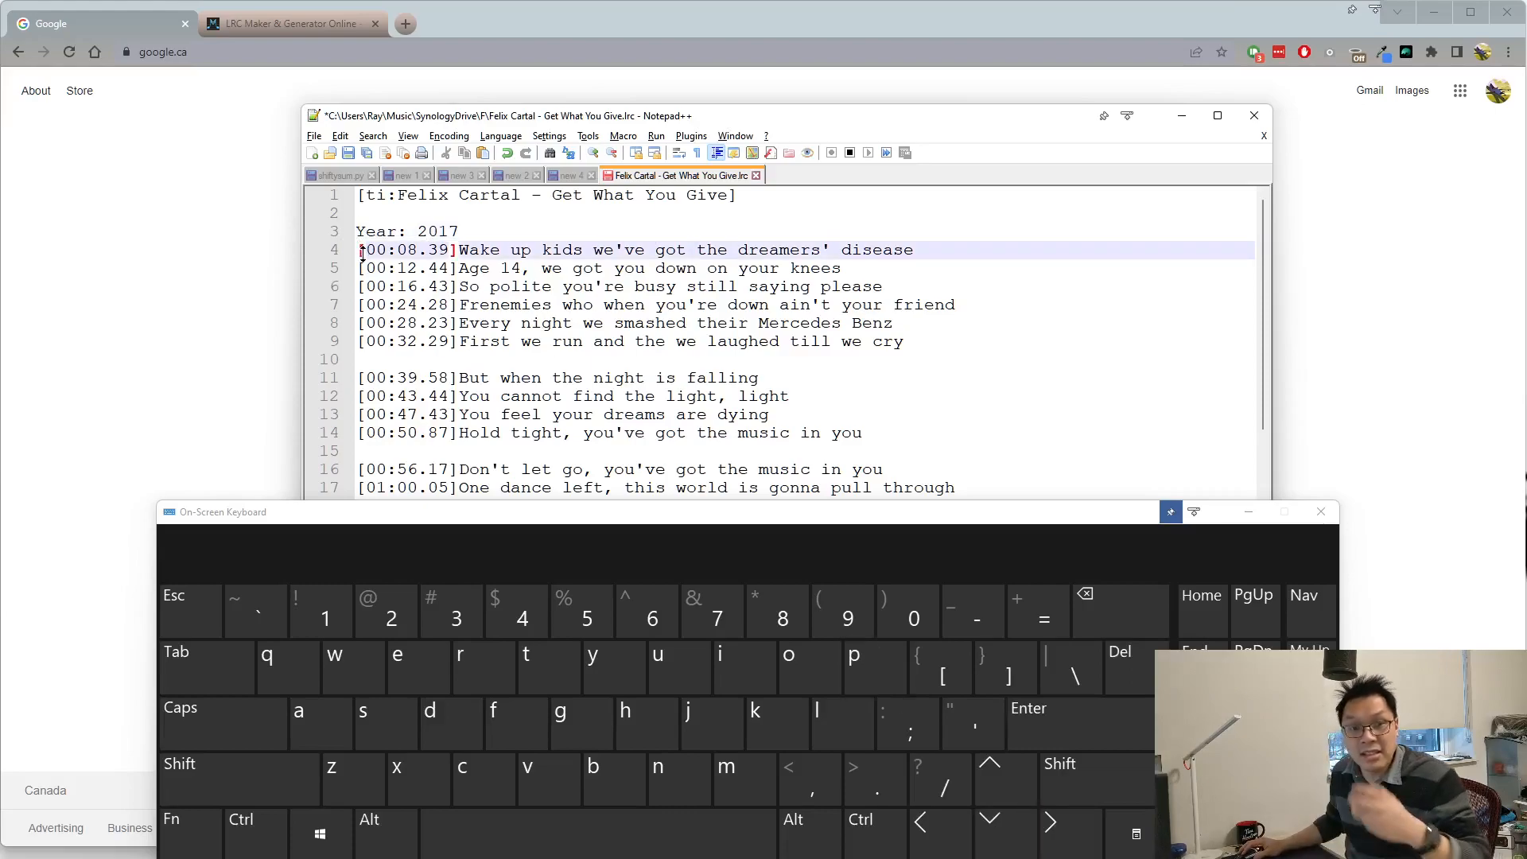
{"action": "left_click", "coordinate": [849, 152]}
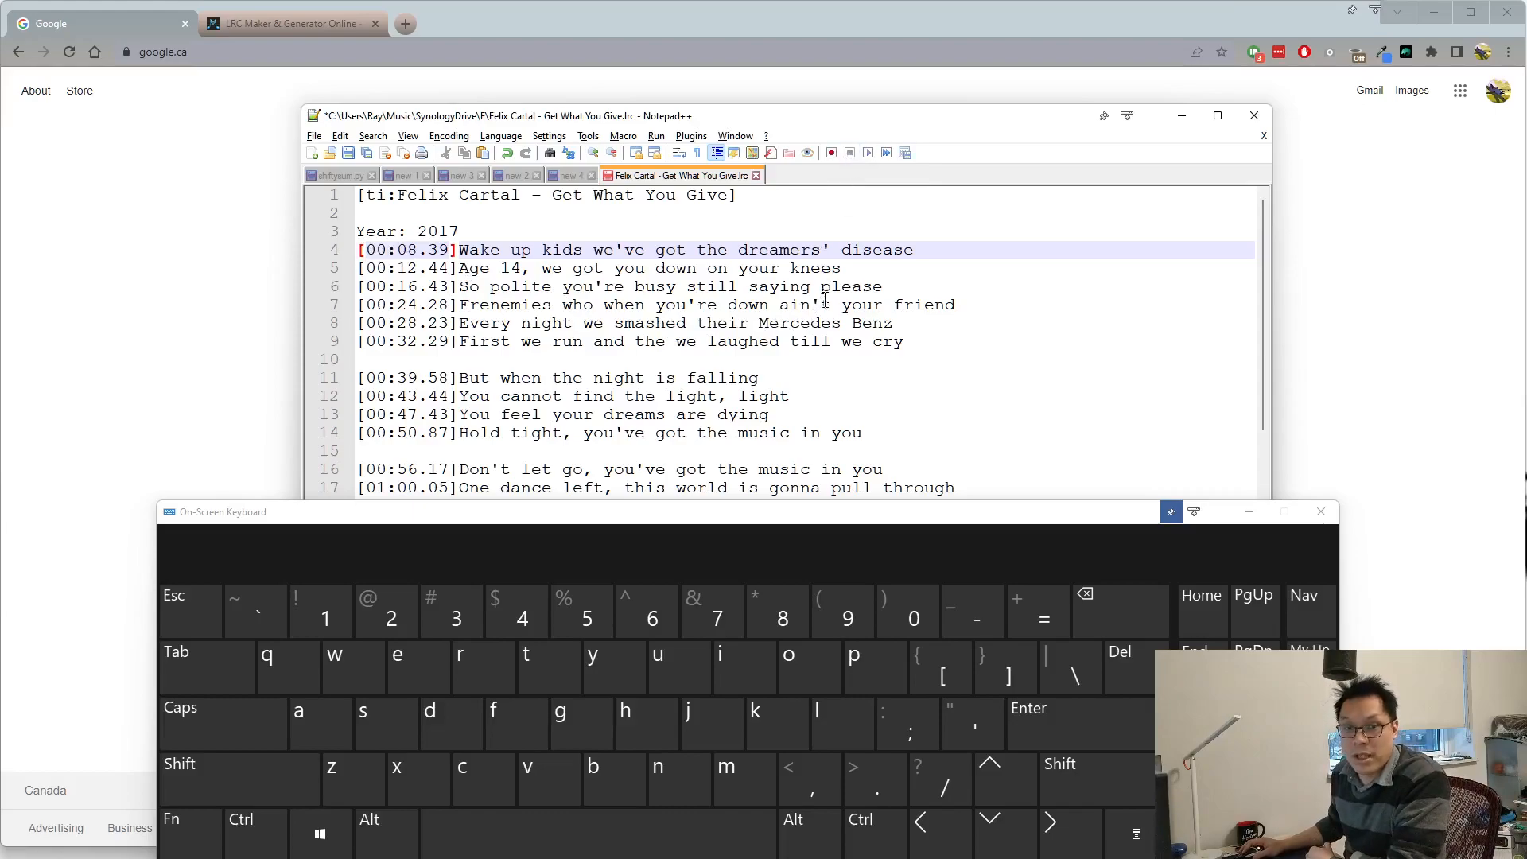
Play the recorded macro six times to strip the timestamps from lines 4 to 9, and move the on-screen keyboard out of the way.
{"action": "left_click", "coordinate": [868, 153]}
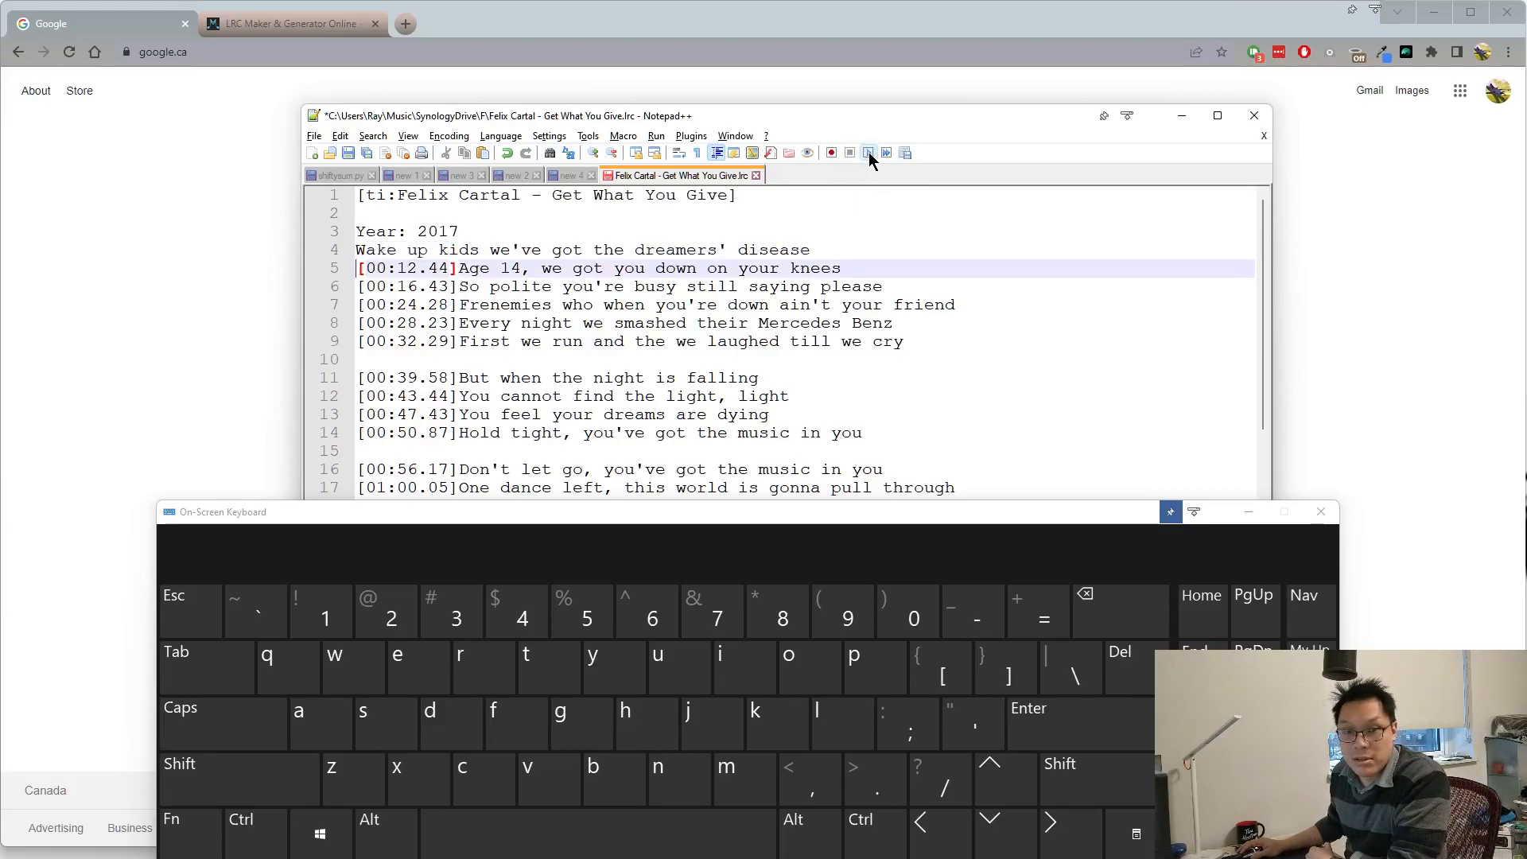
{"action": "left_click", "coordinate": [868, 153]}
{"action": "left_click", "coordinate": [868, 152]}
{"action": "left_click", "coordinate": [869, 153]}
{"action": "left_click", "coordinate": [868, 153]}
{"action": "left_click", "coordinate": [868, 153]}
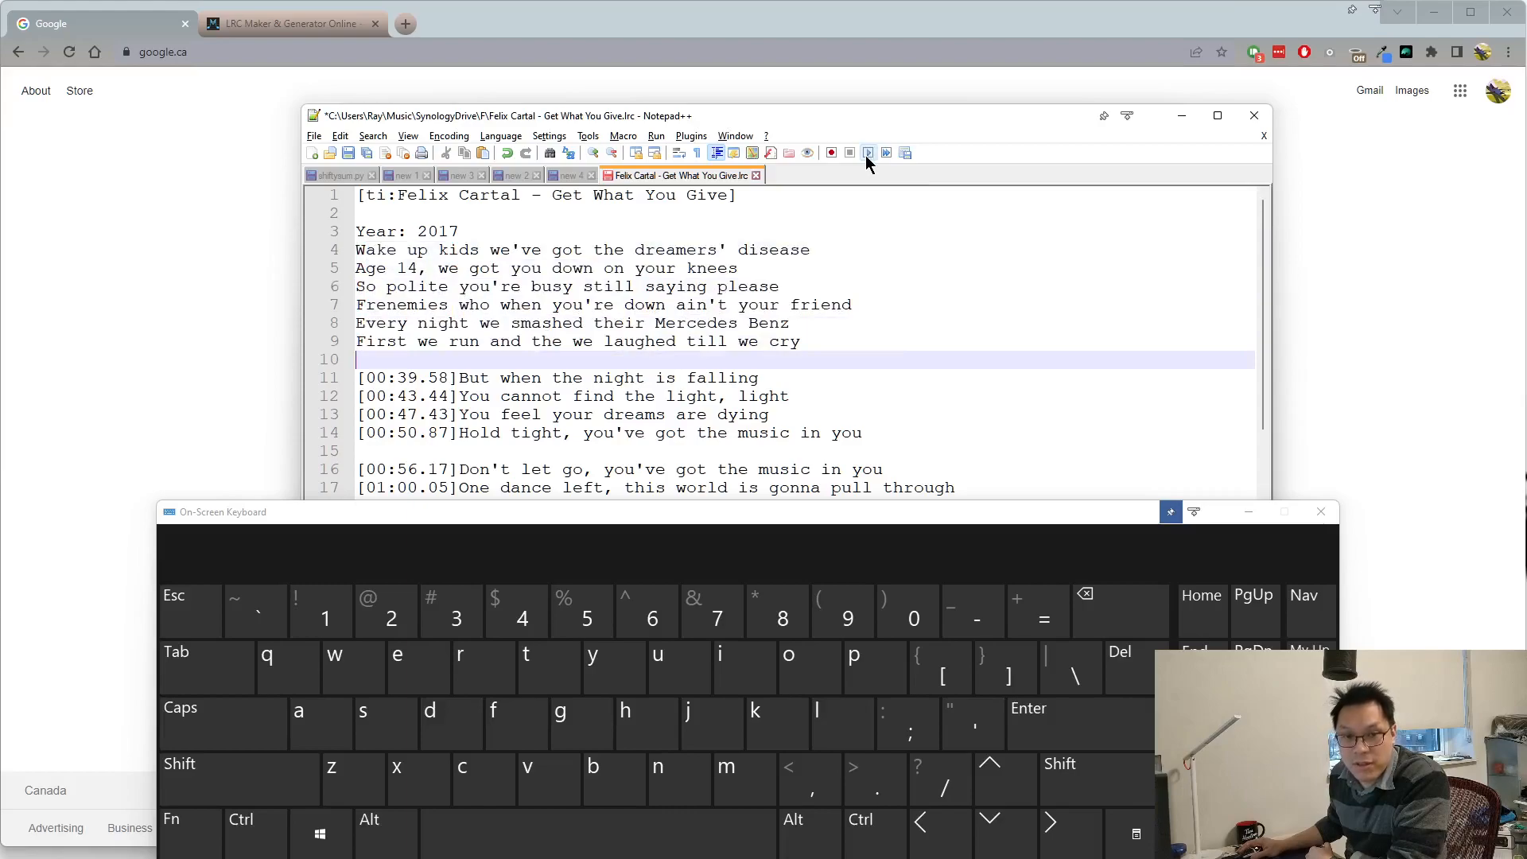
{"action": "left_click_drag", "start_coordinate": [1057, 522], "coordinate": [1062, 818]}
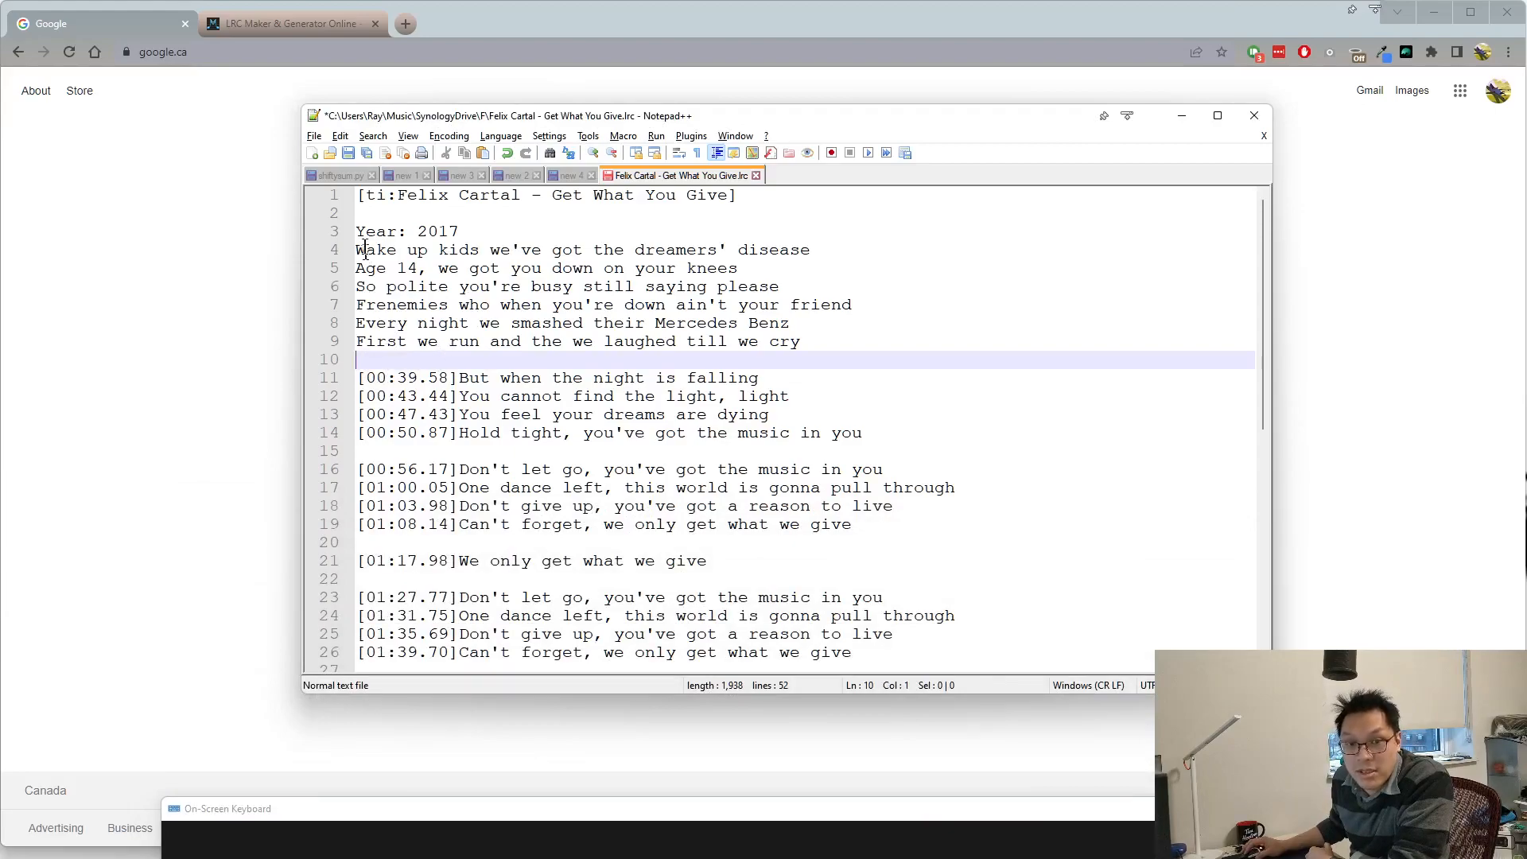
Try playing the macro on blank line 10, inspect how it affects the following lyric, and undo it.
{"action": "left_click_drag", "start_coordinate": [457, 379], "coordinate": [358, 379]}
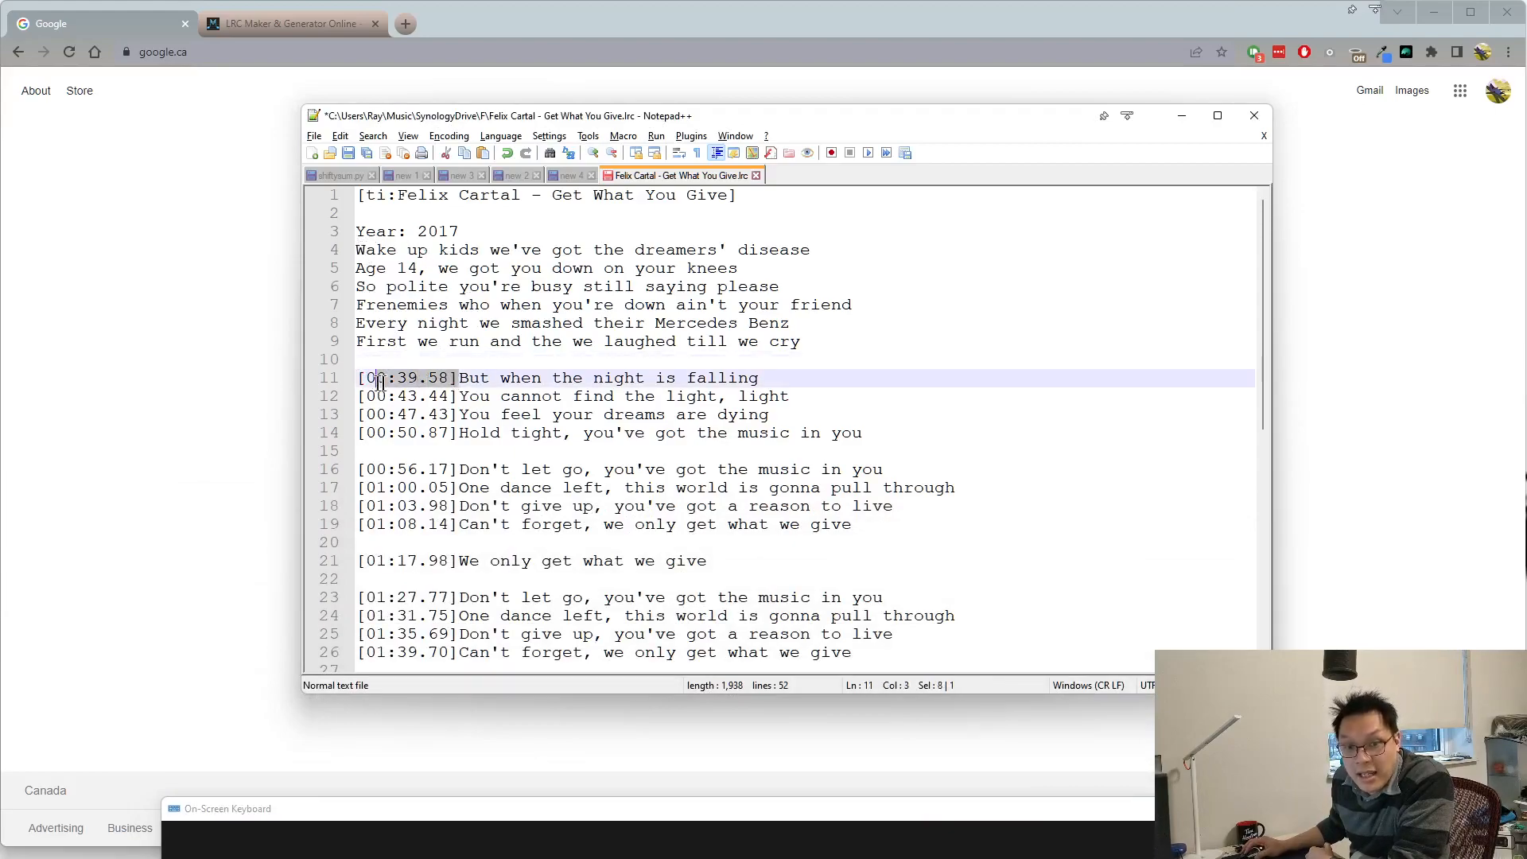
{"action": "left_click_drag", "start_coordinate": [457, 396], "coordinate": [358, 396]}
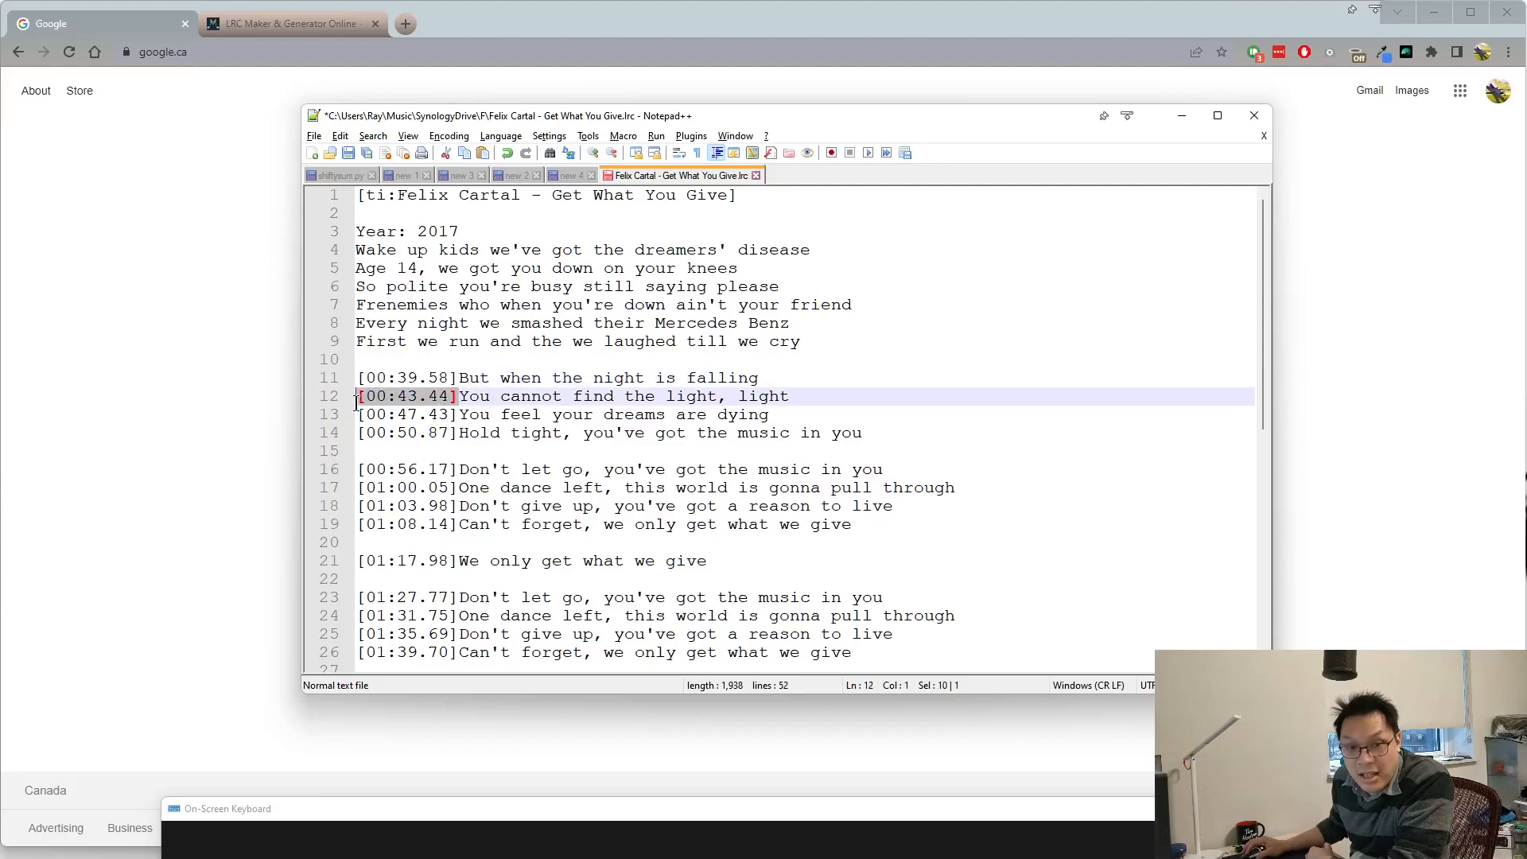
{"action": "left_click", "coordinate": [405, 359]}
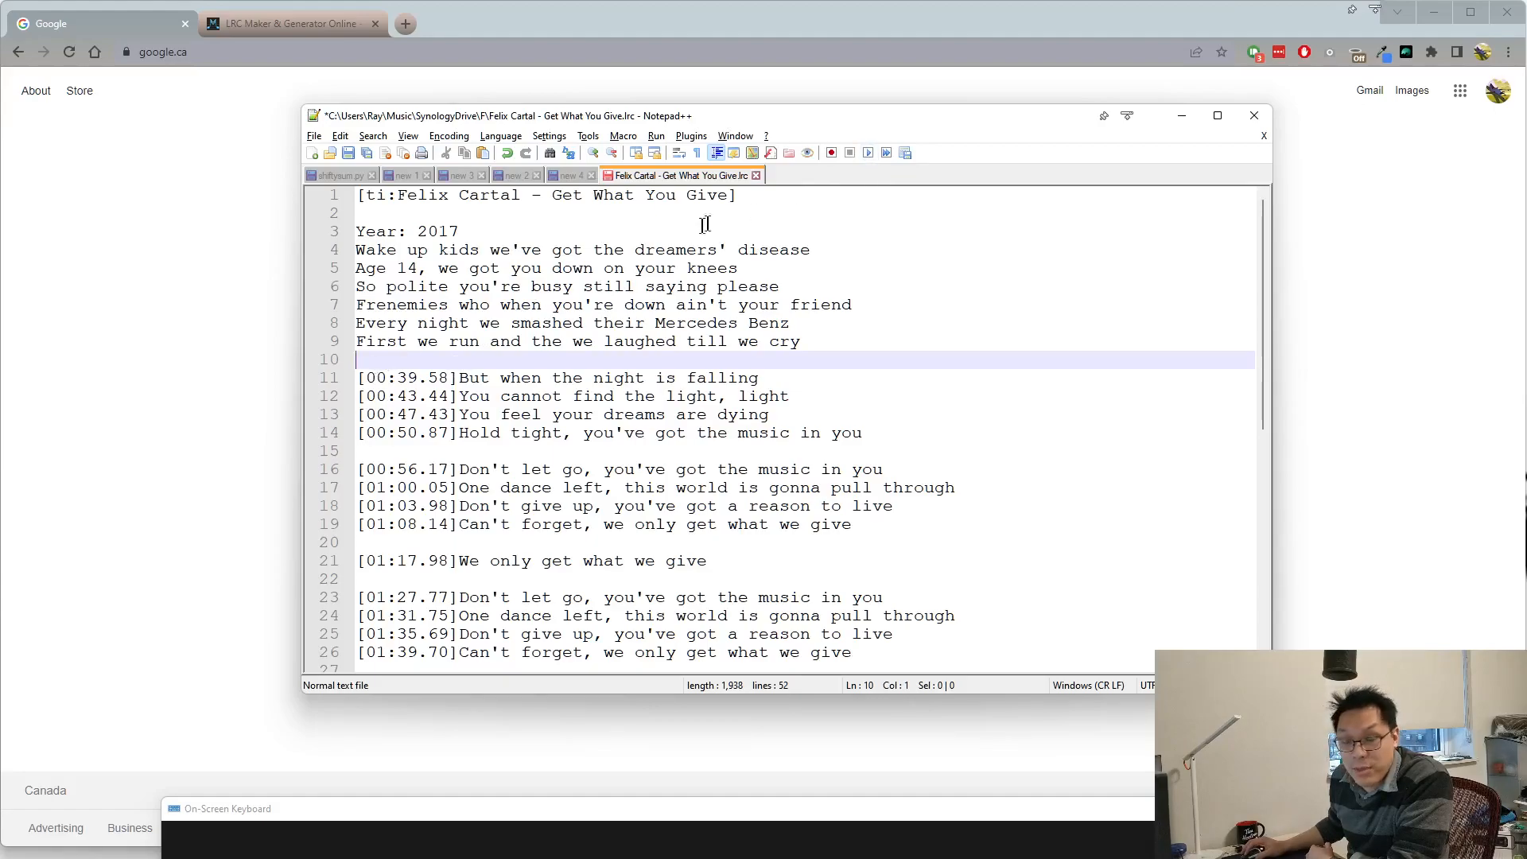
{"action": "left_click", "coordinate": [867, 155]}
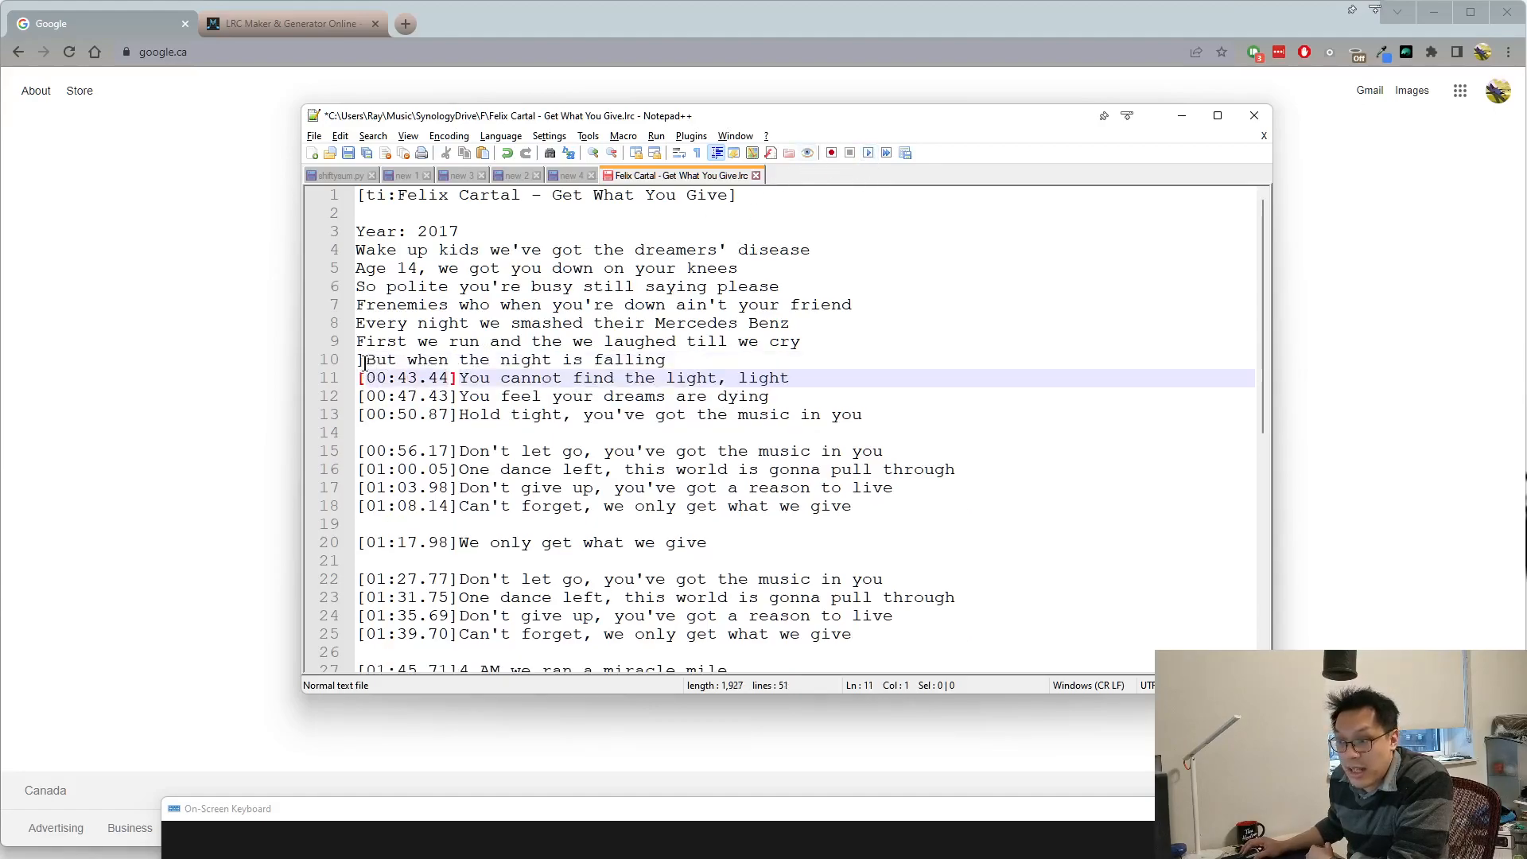
{"action": "left_click_drag", "start_coordinate": [357, 359], "coordinate": [365, 360]}
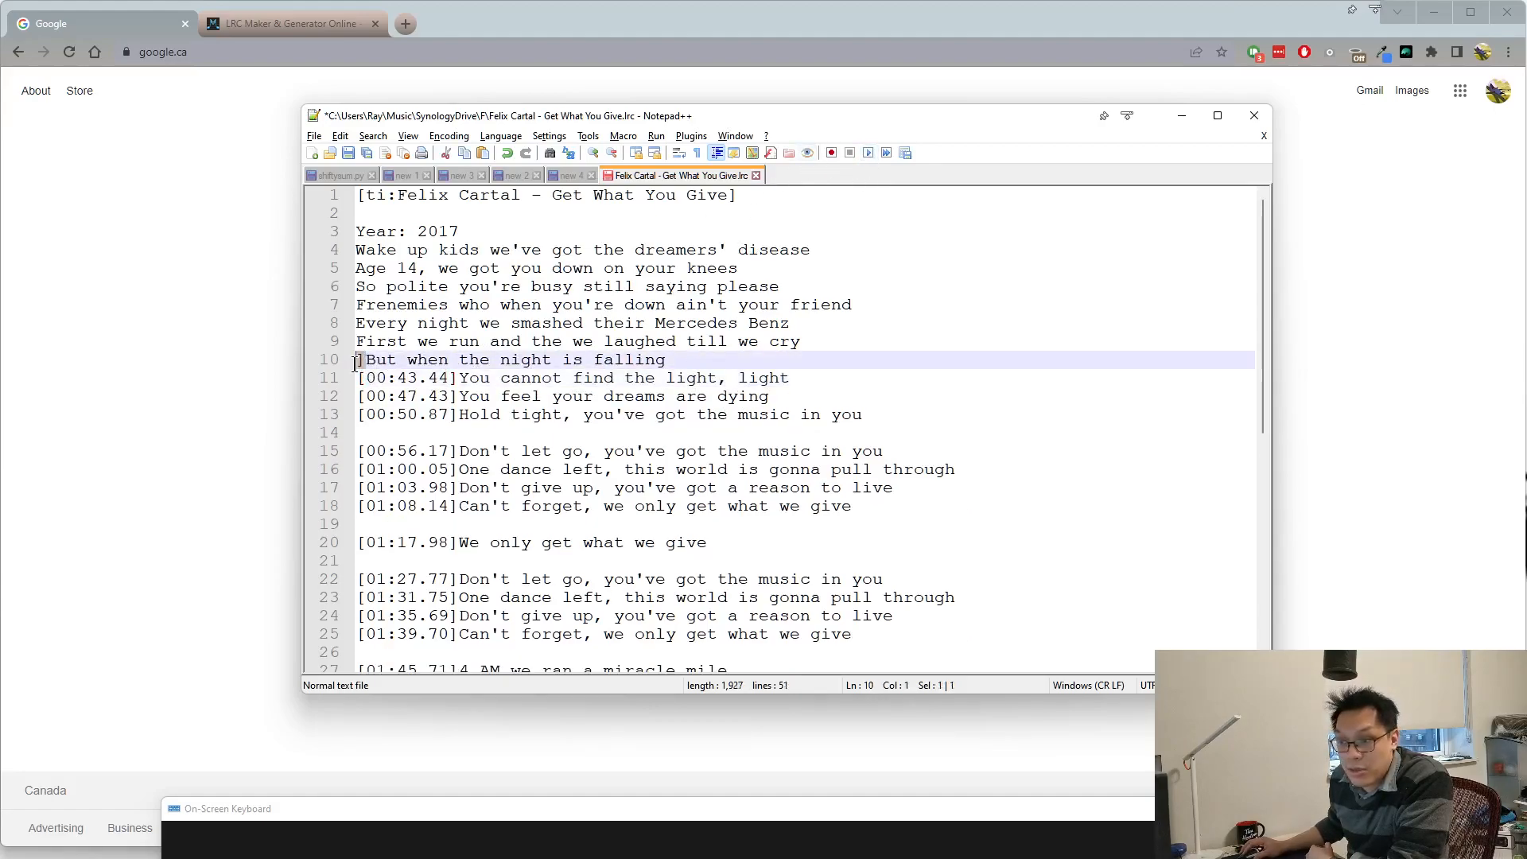
{"action": "left_click", "coordinate": [591, 298]}
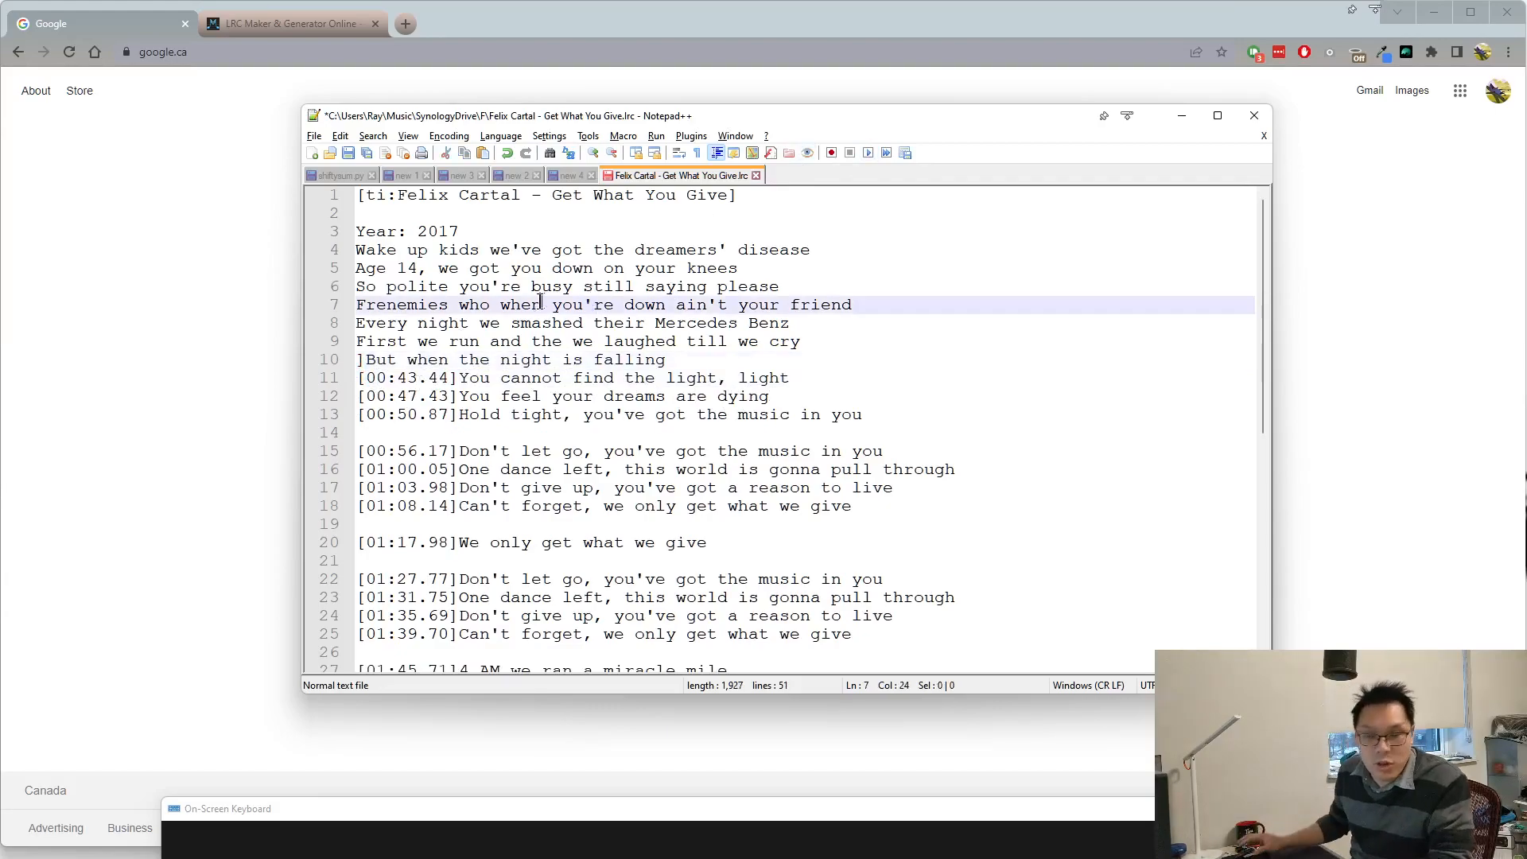
{"action": "left_click", "coordinate": [508, 153]}
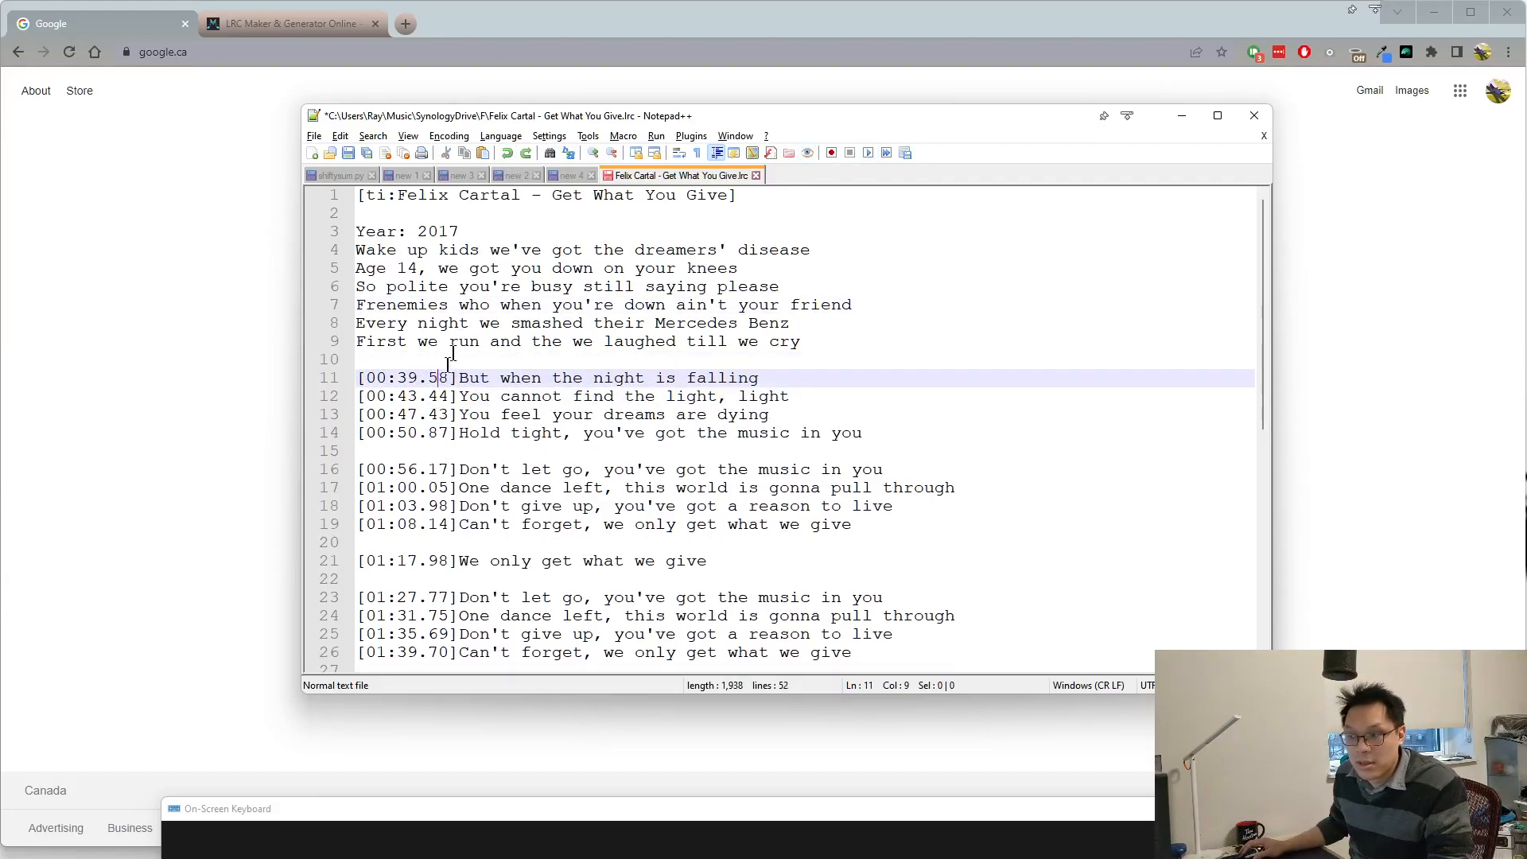
Check the whole lyrics file for the blank lines that separate the stanzas.
{"action": "left_click", "coordinate": [422, 360]}
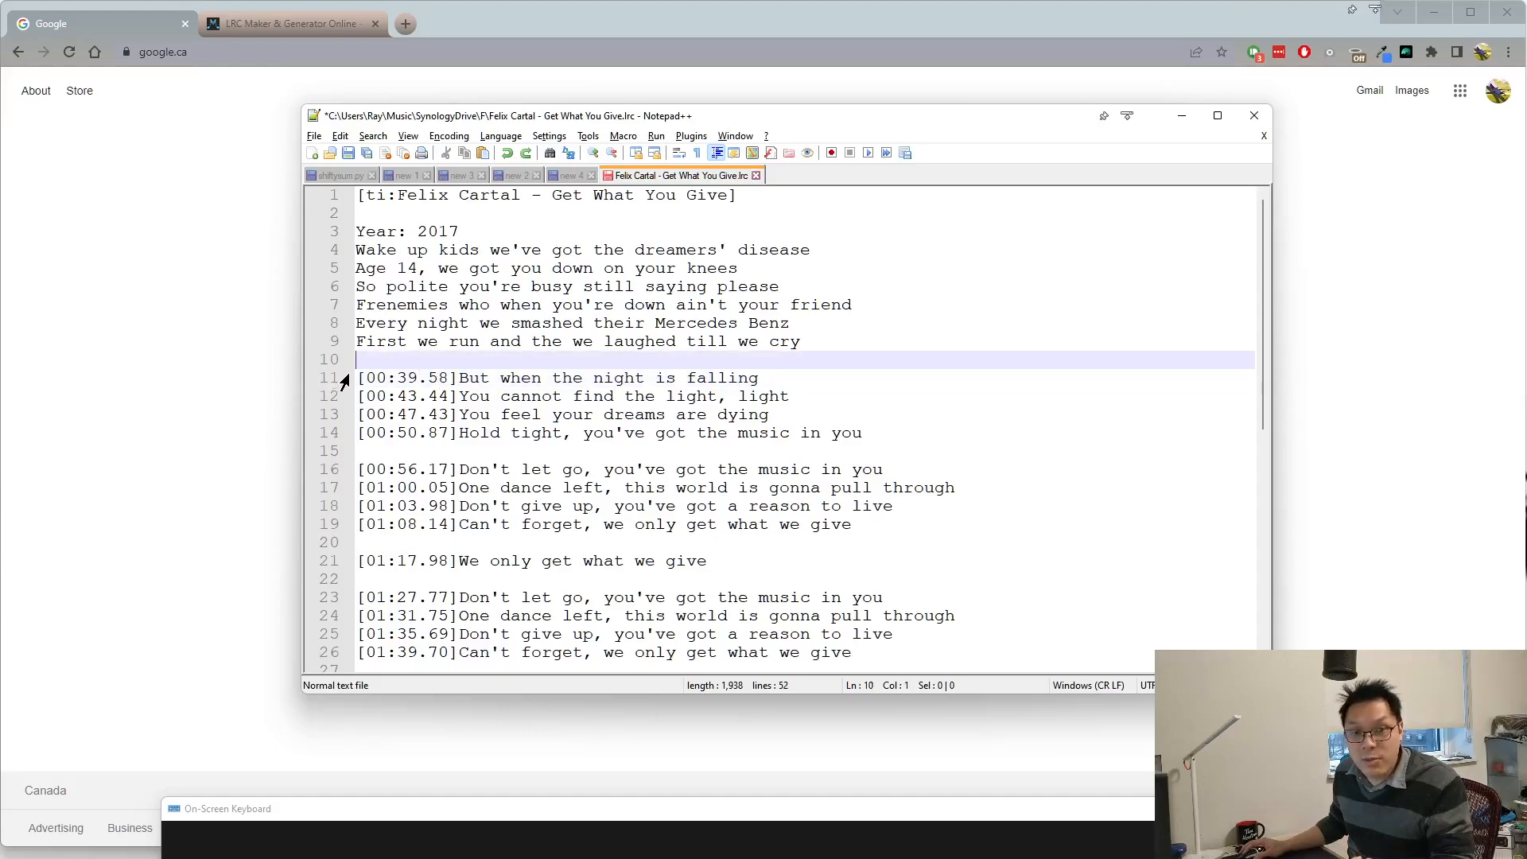
{"action": "left_click", "coordinate": [421, 451]}
{"action": "left_click", "coordinate": [415, 537]}
{"action": "left_click", "coordinate": [415, 580]}
{"action": "scroll", "coordinate": [457, 424], "scroll_direction": "down", "scroll_amount": 5}
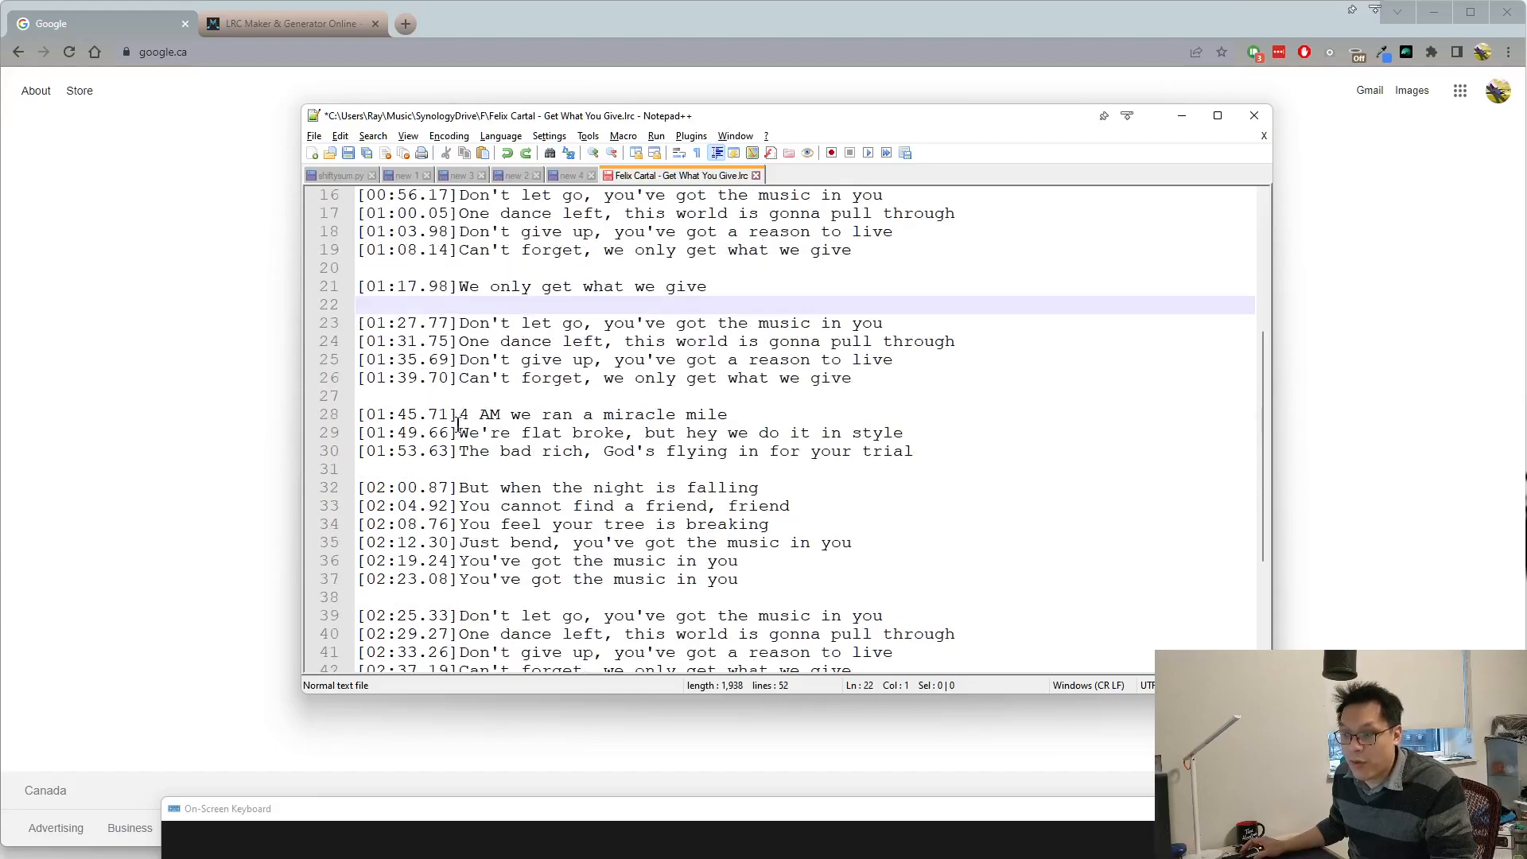
{"action": "left_click", "coordinate": [417, 397]}
{"action": "left_click", "coordinate": [417, 468]}
{"action": "left_click", "coordinate": [420, 594]}
{"action": "scroll", "coordinate": [454, 490], "scroll_direction": "down", "scroll_amount": 4}
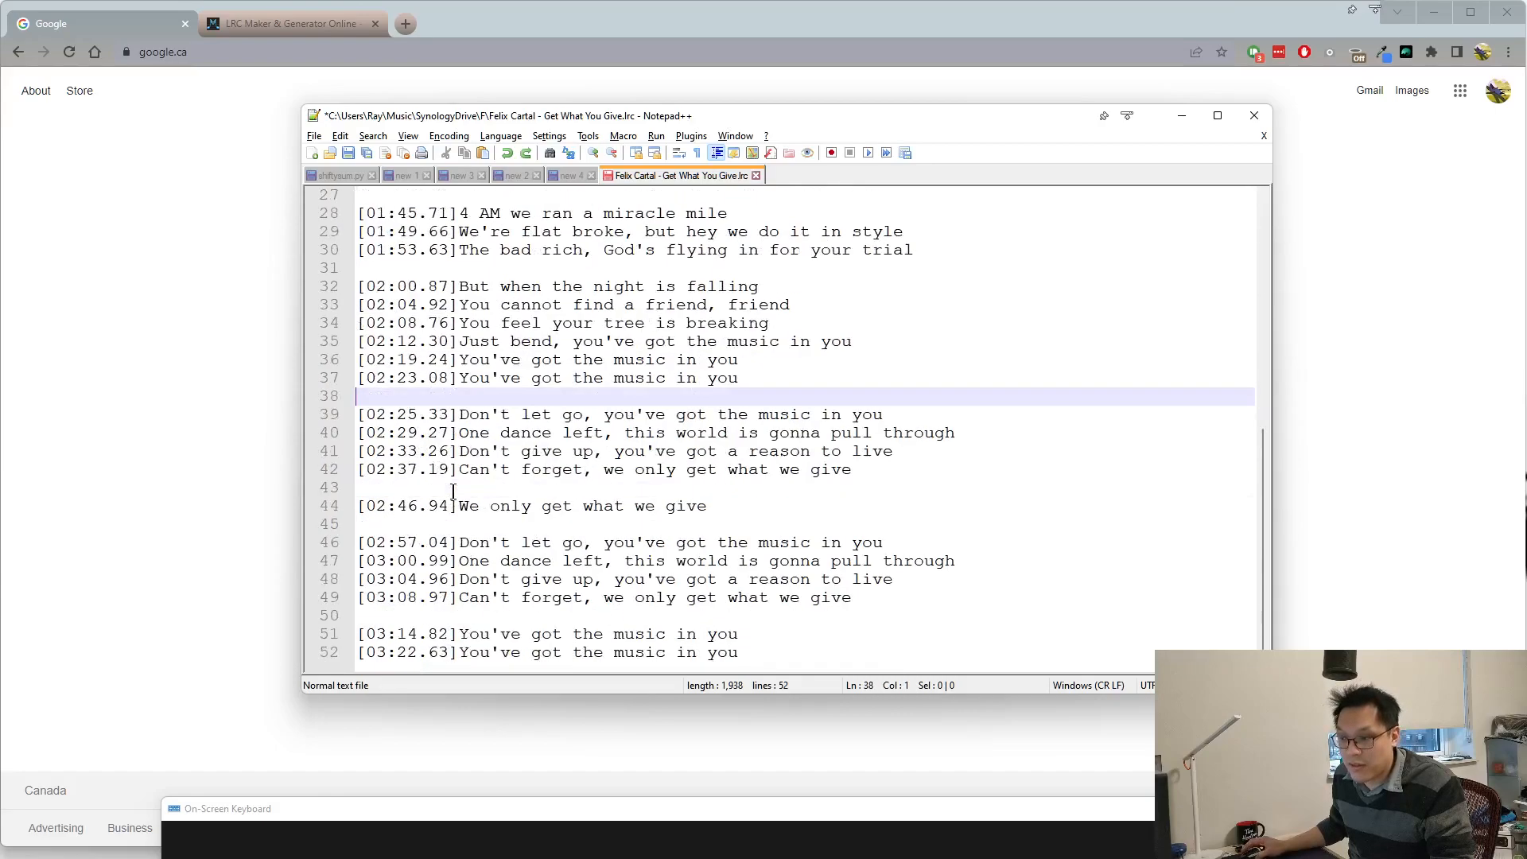
{"action": "left_click", "coordinate": [382, 487]}
{"action": "left_click", "coordinate": [389, 525]}
{"action": "left_click", "coordinate": [397, 614]}
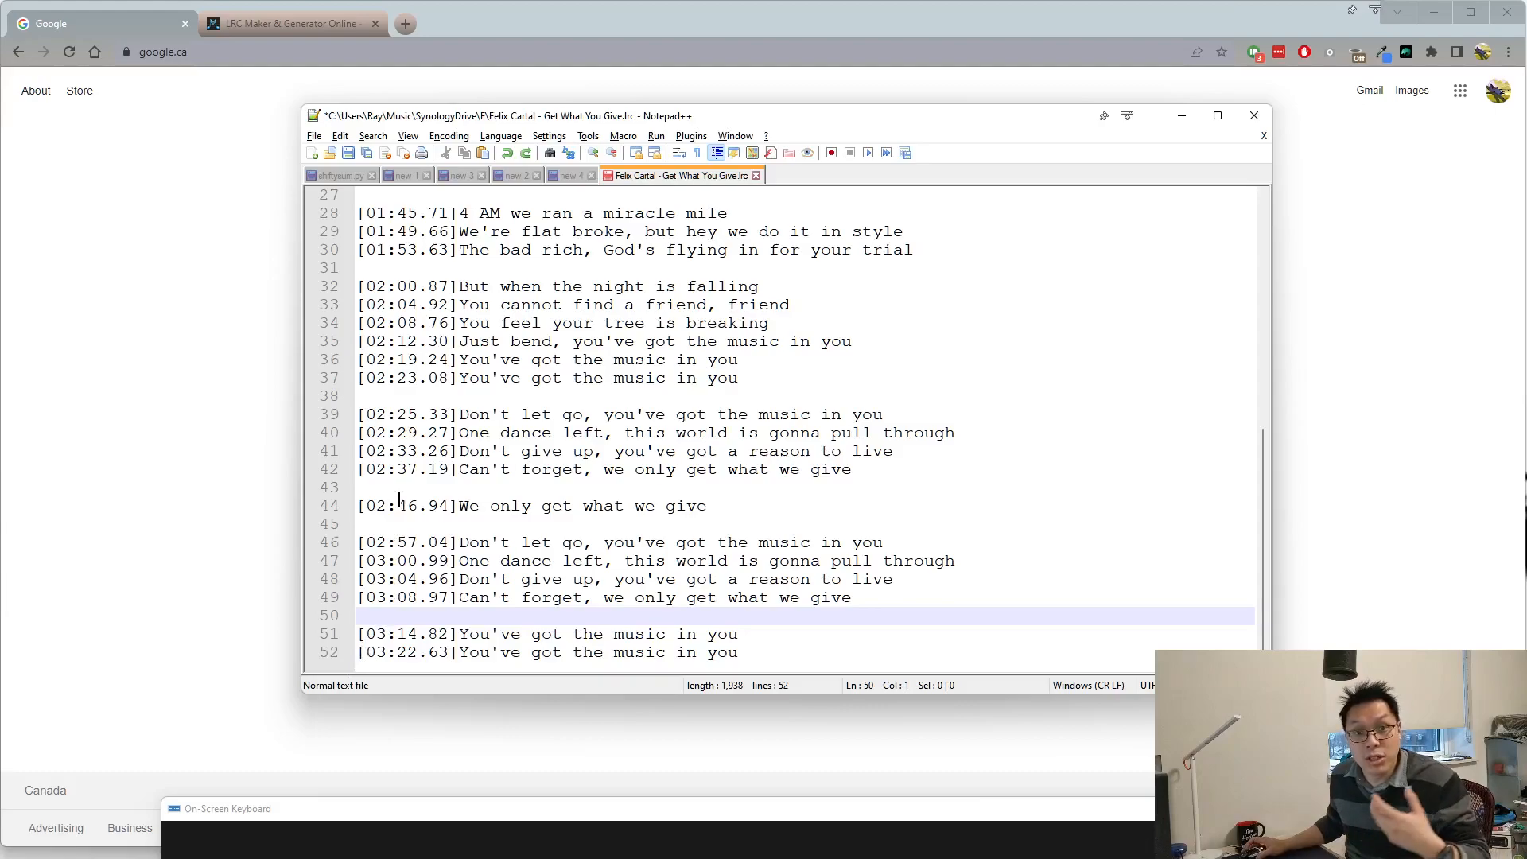
{"action": "scroll", "coordinate": [399, 498], "scroll_direction": "up", "scroll_amount": 9}
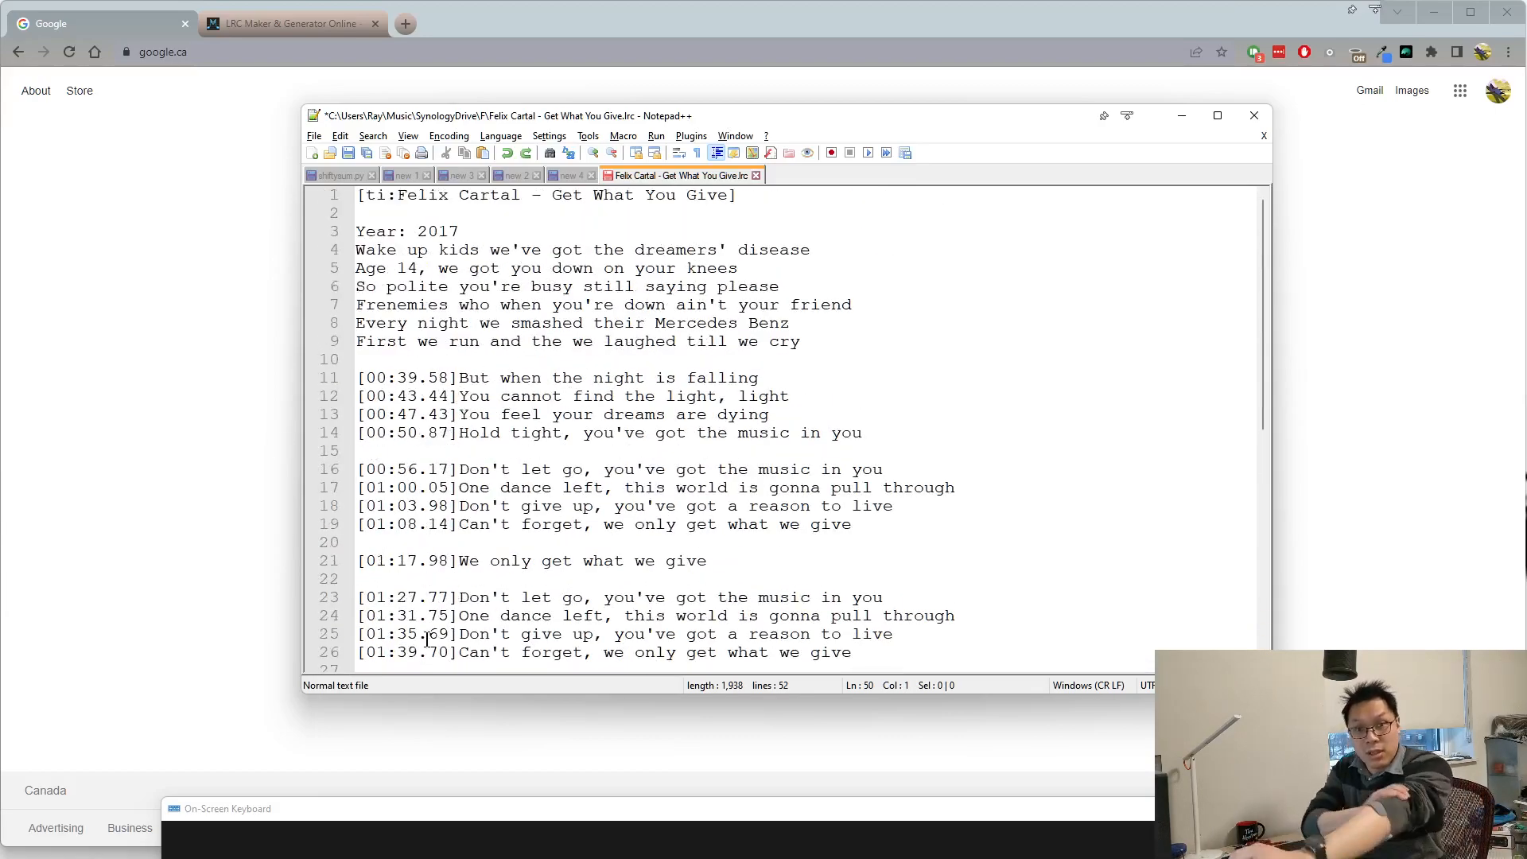
Delete the blank lines between stanzas from line 10 down to the "4 AM we ran a miracle mile" lyric.
{"action": "left_click", "coordinate": [375, 362]}
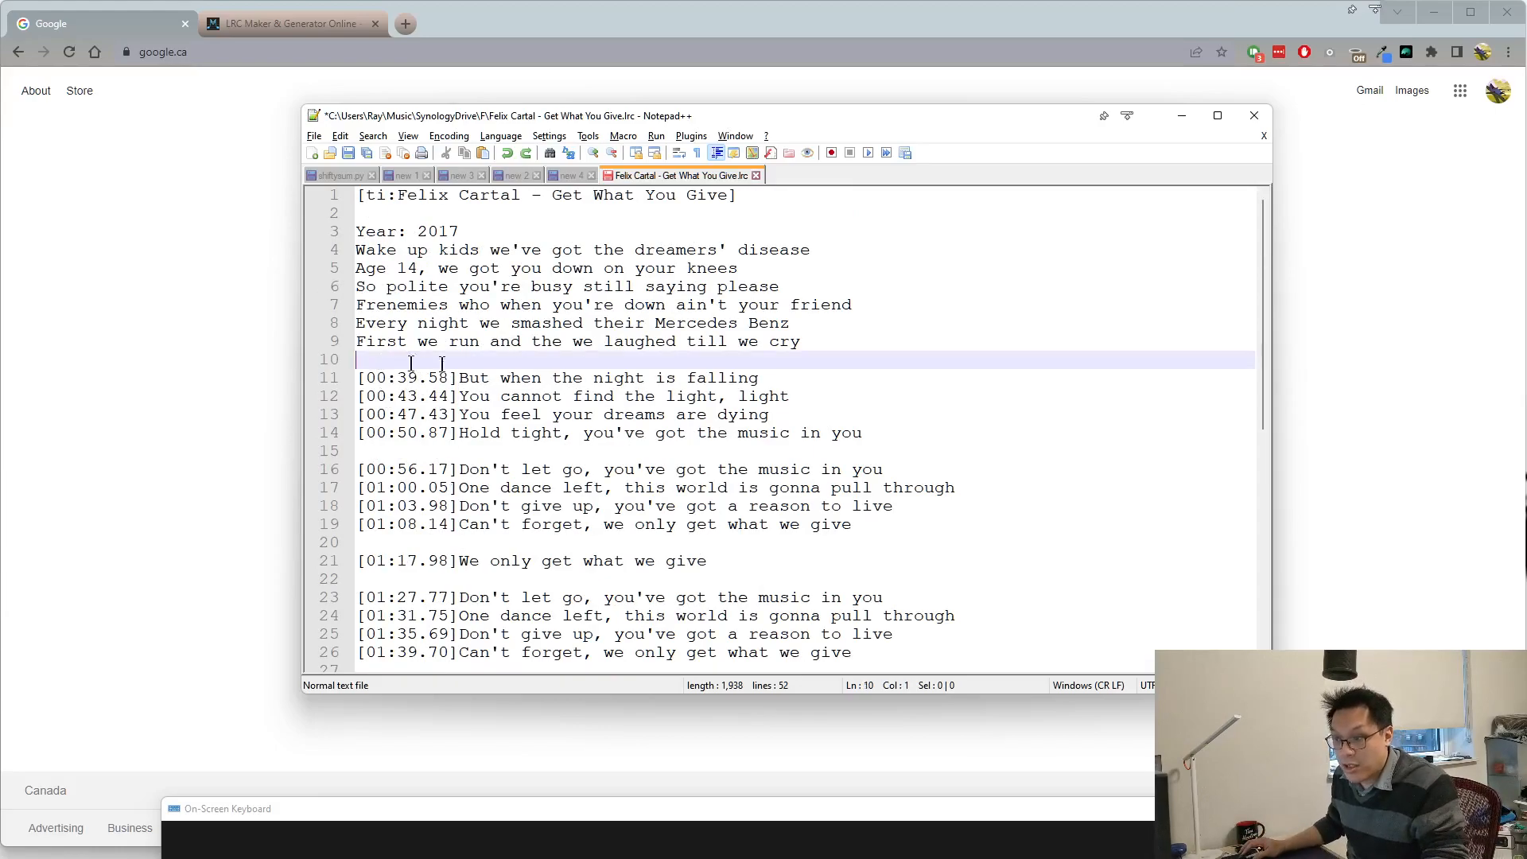
{"action": "key", "text": "Delete"}
{"action": "left_click", "coordinate": [445, 434]}
{"action": "key", "text": "Delete"}
{"action": "left_click", "coordinate": [411, 488]}
{"action": "key", "text": "Delete"}
{"action": "type", "text": "8"}
{"action": "left_click", "coordinate": [395, 506]}
{"action": "key", "text": "Delete"}
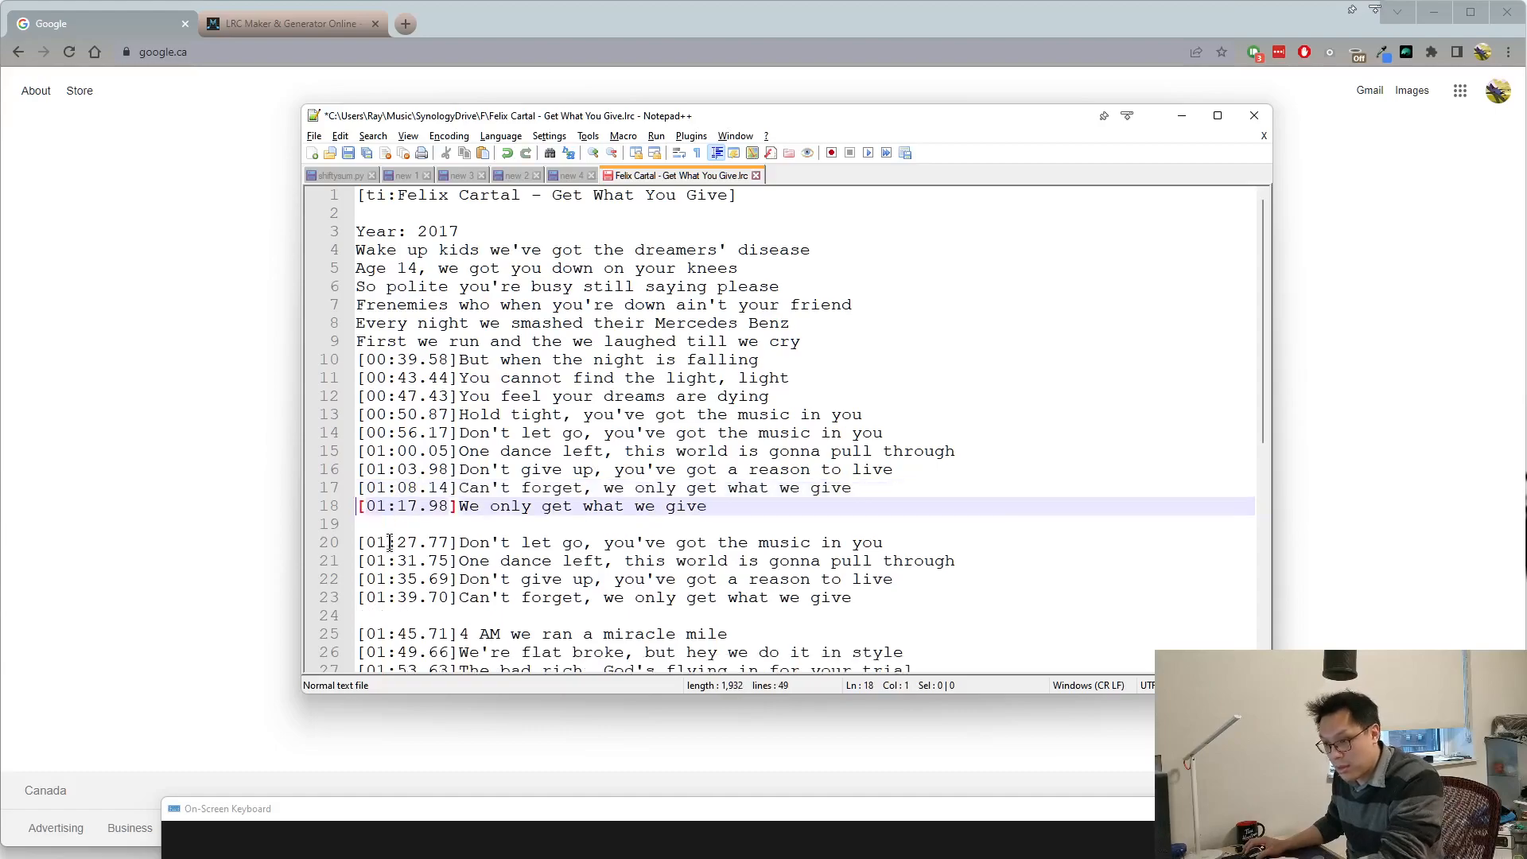
{"action": "left_click", "coordinate": [394, 526]}
{"action": "key", "text": "Delete"}
{"action": "left_click", "coordinate": [395, 594]}
{"action": "key", "text": "Delete"}
Delete the remaining blank lines between stanzas, from before the 02:00.87 lyric to before the 03:14.82 lyric.
{"action": "scroll", "coordinate": [395, 592], "scroll_direction": "down", "scroll_amount": 3}
{"action": "left_click", "coordinate": [391, 487]}
{"action": "key", "text": "Delete"}
{"action": "left_click", "coordinate": [390, 597]}
{"action": "key", "text": "Delete"}
{"action": "scroll", "coordinate": [404, 578], "scroll_direction": "down", "scroll_amount": 4}
{"action": "left_click", "coordinate": [391, 488]}
{"action": "key", "text": "Delete"}
{"action": "left_click", "coordinate": [391, 542]}
{"action": "key", "text": "Delete"}
{"action": "left_click", "coordinate": [394, 616]}
{"action": "key", "text": "Delete"}
{"action": "scroll", "coordinate": [398, 592], "scroll_direction": "up", "scroll_amount": 5}
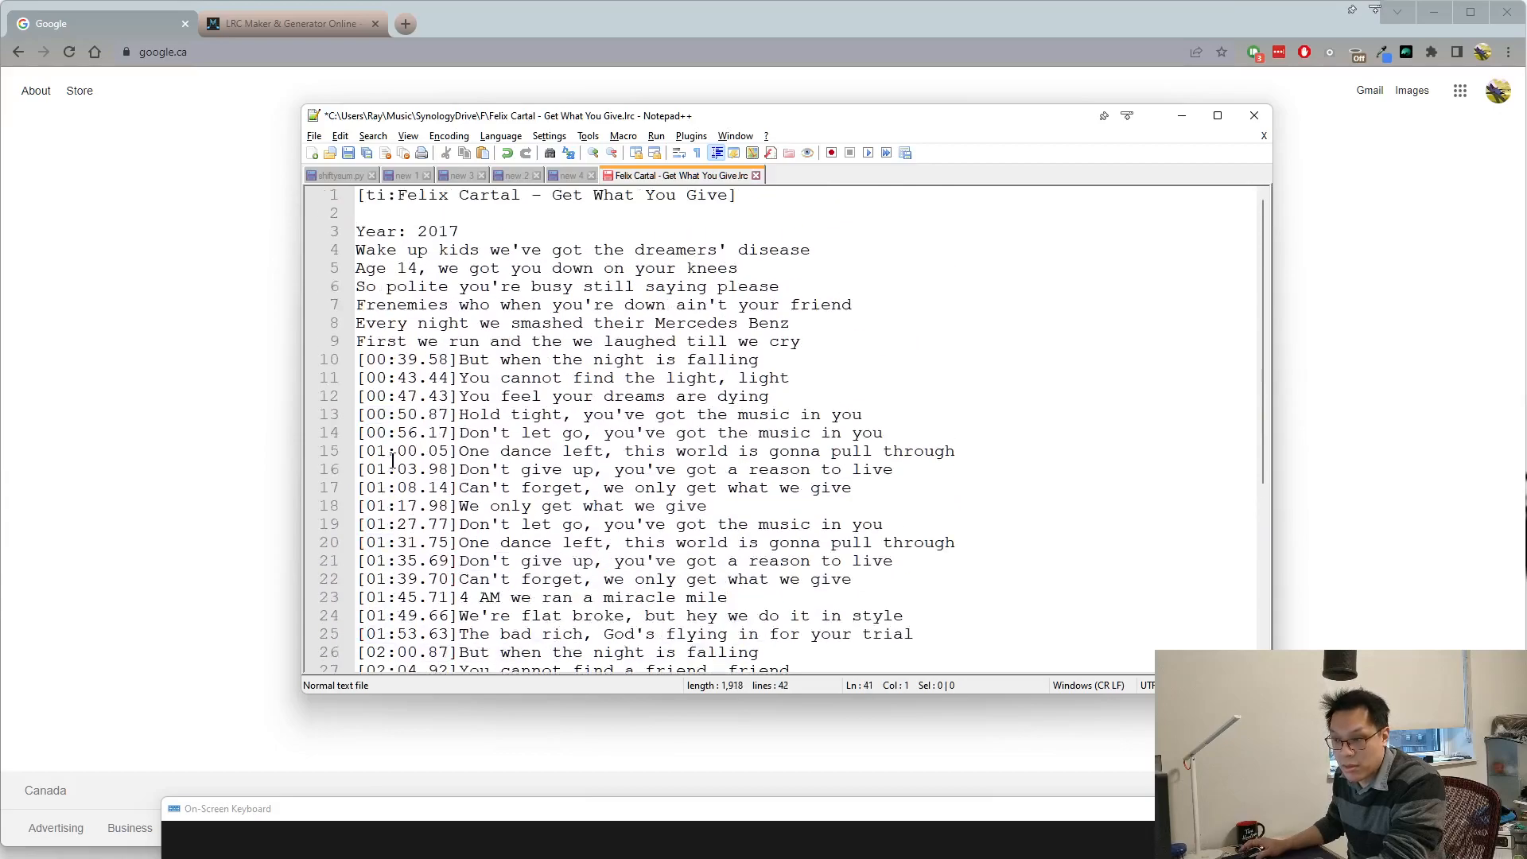
Starting at the beginning of line 10, play the recorded macro repeatedly to strip the timestamps down to the last line.
{"action": "left_click", "coordinate": [360, 362]}
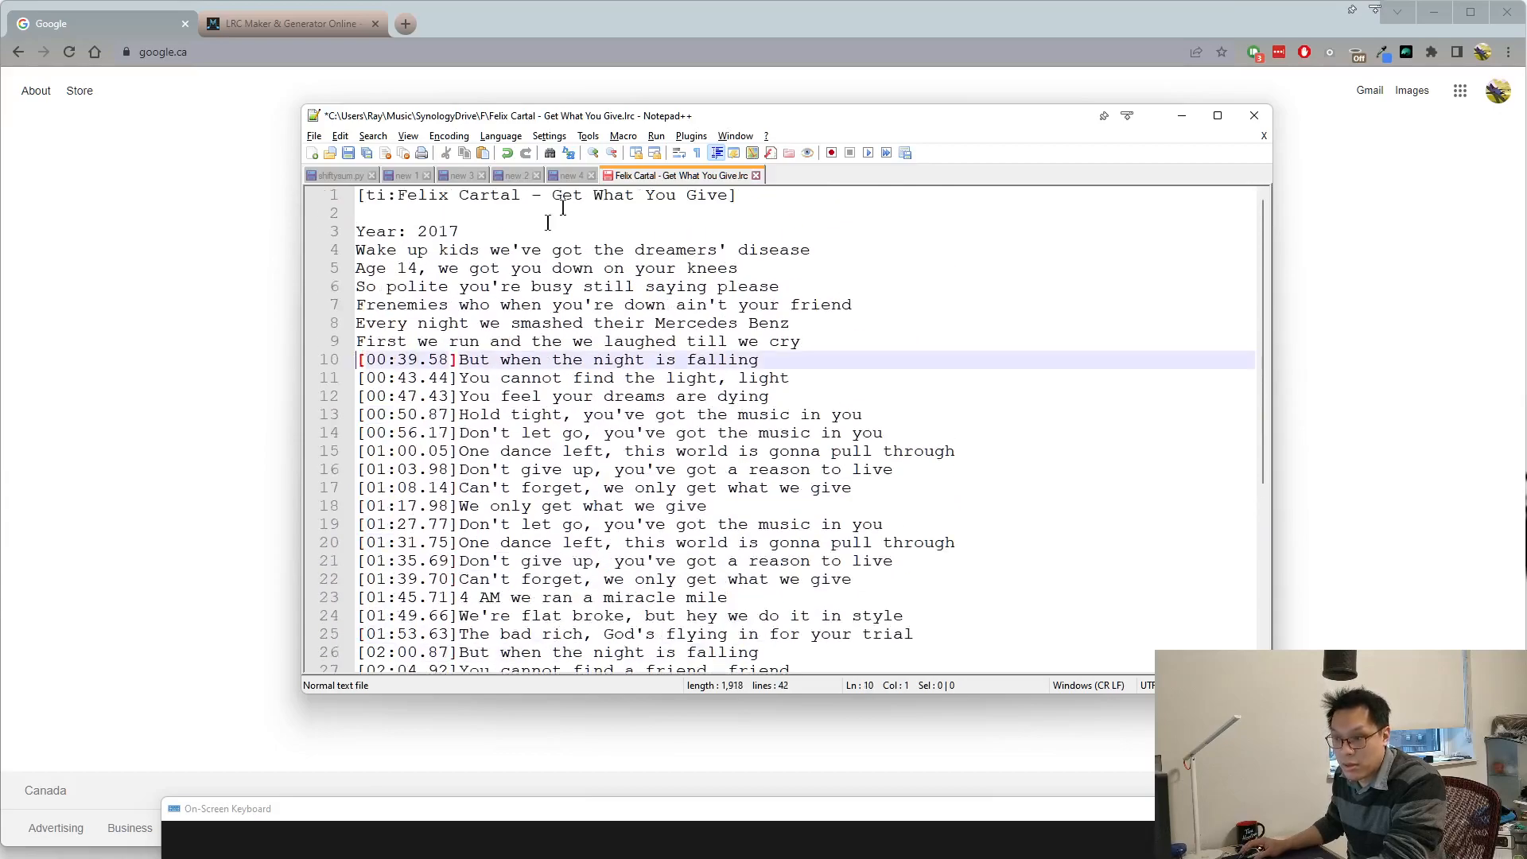
{"action": "left_click", "coordinate": [867, 153]}
{"action": "left_click", "coordinate": [867, 153]}
{"action": "left_click", "coordinate": [867, 153]}
{"action": "left_click", "coordinate": [868, 153]}
{"action": "left_click", "coordinate": [867, 152]}
{"action": "left_click", "coordinate": [868, 153]}
{"action": "left_click", "coordinate": [868, 153]}
{"action": "left_click", "coordinate": [867, 153]}
{"action": "left_click", "coordinate": [867, 153]}
{"action": "left_click", "coordinate": [868, 153]}
{"action": "left_click", "coordinate": [868, 153]}
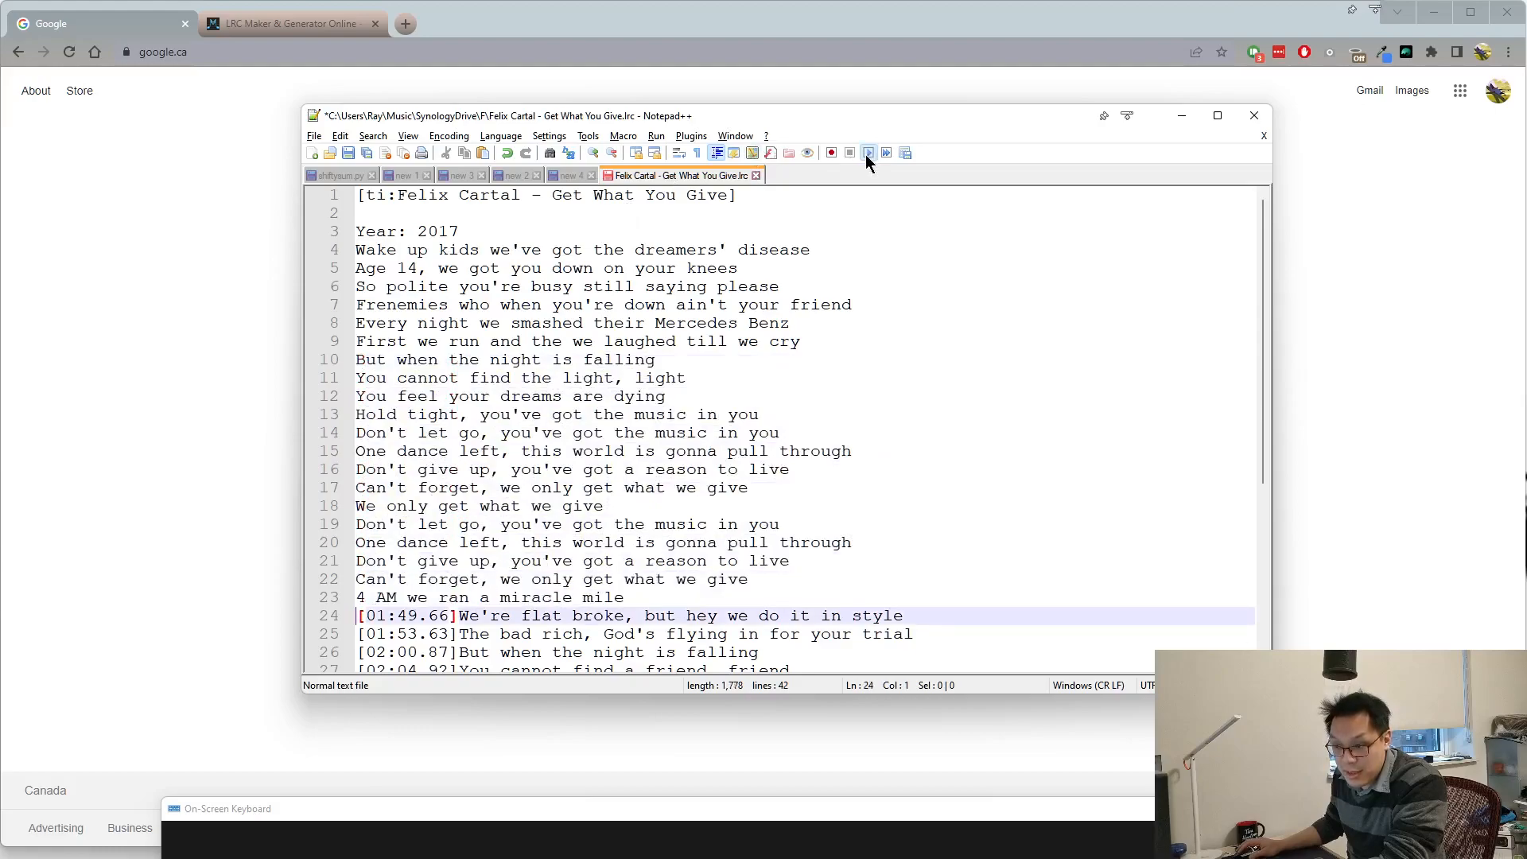
{"action": "left_click", "coordinate": [867, 153]}
{"action": "left_click", "coordinate": [868, 153]}
{"action": "left_click", "coordinate": [867, 152]}
{"action": "left_click", "coordinate": [868, 153]}
{"action": "left_click", "coordinate": [867, 153]}
{"action": "left_click", "coordinate": [868, 153]}
{"action": "left_click", "coordinate": [868, 152]}
{"action": "left_click", "coordinate": [867, 153]}
{"action": "left_click", "coordinate": [868, 153]}
{"action": "left_click", "coordinate": [867, 153]}
{"action": "left_click", "coordinate": [868, 152]}
{"action": "left_click", "coordinate": [867, 153]}
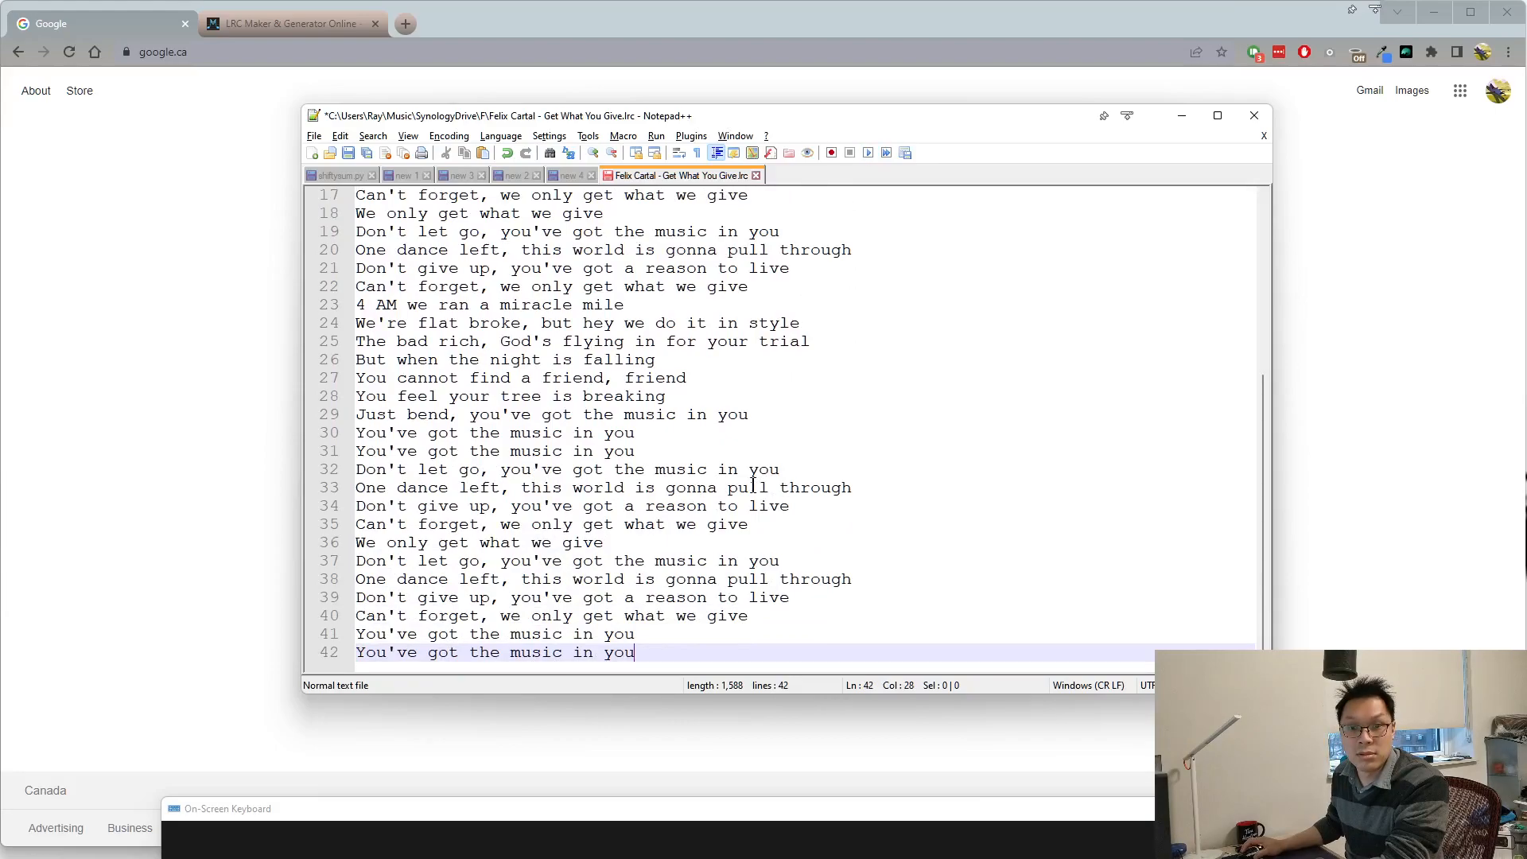
Undo all macro playbacks and blank-line deletions until the file is back to its original content.
{"action": "key", "text": "ctrl+z"}
{"action": "key", "text": "ctrl+z"}
{"action": "key", "text": "ctrl+z"}
{"action": "key", "text": "ctrl+z"}
{"action": "key", "text": "ctrl+z"}
{"action": "key", "text": "ctrl+z"}
{"action": "key", "text": "ctrl+z"}
{"action": "key", "text": "ctrl+z"}
{"action": "key", "text": "ctrl+z"}
{"action": "key", "text": "ctrl+z"}
{"action": "key", "text": "ctrl+z"}
{"action": "key", "text": "ctrl+z"}
{"action": "key", "text": "ctrl+z"}
{"action": "key", "text": "ctrl+z"}
{"action": "key", "text": "ctrl+z"}
{"action": "key", "text": "ctrl+z"}
{"action": "key", "text": "ctrl+z"}
{"action": "key", "text": "ctrl+z"}
{"action": "key", "text": "ctrl+z"}
{"action": "key", "text": "ctrl+z"}
{"action": "key", "text": "ctrl+z"}
{"action": "key", "text": "ctrl+z"}
{"action": "key", "text": "ctrl+z"}
{"action": "key", "text": "ctrl+z"}
{"action": "key", "text": "ctrl+z"}
{"action": "key", "text": "ctrl+z"}
{"action": "key", "text": "ctrl+z"}
{"action": "key", "text": "ctrl+z"}
{"action": "key", "text": "ctrl+z"}
{"action": "key", "text": "ctrl+z"}
{"action": "key", "text": "ctrl+z"}
{"action": "key", "text": "ctrl+z"}
{"action": "key", "text": "ctrl+z"}
{"action": "key", "text": "ctrl+z"}
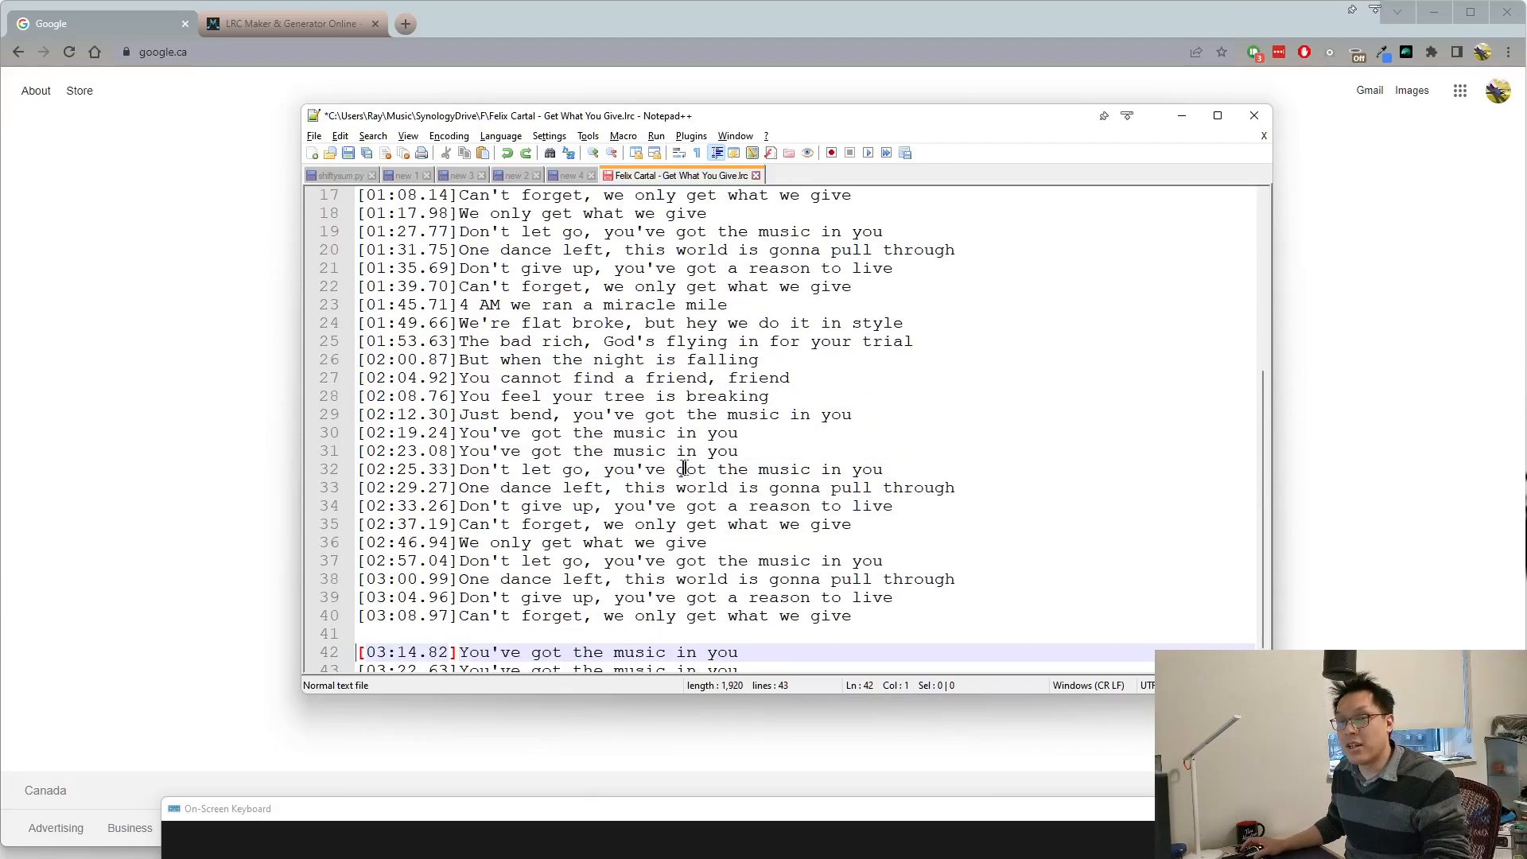
{"action": "key", "text": "ctrl+z"}
{"action": "key", "text": "ctrl+z"}
{"action": "key", "text": "ctrl+z"}
{"action": "key", "text": "ctrl+z"}
{"action": "key", "text": "ctrl+z"}
{"action": "key", "text": "ctrl+z"}
{"action": "key", "text": "ctrl+z"}
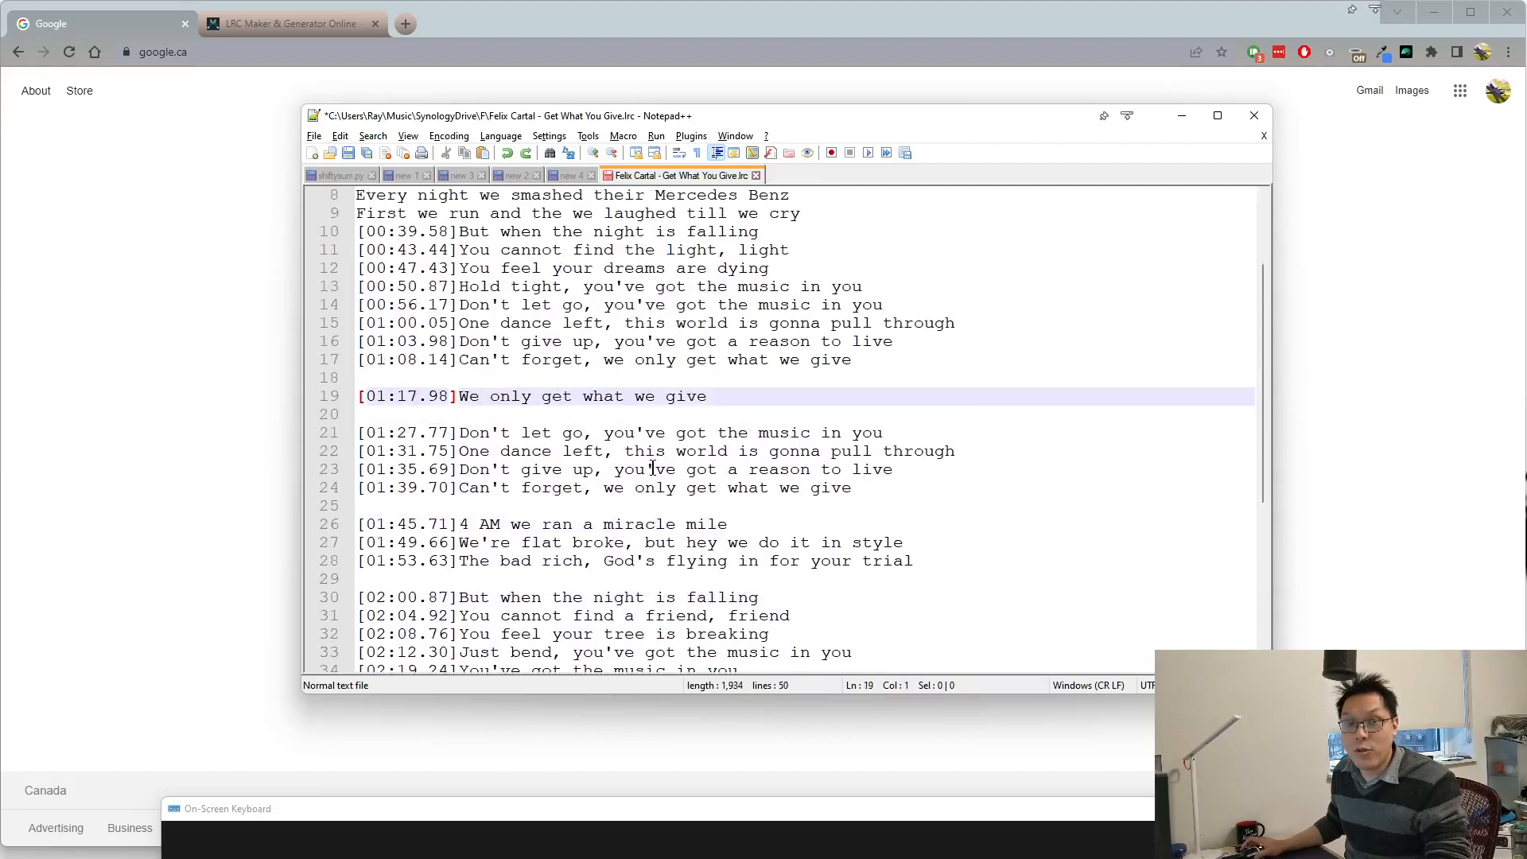
{"action": "key", "text": "ctrl+z"}
{"action": "key", "text": "ctrl+z"}
{"action": "key", "text": "ctrl+z"}
{"action": "key", "text": "ctrl+z"}
{"action": "key", "text": "ctrl+z"}
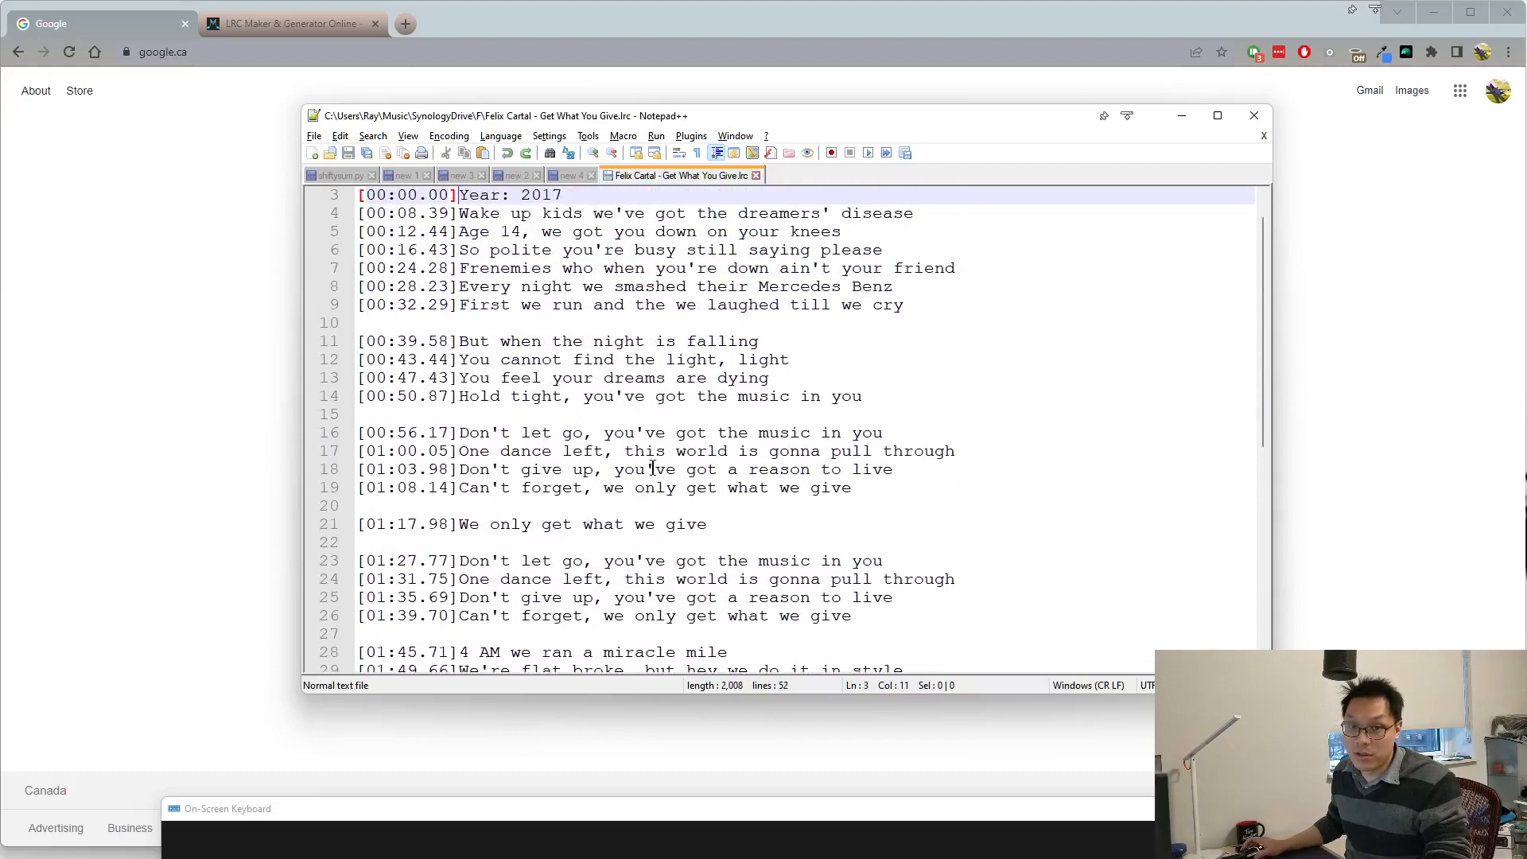
Remove the first four blank lines between stanzas, from line 10 to the one after the first "We only get what we give".
{"action": "scroll", "coordinate": [652, 467], "scroll_direction": "up", "scroll_amount": 1}
{"action": "left_click", "coordinate": [505, 363]}
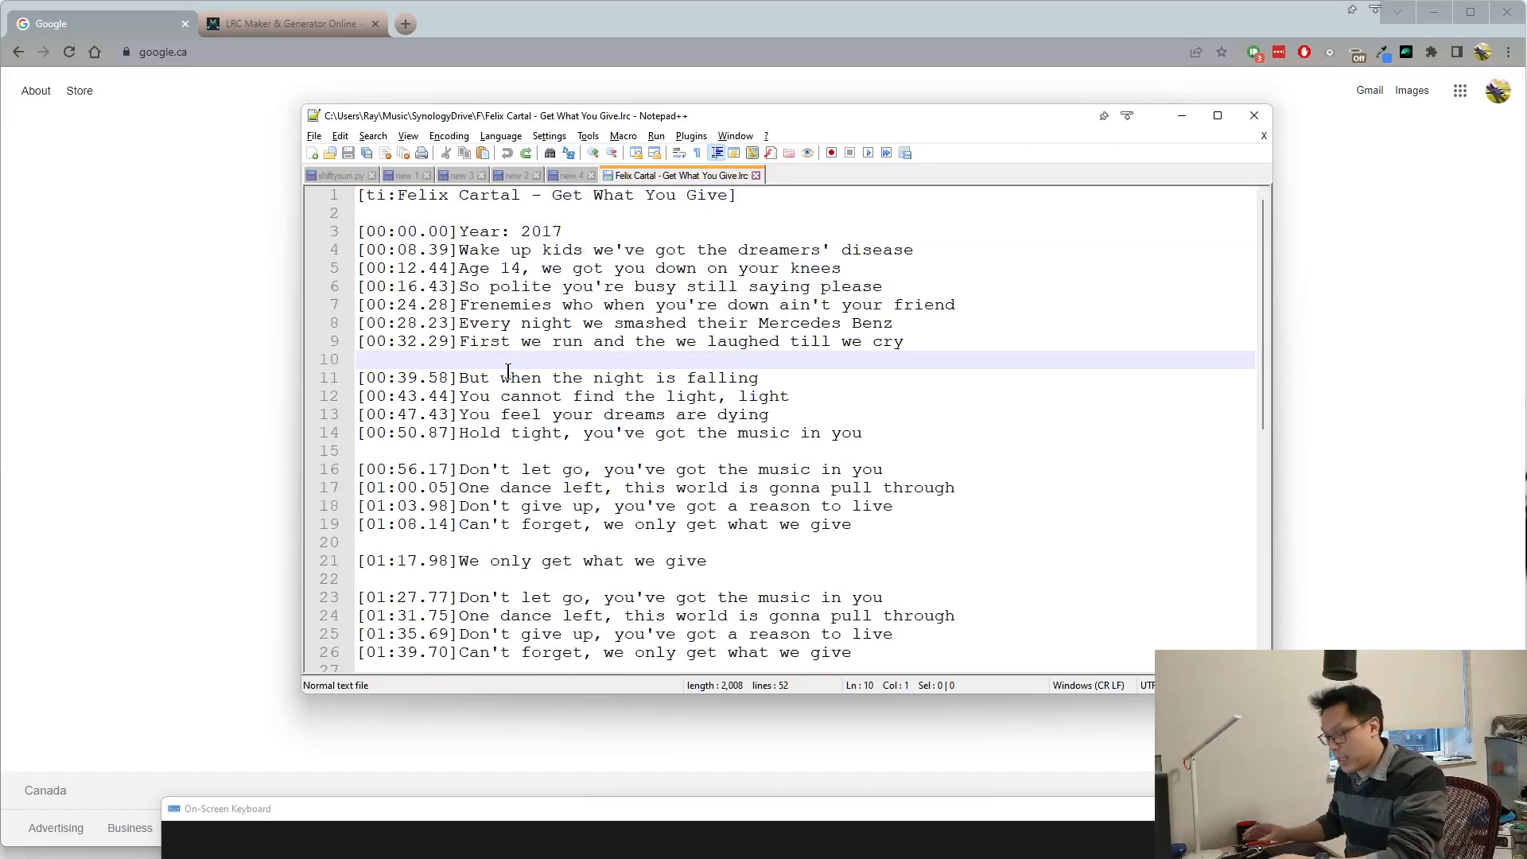
{"action": "key", "text": "BackSpace"}
{"action": "left_click", "coordinate": [462, 432]}
{"action": "key", "text": "BackSpace"}
{"action": "left_click", "coordinate": [466, 506]}
{"action": "key", "text": "BackSpace"}
{"action": "left_click", "coordinate": [470, 524]}
{"action": "key", "text": "BackSpace"}
Remove the remaining blank lines between stanzas, from before the "4 AM we ran a miracle mile" lyric to the final stanza.
{"action": "scroll", "coordinate": [470, 526], "scroll_direction": "down", "scroll_amount": 1}
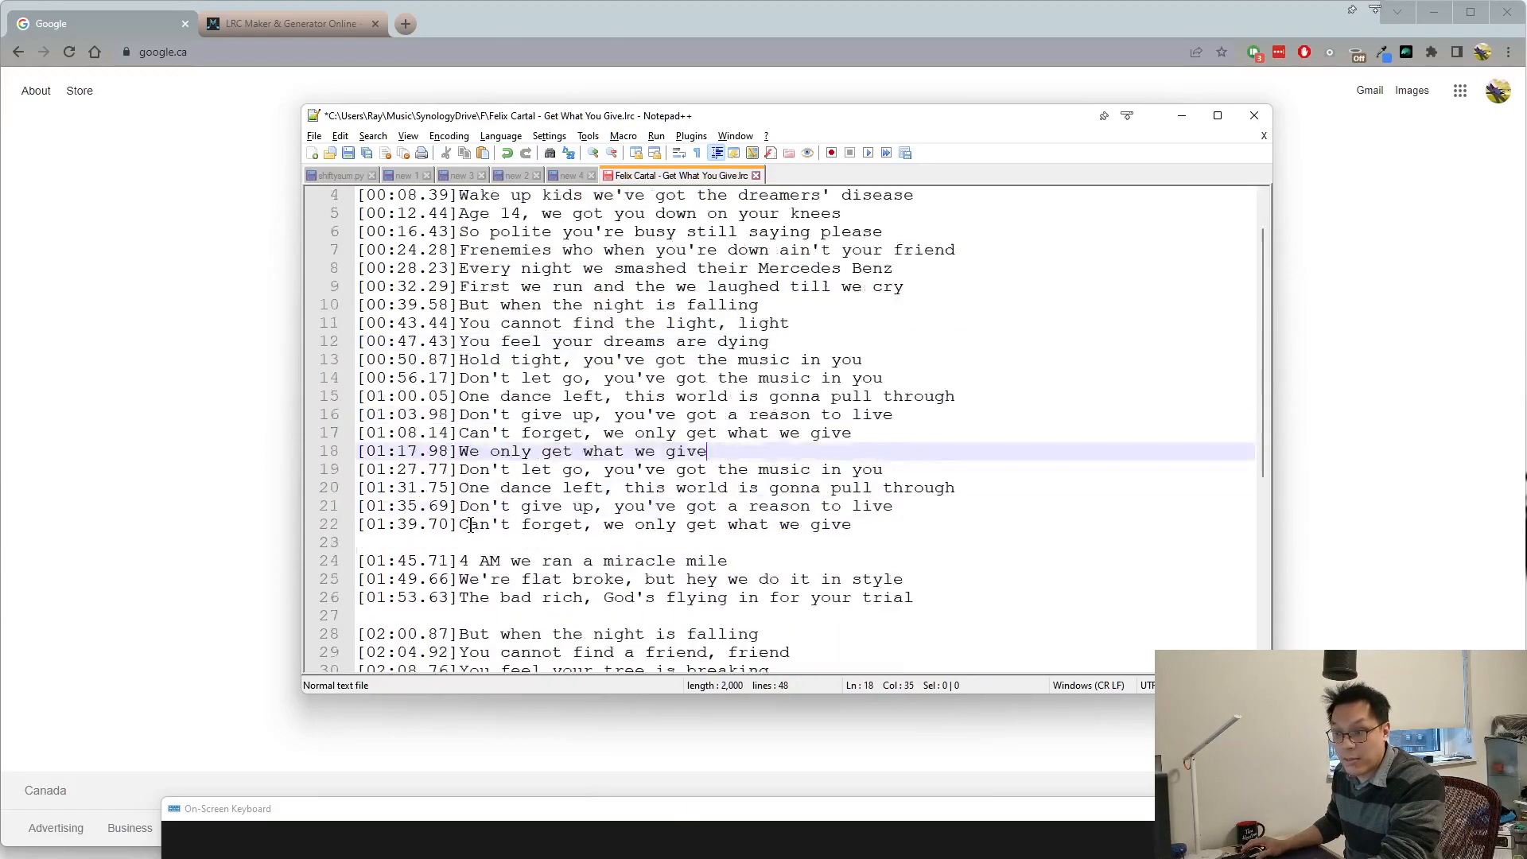
{"action": "scroll", "coordinate": [470, 527], "scroll_direction": "down", "scroll_amount": 2}
{"action": "left_click", "coordinate": [459, 435]}
{"action": "key", "text": "BackSpace"}
{"action": "left_click", "coordinate": [442, 489]}
{"action": "key", "text": "BackSpace"}
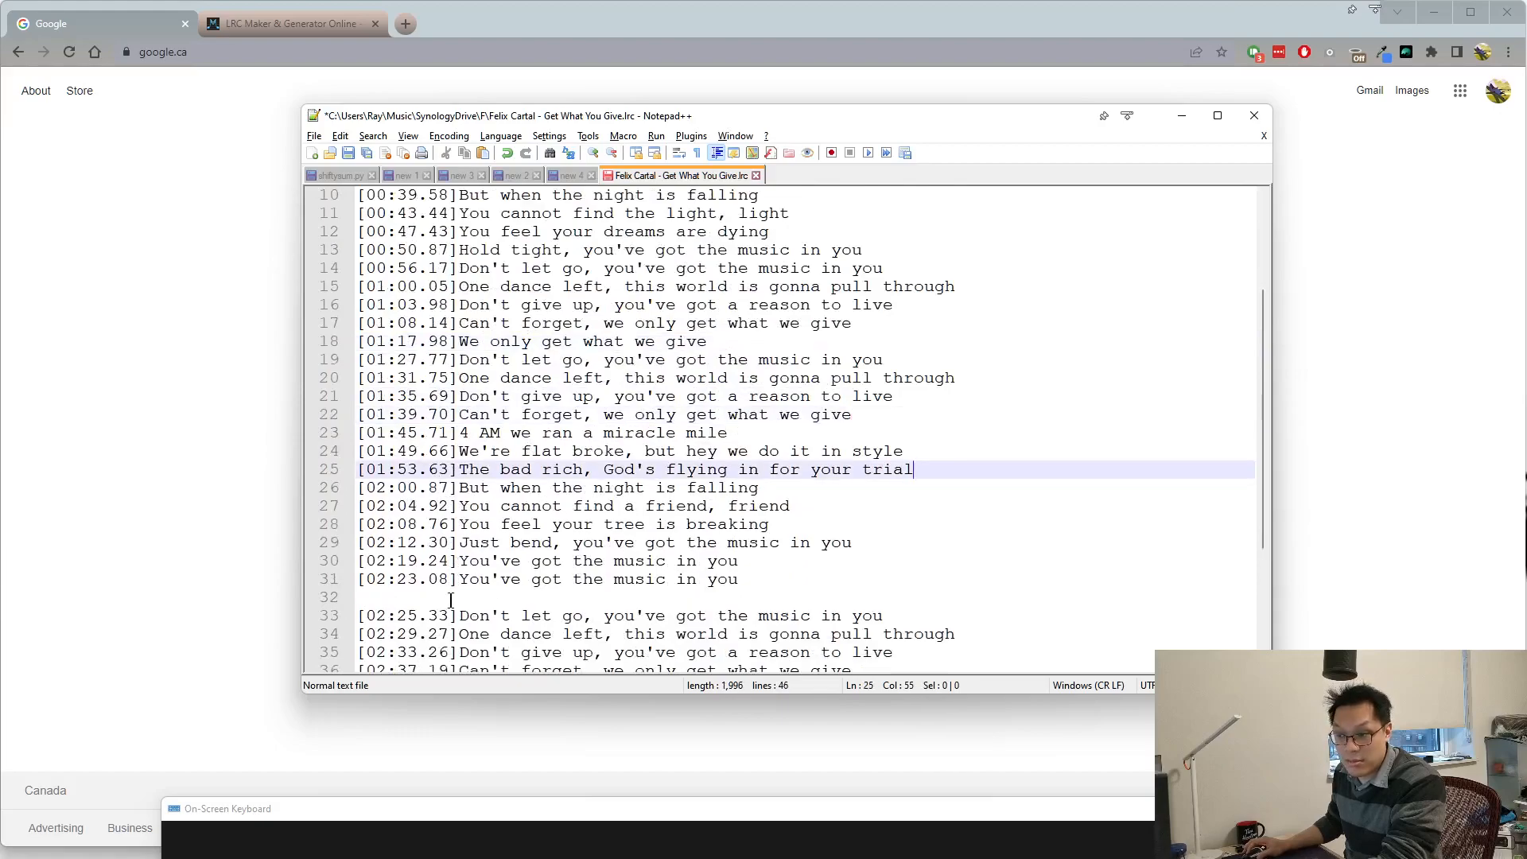
{"action": "left_click", "coordinate": [450, 598]}
{"action": "key", "text": "BackSpace"}
{"action": "scroll", "coordinate": [450, 598], "scroll_direction": "down", "scroll_amount": 3}
{"action": "left_click", "coordinate": [388, 488]}
{"action": "key", "text": "BackSpace"}
{"action": "left_click", "coordinate": [389, 524]}
{"action": "key", "text": "BackSpace"}
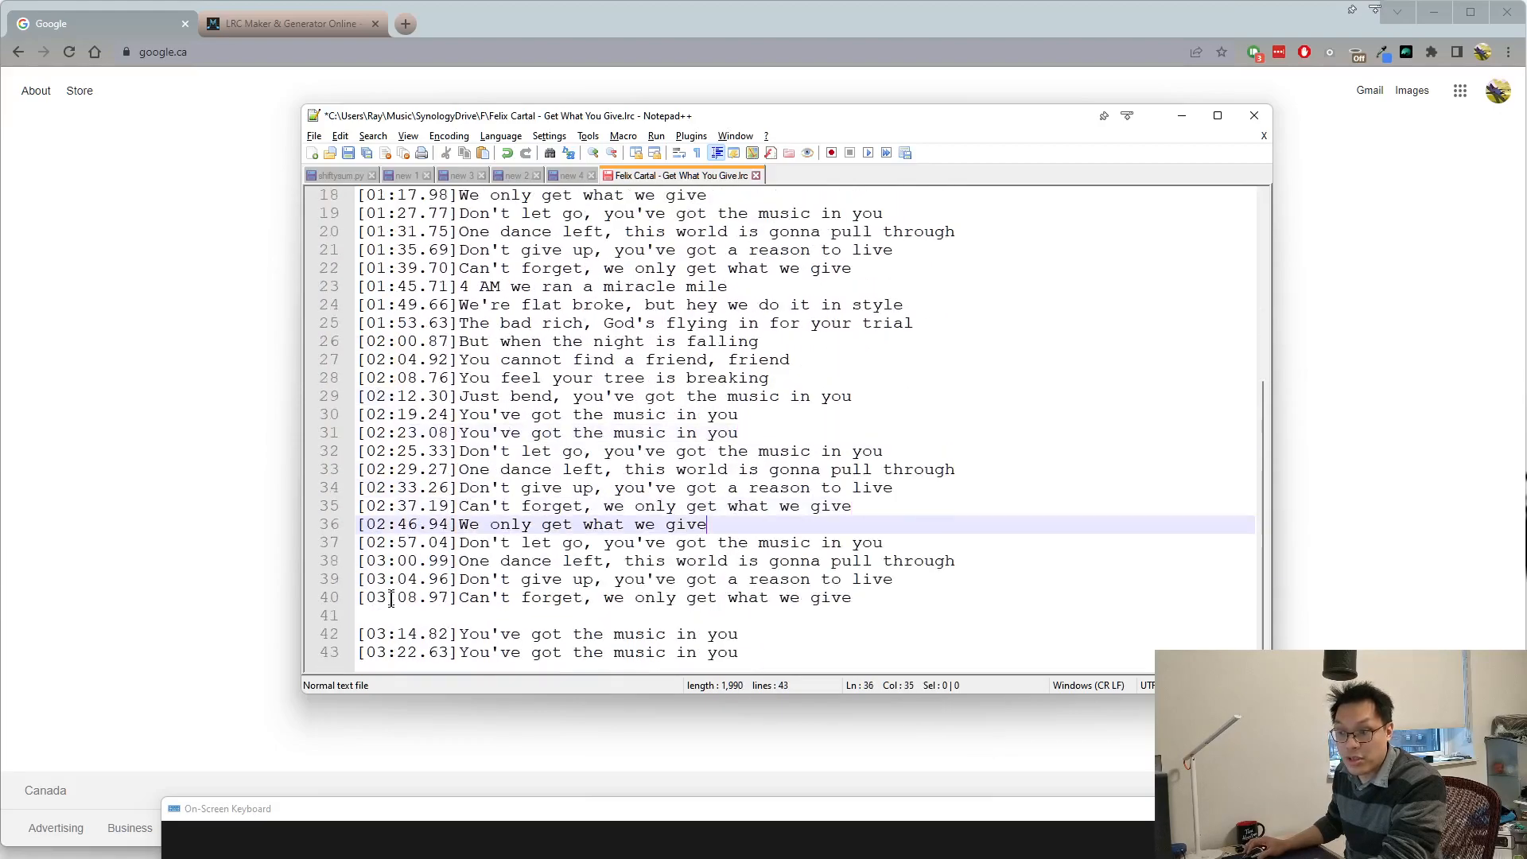
{"action": "left_click", "coordinate": [391, 616]}
{"action": "key", "text": "BackSpace"}
{"action": "scroll", "coordinate": [391, 249], "scroll_direction": "up", "scroll_amount": 6}
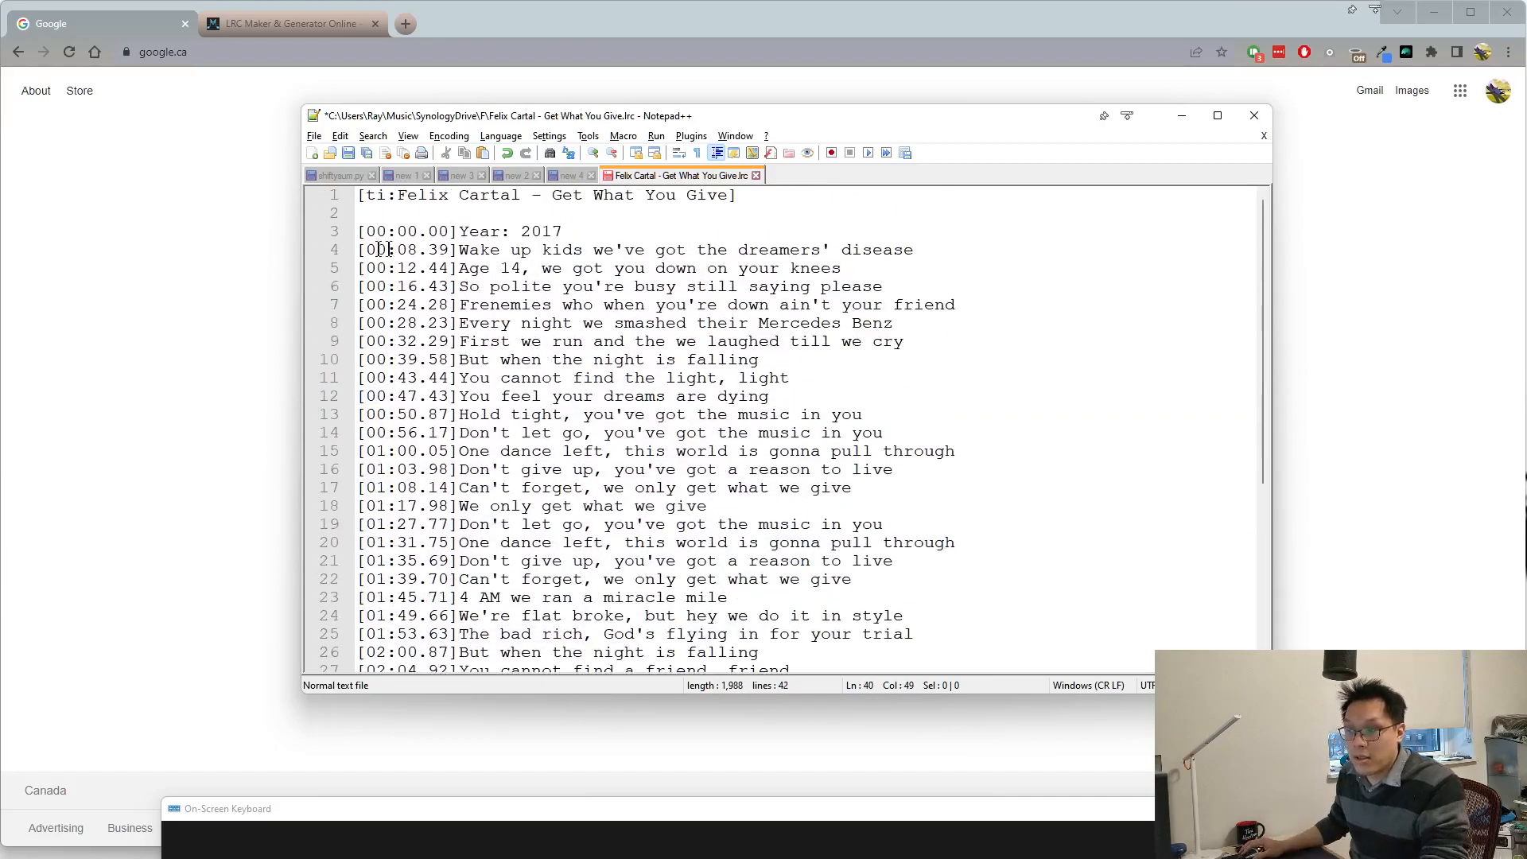
Starting at the beginning of line 3, run the current recorded macro 39 times.
{"action": "left_click", "coordinate": [357, 232]}
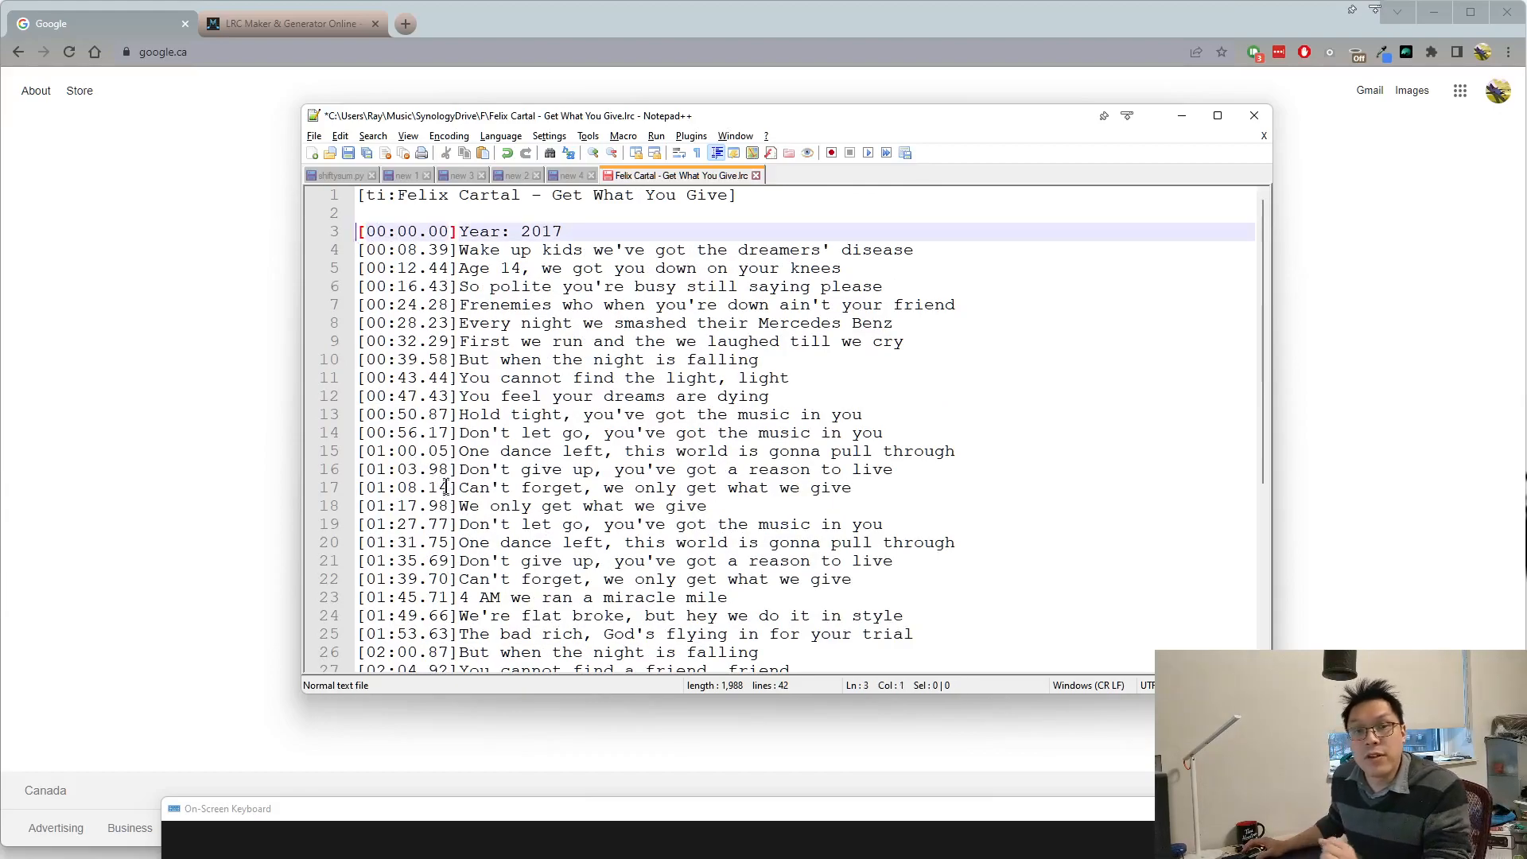
{"action": "scroll", "coordinate": [414, 493], "scroll_direction": "down", "scroll_amount": 6}
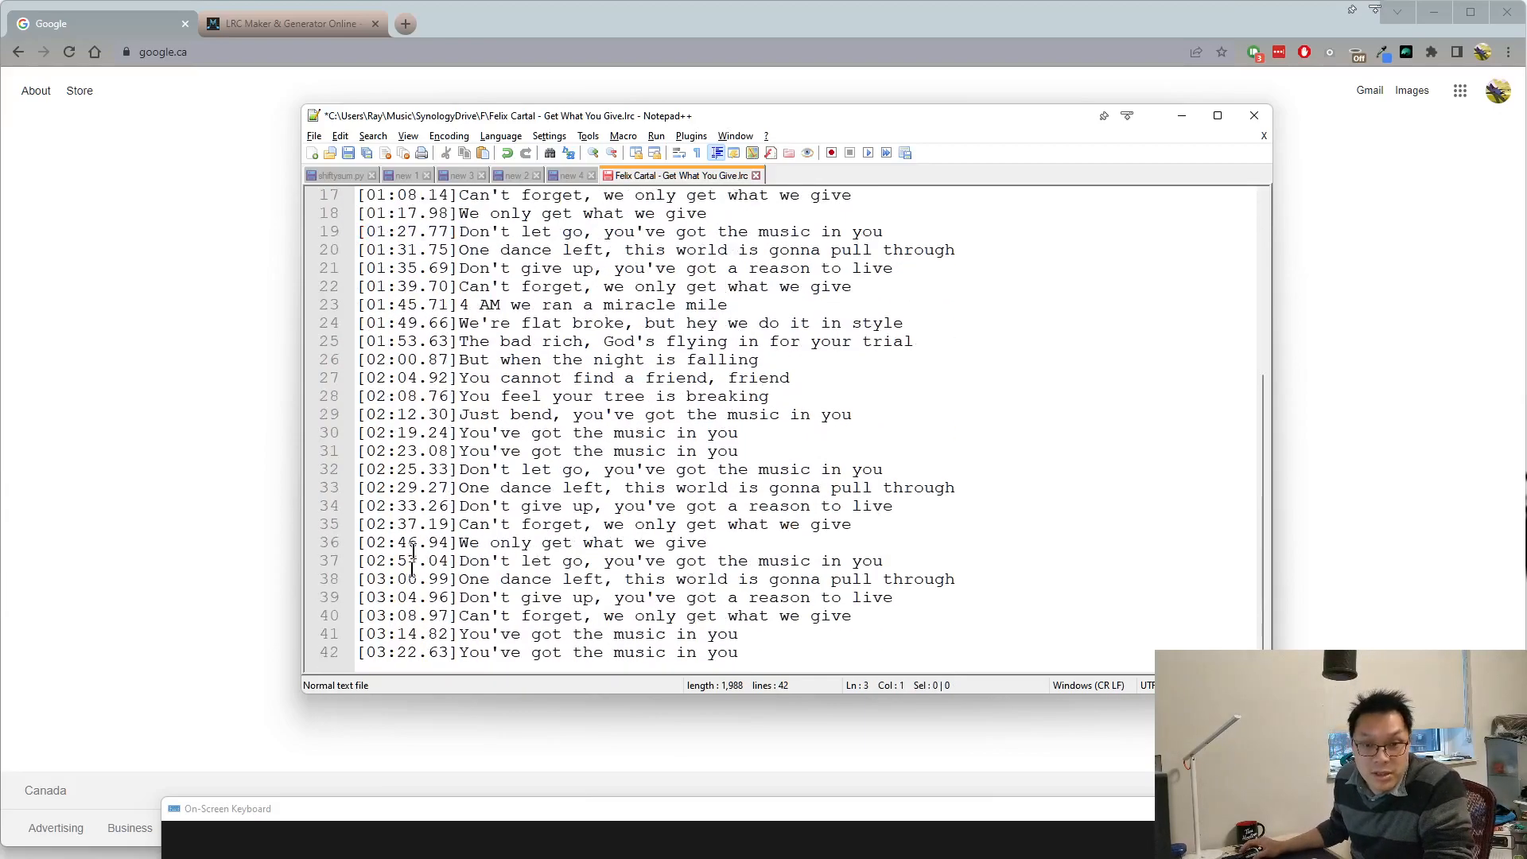
{"action": "scroll", "coordinate": [429, 636], "scroll_direction": "up", "scroll_amount": 5}
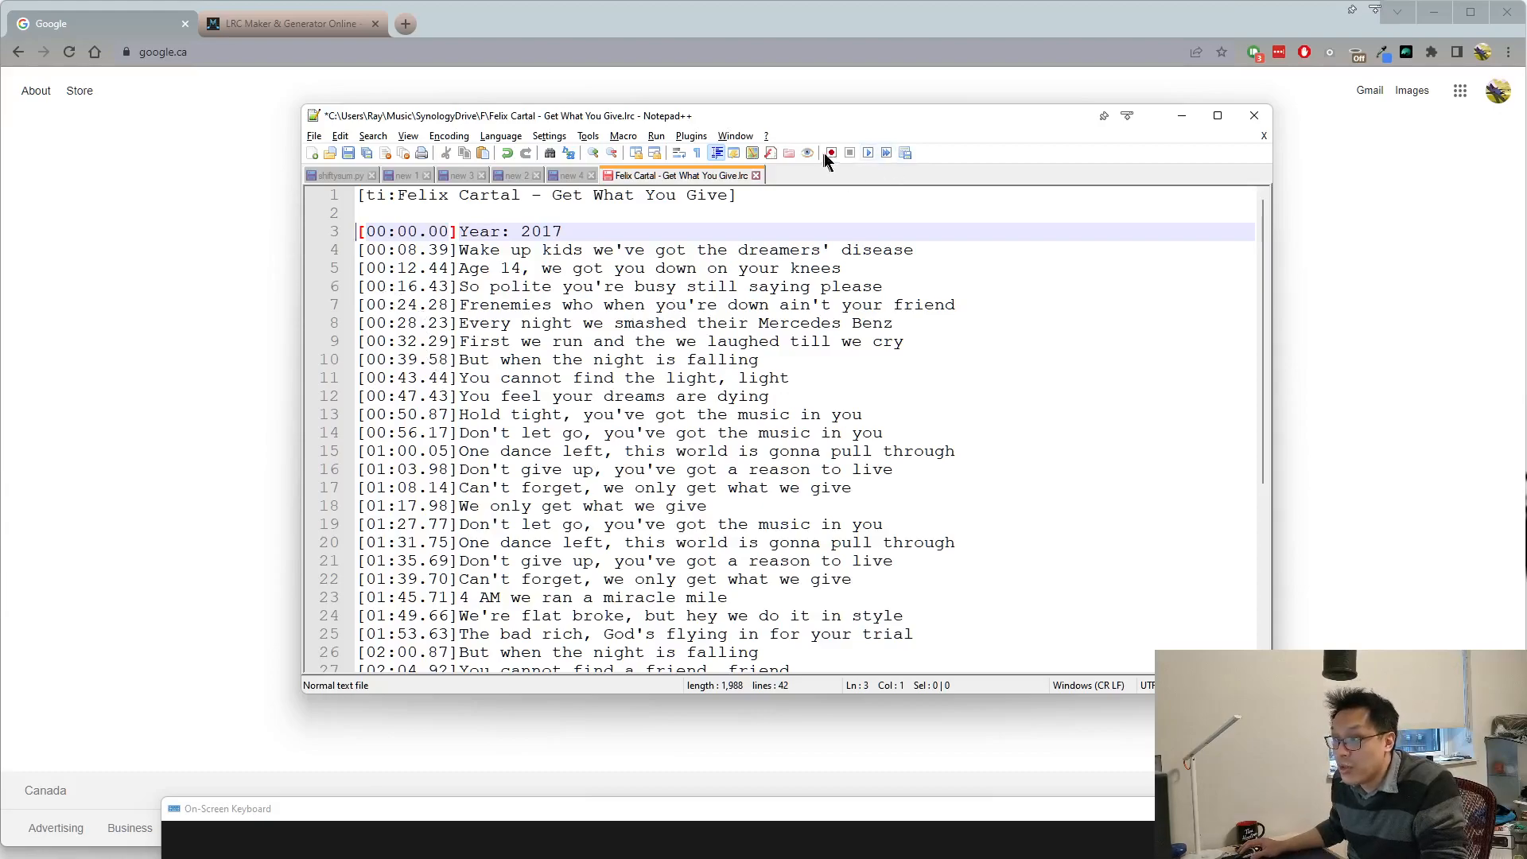
{"action": "left_click", "coordinate": [887, 153]}
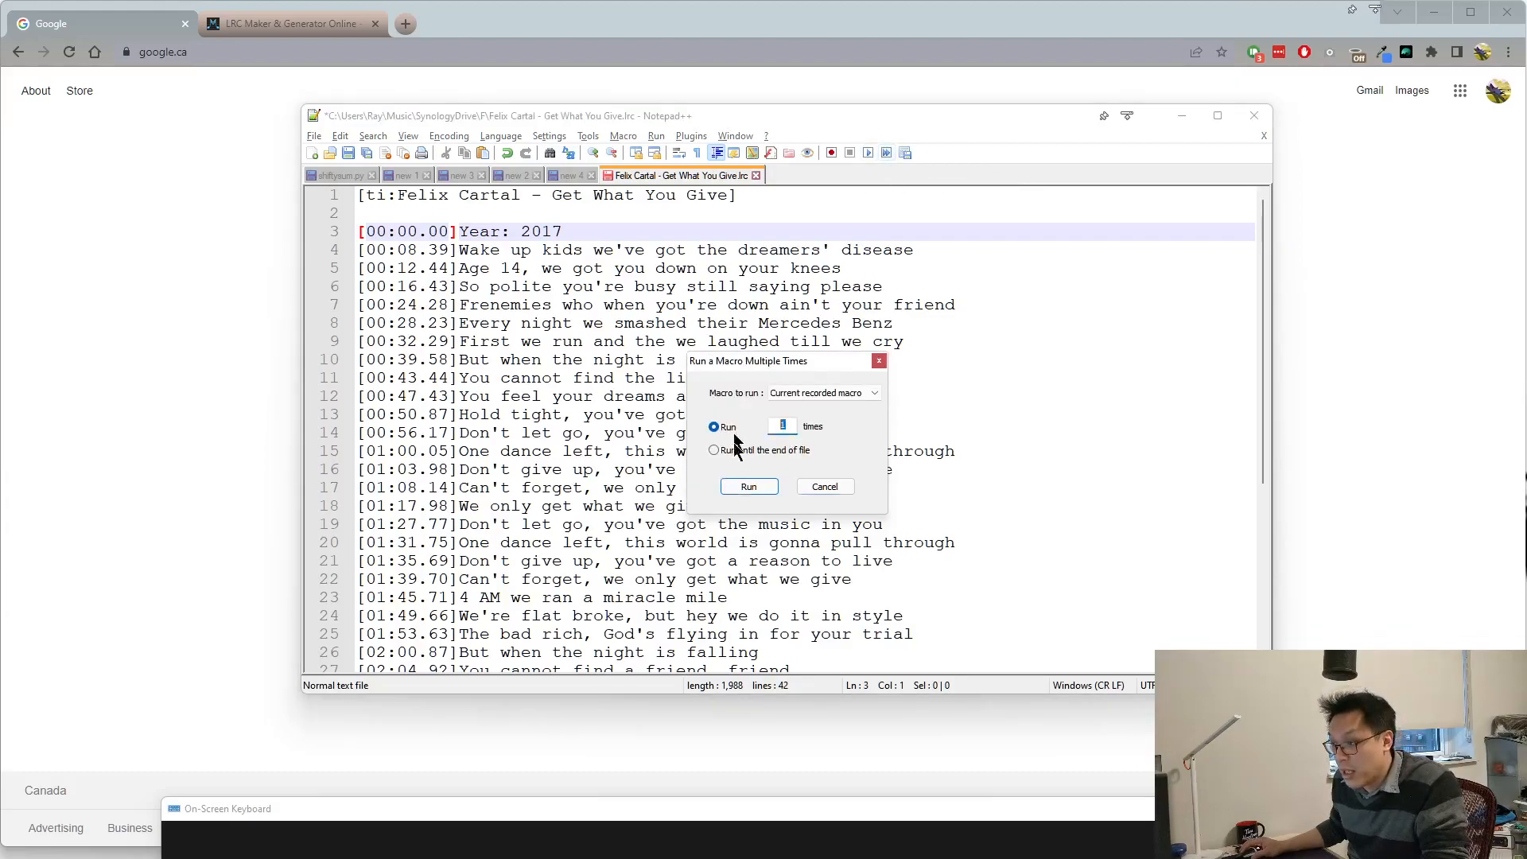
{"action": "type", "text": "39"}
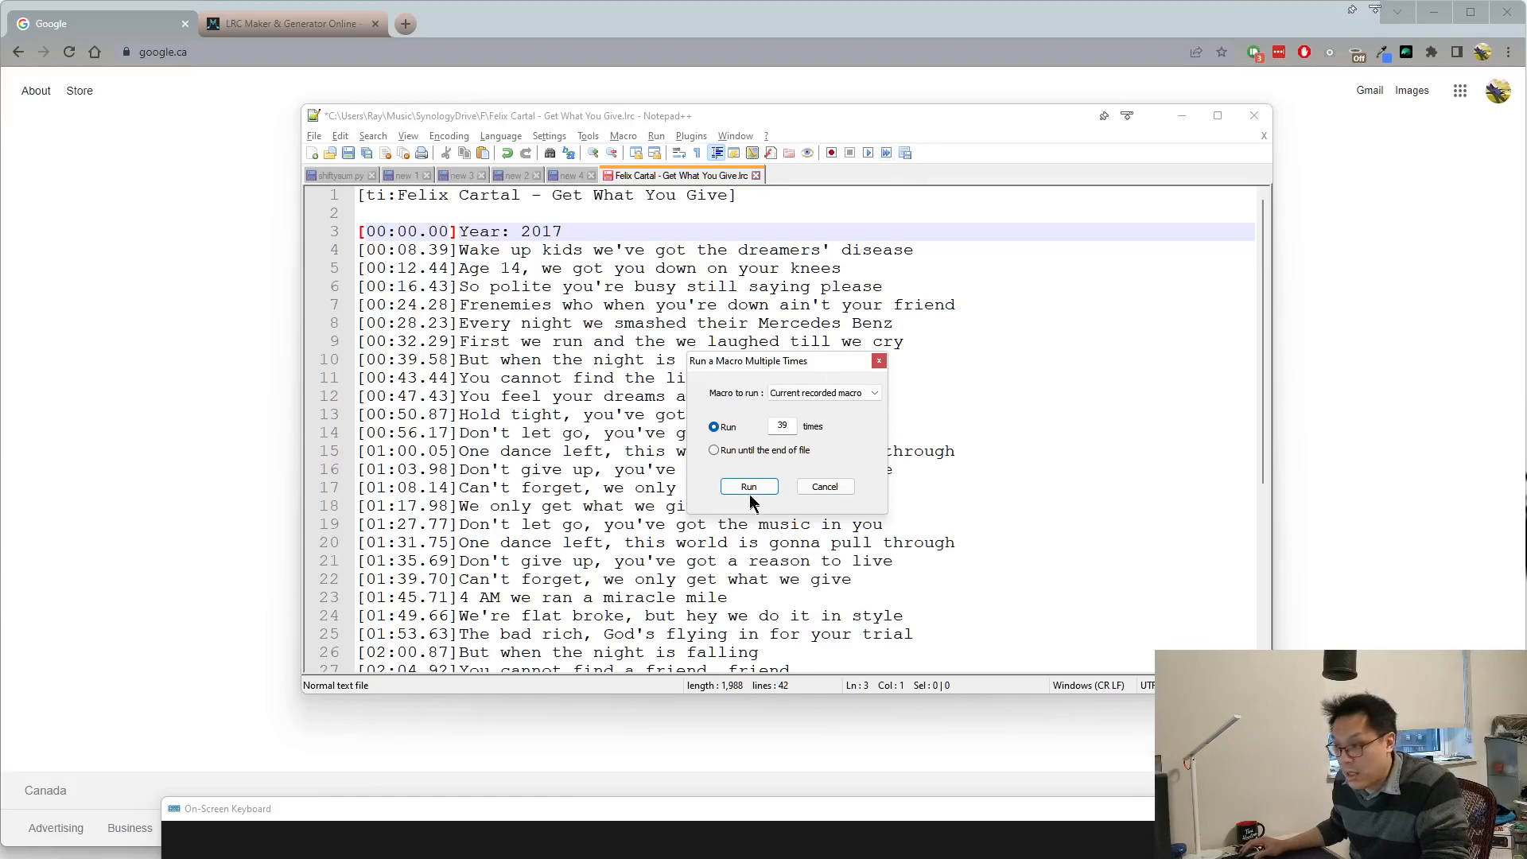
{"action": "key", "text": "Return"}
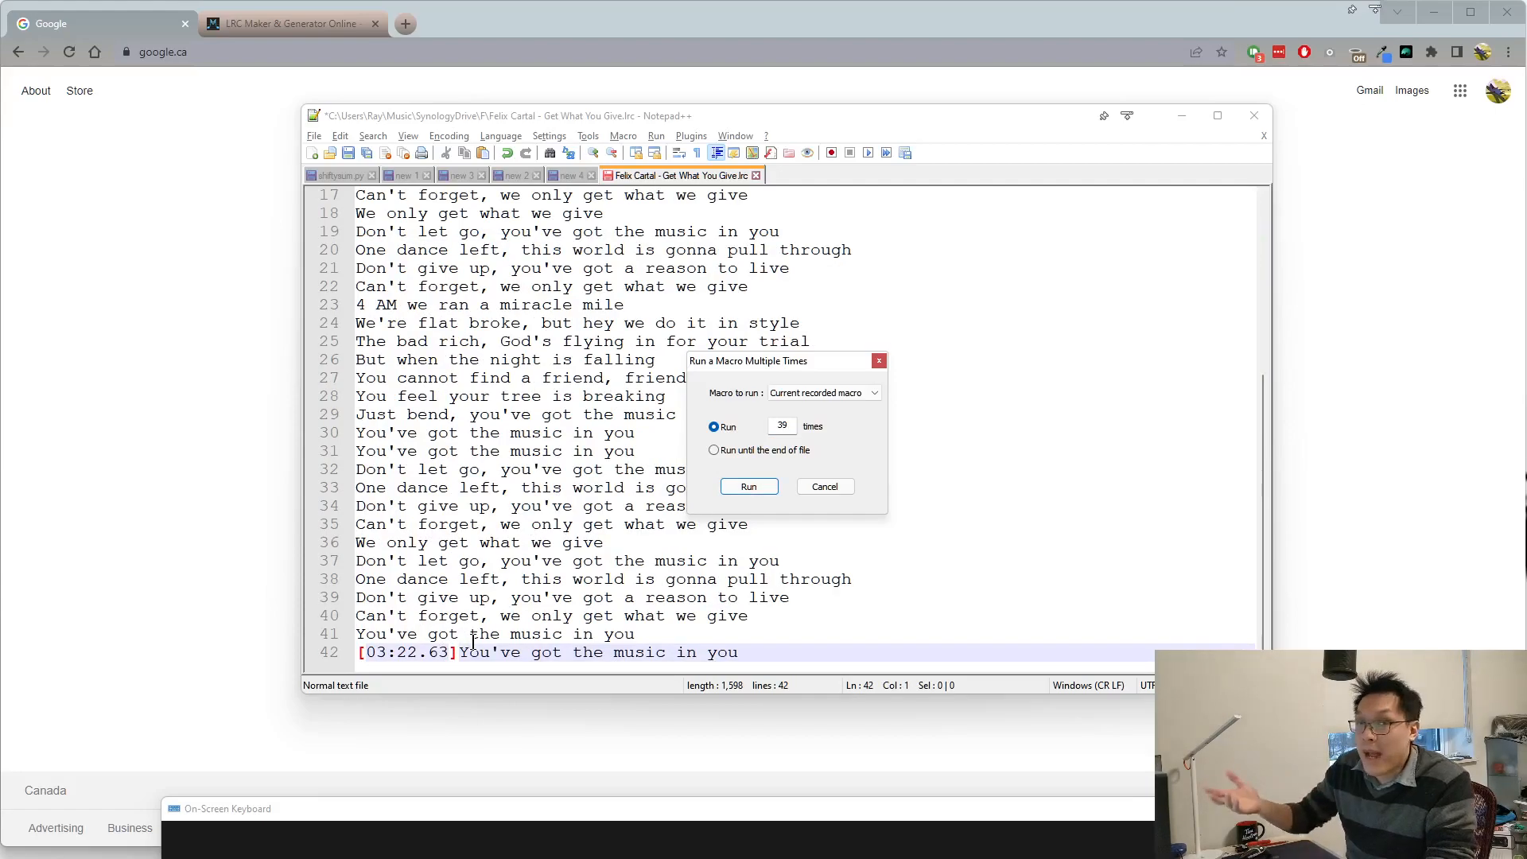
Check the stripped lyrics, close the multiple-run dialog and undo the 39 macro runs.
{"action": "scroll", "coordinate": [385, 322], "scroll_direction": "up", "scroll_amount": 5}
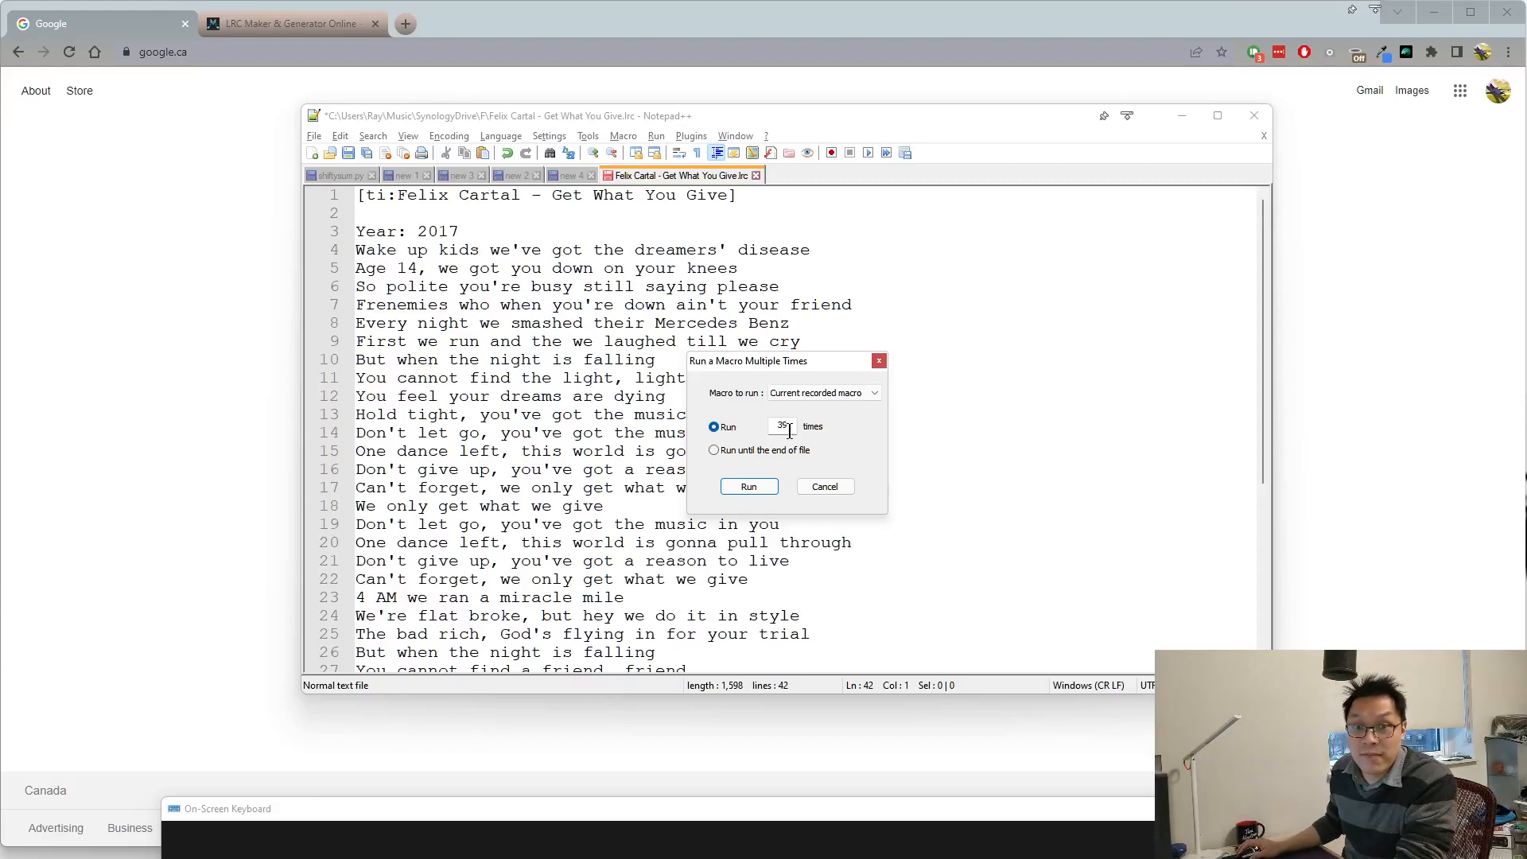
{"action": "left_click", "coordinate": [825, 487]}
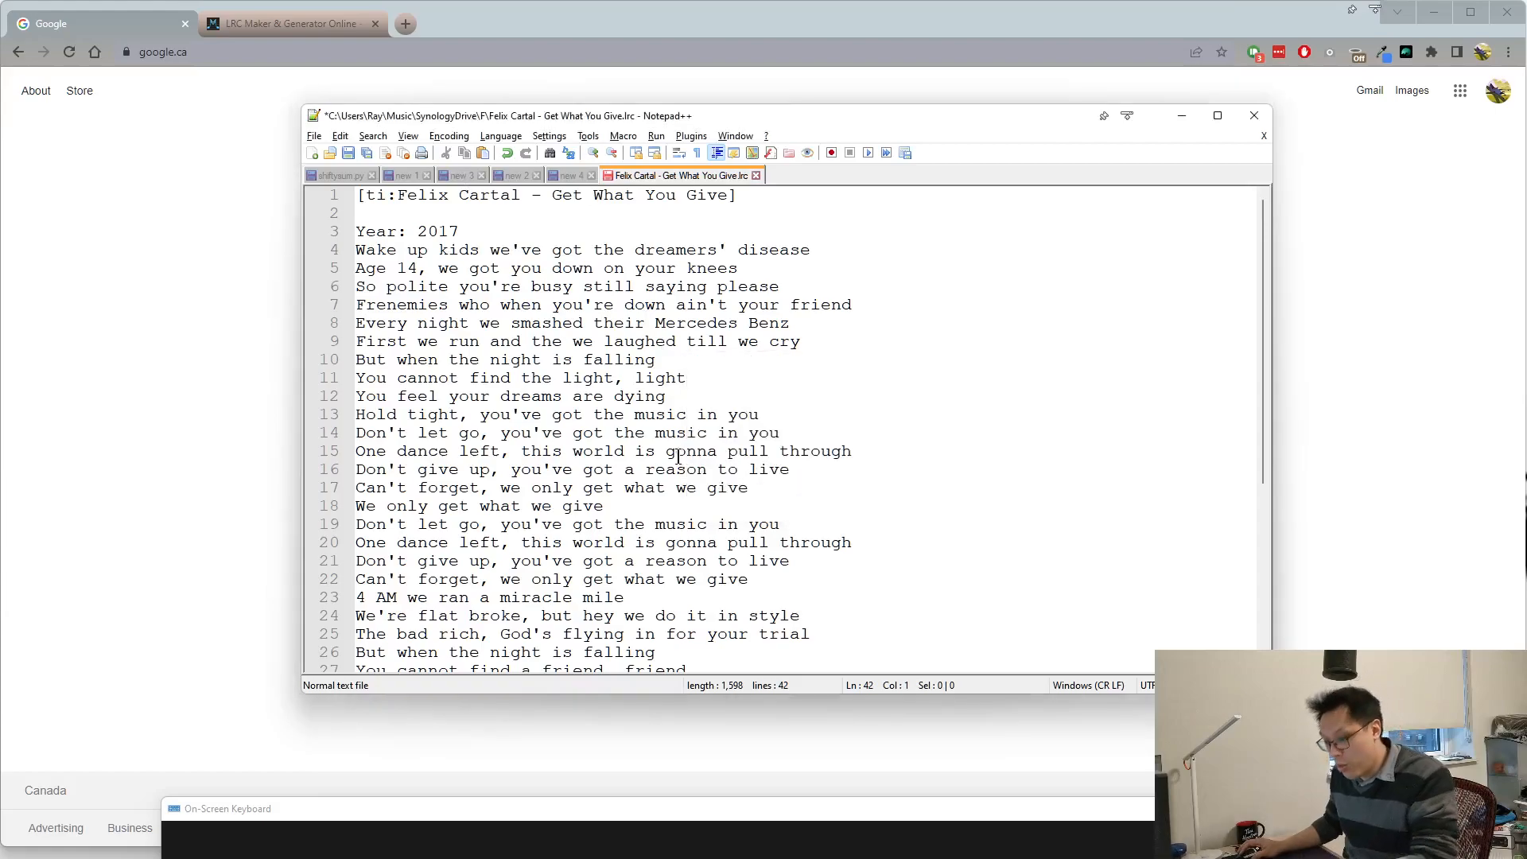
{"action": "key", "text": "ctrl+z"}
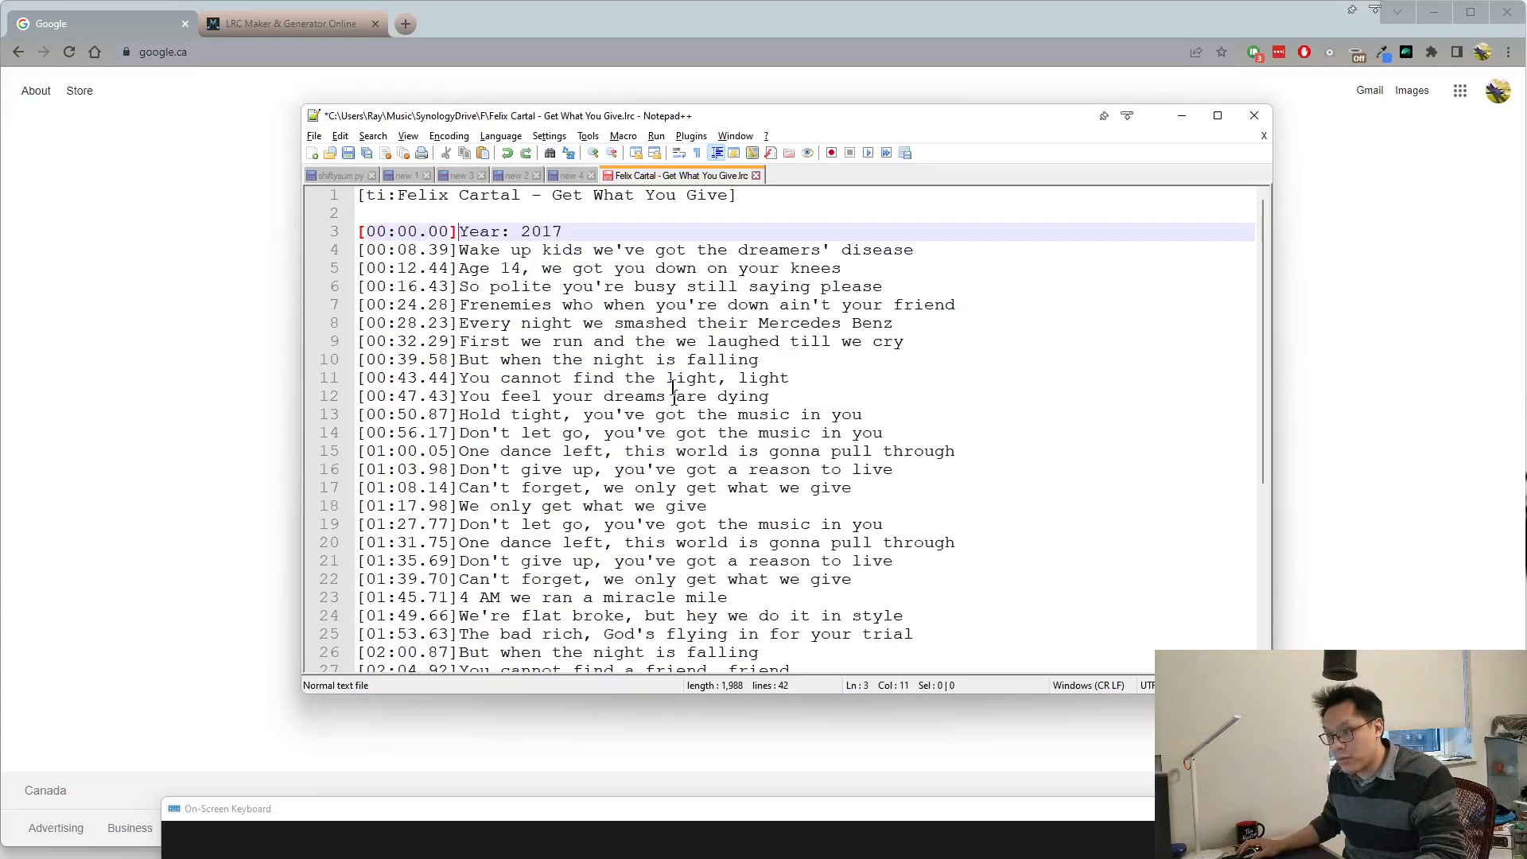
Try running the recorded macro 40 times from the current cursor position on line 3, and undo the run.
{"action": "left_click", "coordinate": [886, 153]}
{"action": "double_click", "coordinate": [783, 427]}
{"action": "type", "text": "40"}
{"action": "left_click", "coordinate": [749, 486]}
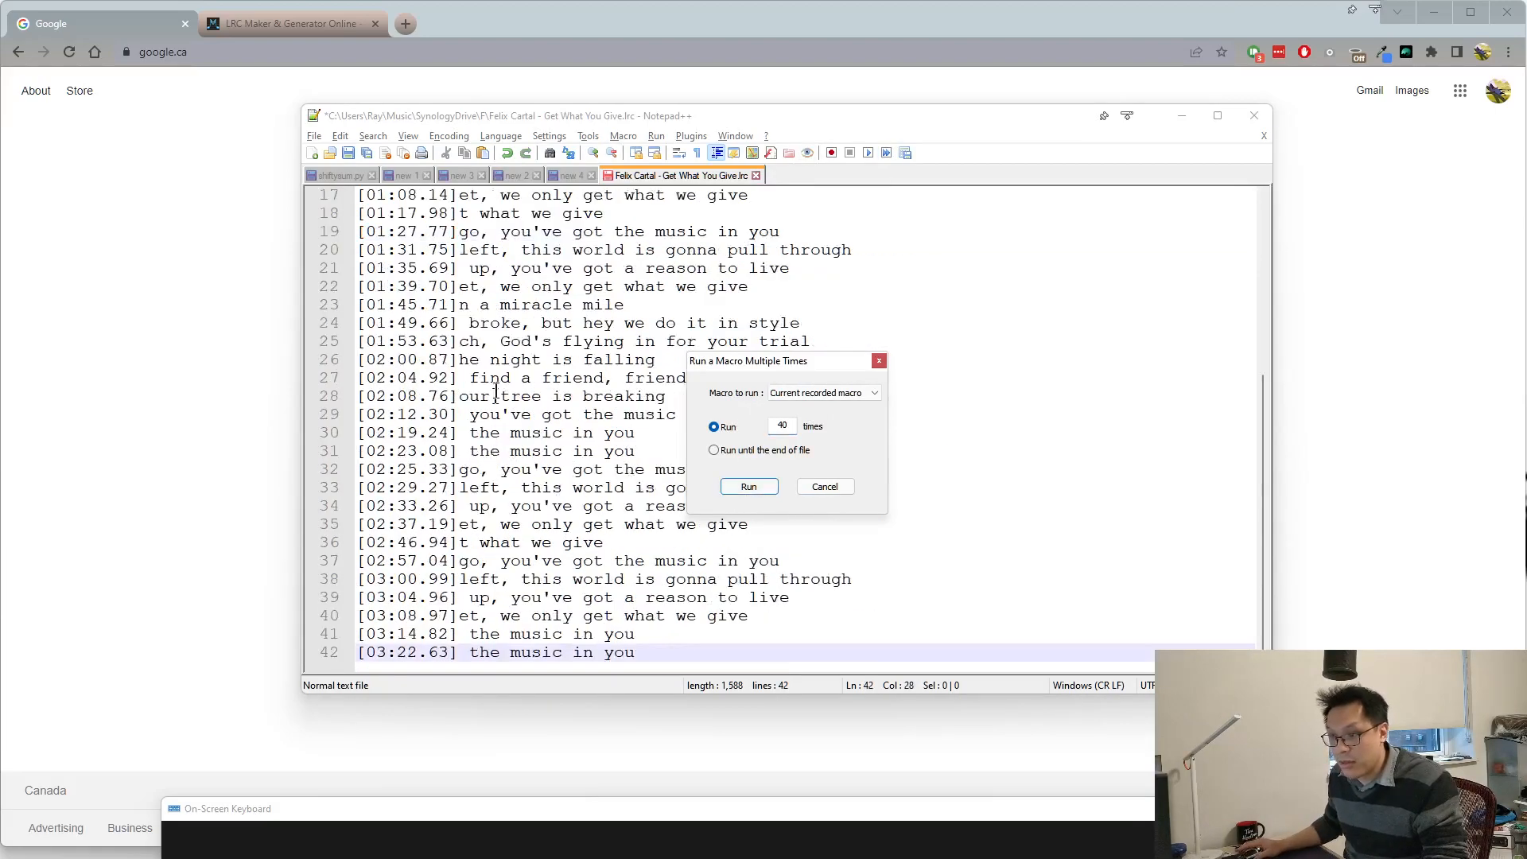
{"action": "left_click", "coordinate": [825, 486]}
{"action": "key", "text": "ctrl+z"}
{"action": "scroll", "coordinate": [562, 387], "scroll_direction": "up", "scroll_amount": 1}
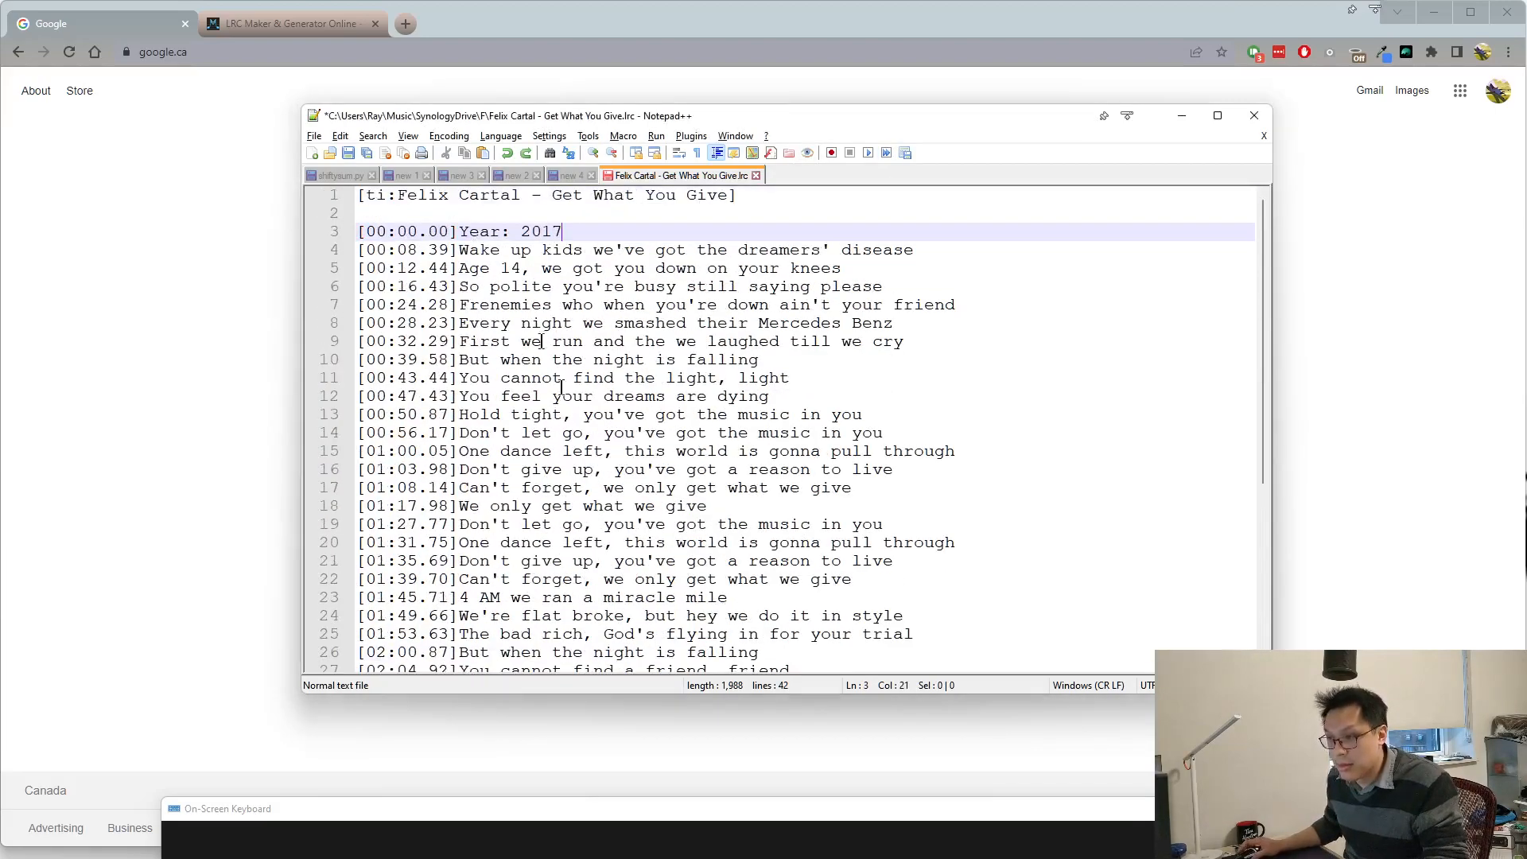
Place the cursor at the beginning of line 3, run the recorded macro 40 times, and undo the run.
{"action": "left_click", "coordinate": [355, 230]}
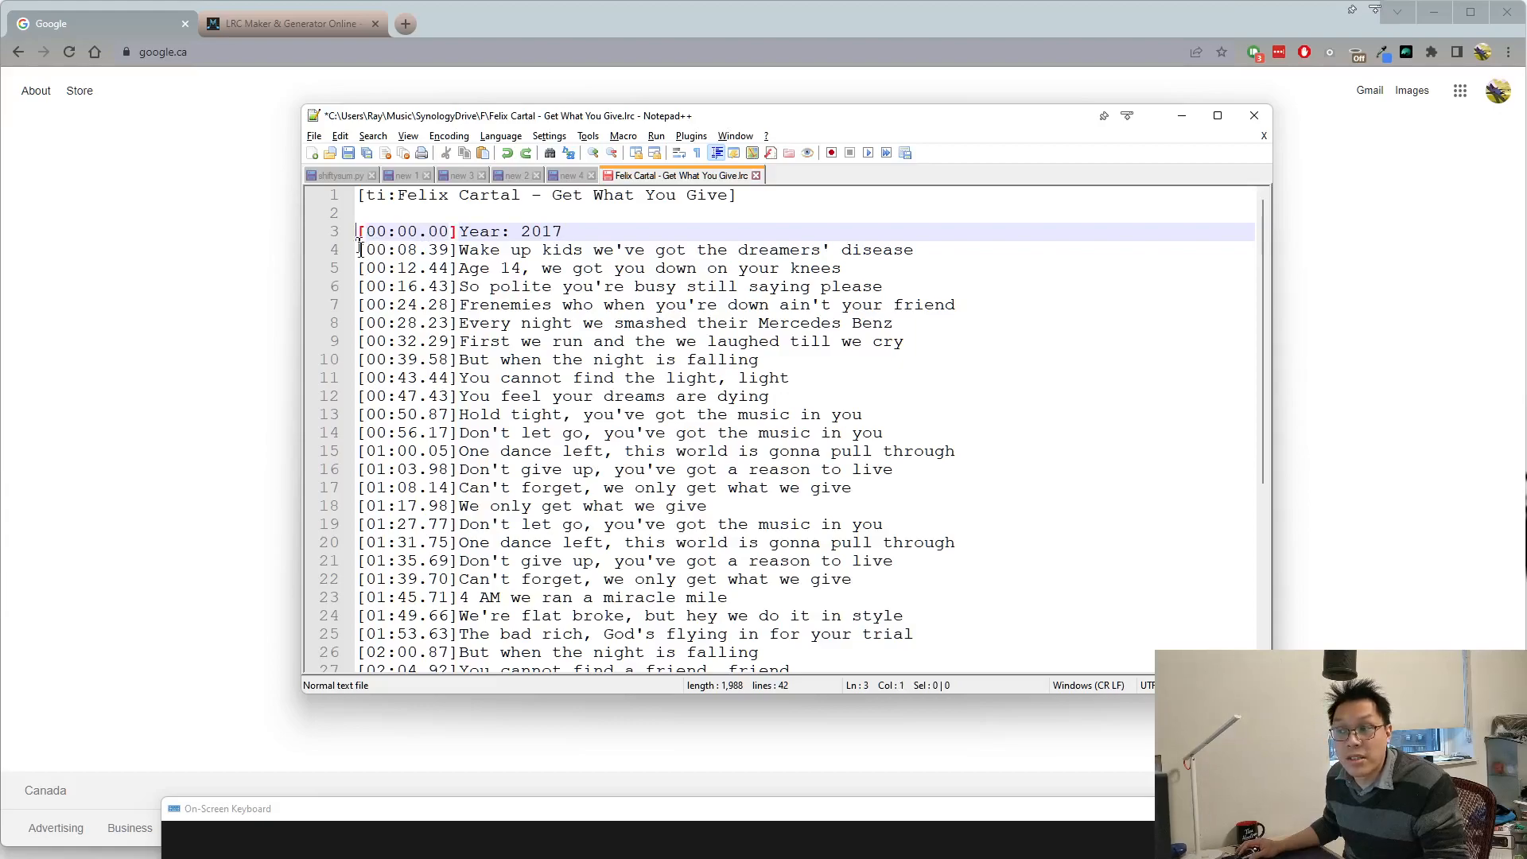
{"action": "left_click", "coordinate": [906, 152]}
{"action": "left_click", "coordinate": [748, 485]}
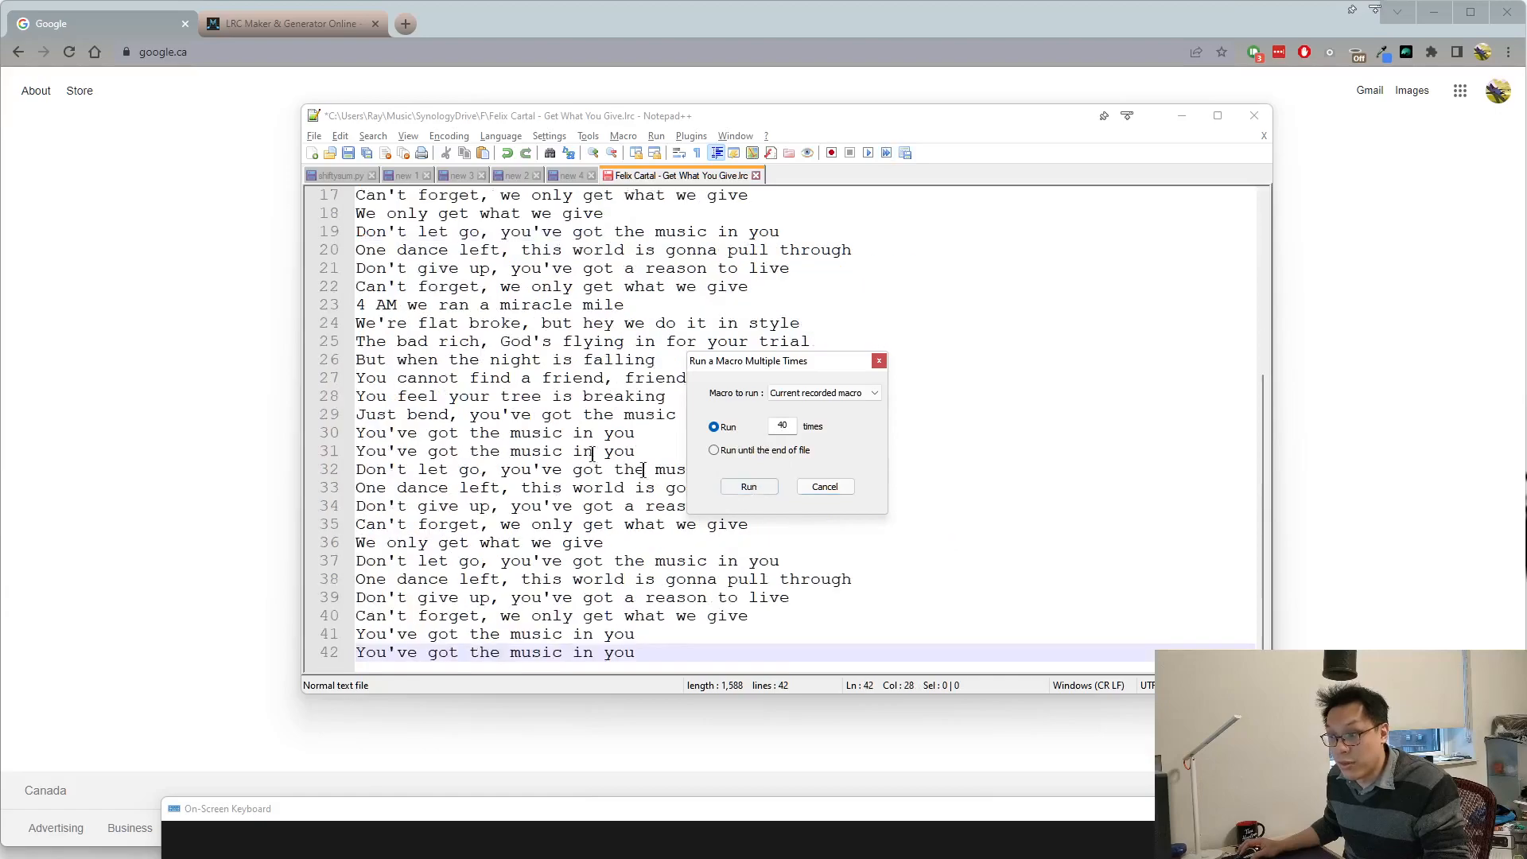
{"action": "left_click", "coordinate": [690, 657]}
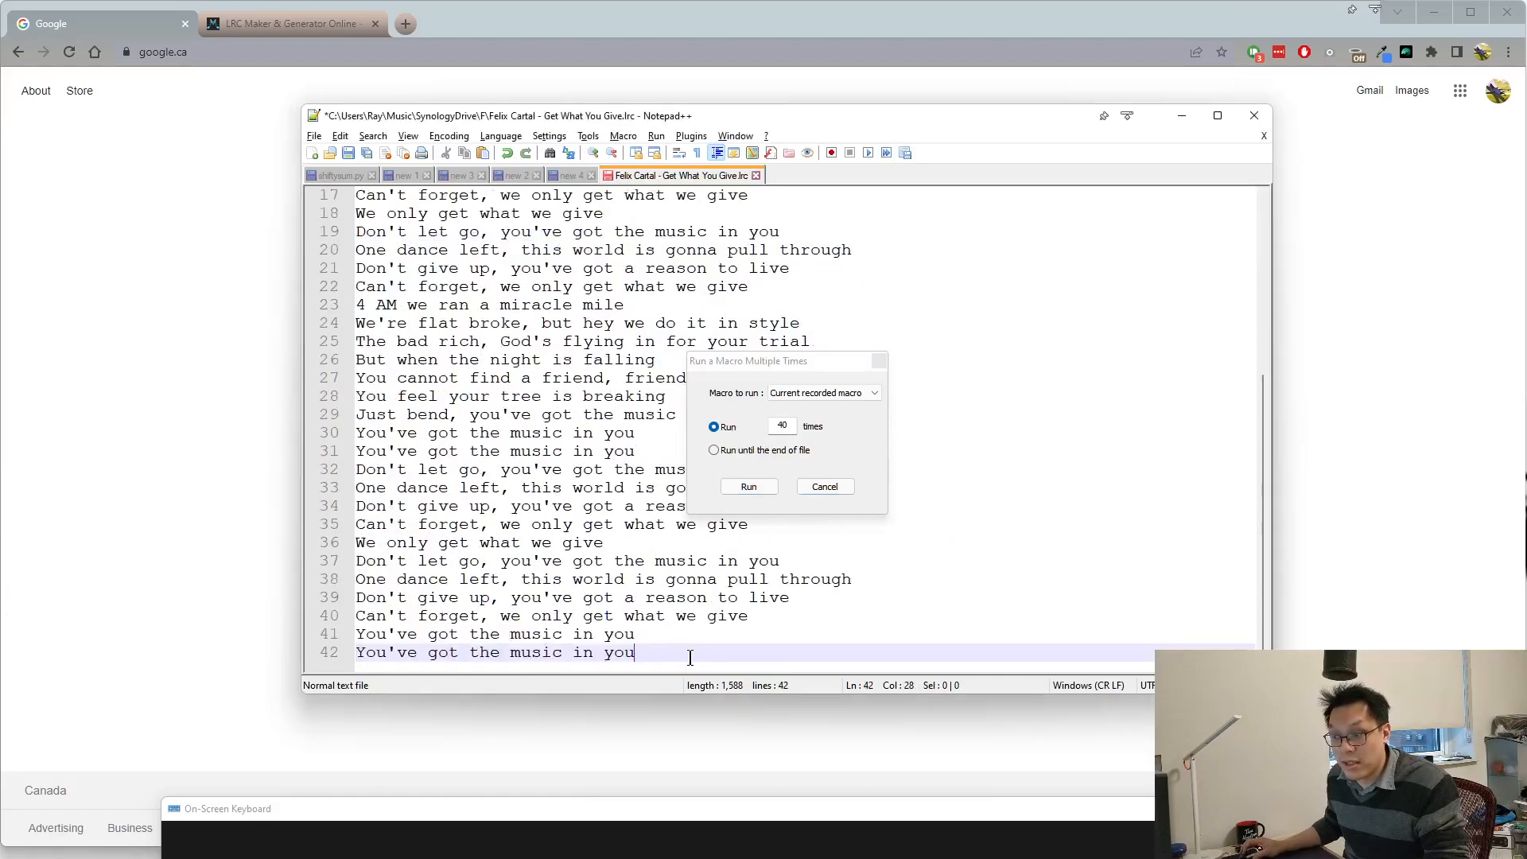
{"action": "left_click", "coordinate": [587, 595]}
{"action": "key", "text": "ctrl+z"}
{"action": "scroll", "coordinate": [439, 264], "scroll_direction": "up", "scroll_amount": 1}
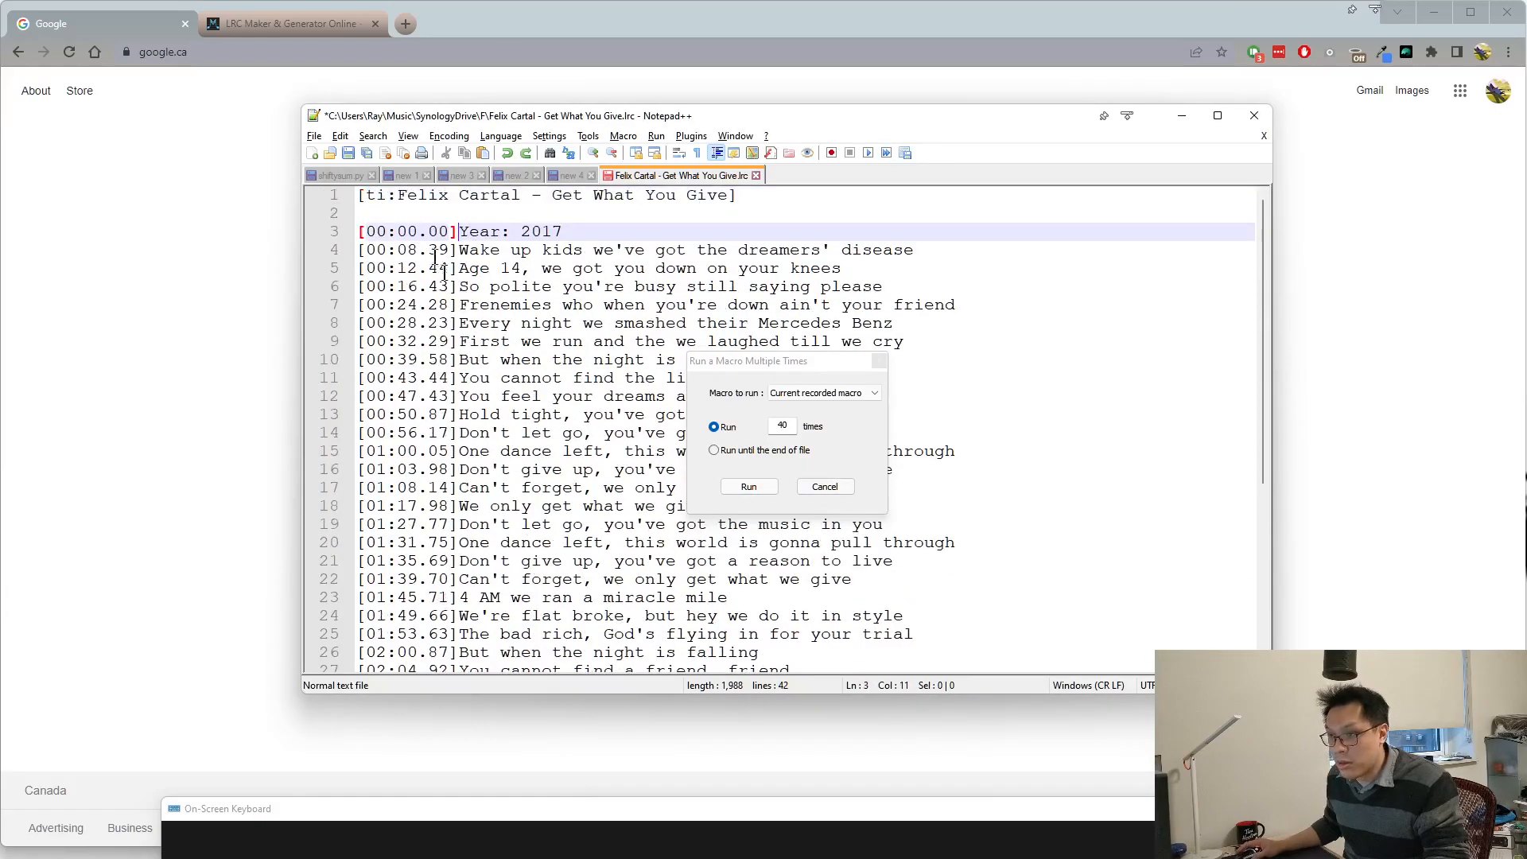
From the beginning of line 3, run the recorded macro until the end of the file.
{"action": "left_click", "coordinate": [360, 232]}
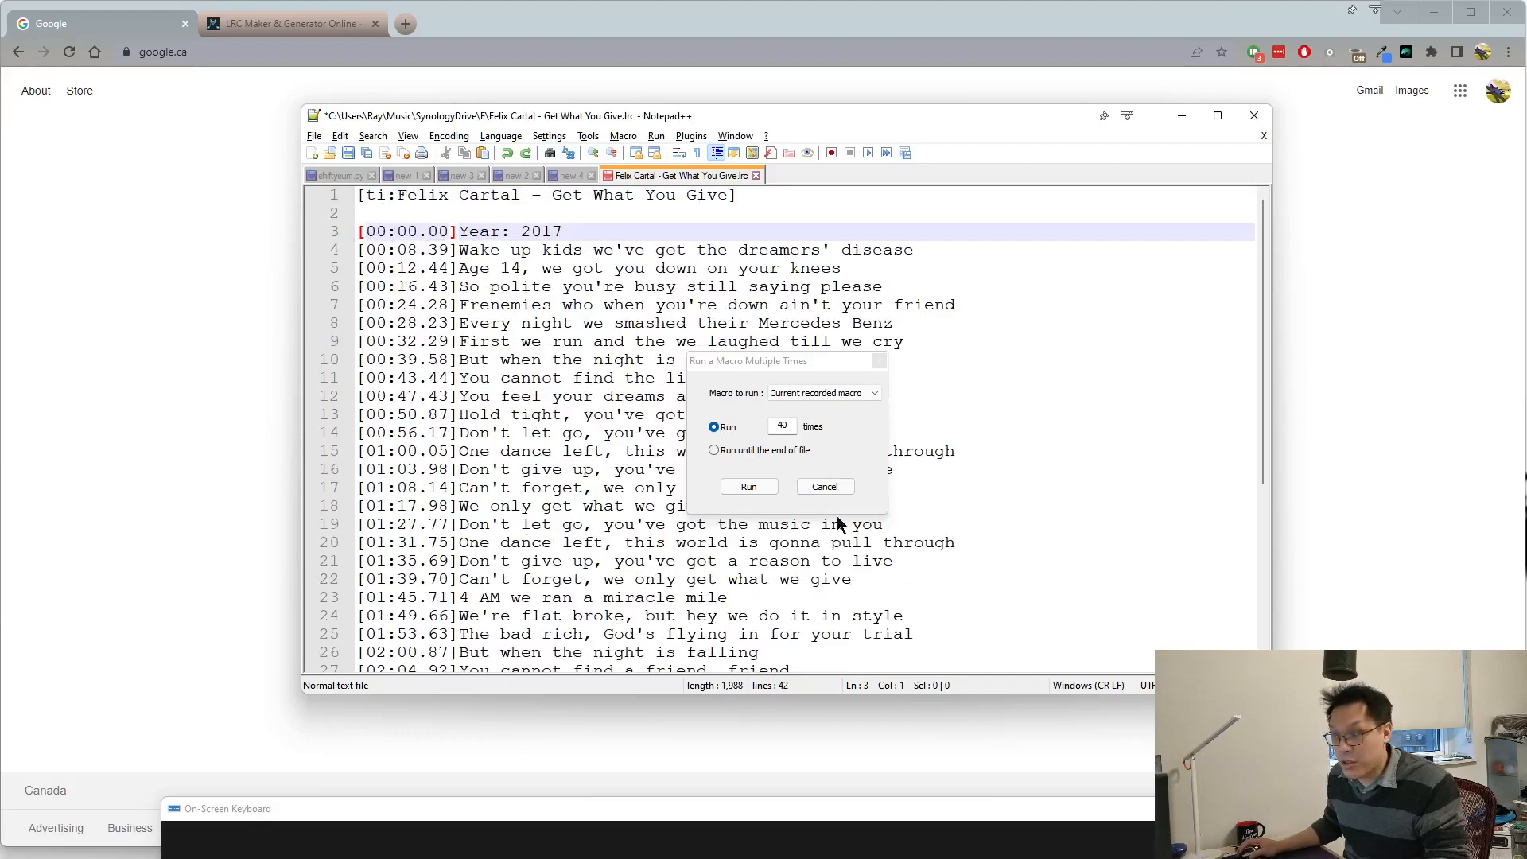
{"action": "left_click", "coordinate": [714, 450]}
{"action": "left_click", "coordinate": [762, 488]}
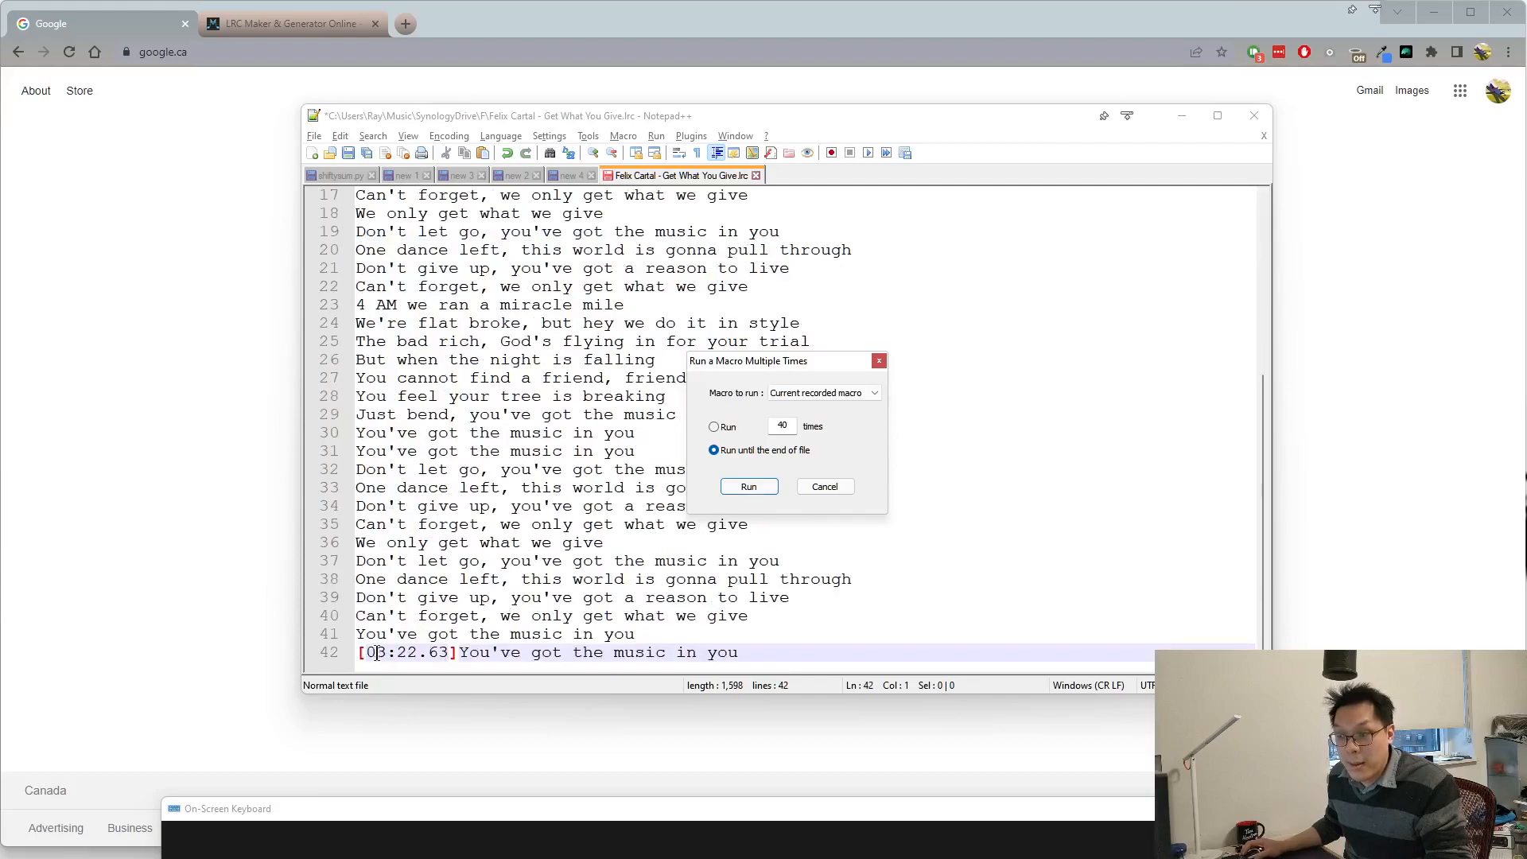
Delete the leftover [03:22.63] timestamp from the last line and check the lyrics back to the top.
{"action": "left_click", "coordinate": [614, 616]}
{"action": "left_click", "coordinate": [586, 652]}
{"action": "left_click_drag", "start_coordinate": [456, 653], "coordinate": [326, 652]}
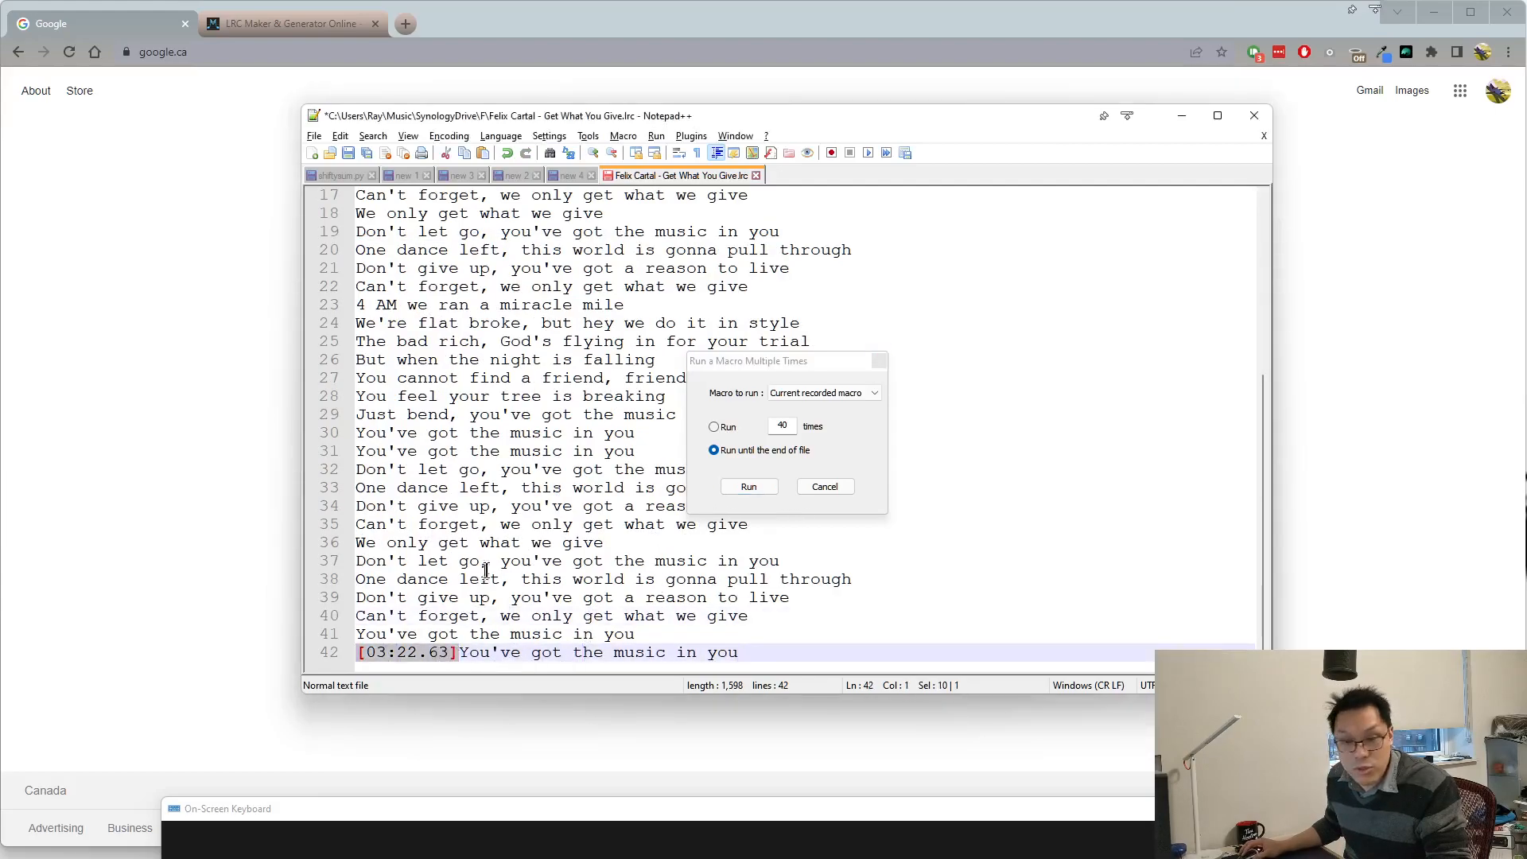
{"action": "key", "text": "Delete"}
{"action": "scroll", "coordinate": [570, 546], "scroll_direction": "up", "scroll_amount": 6}
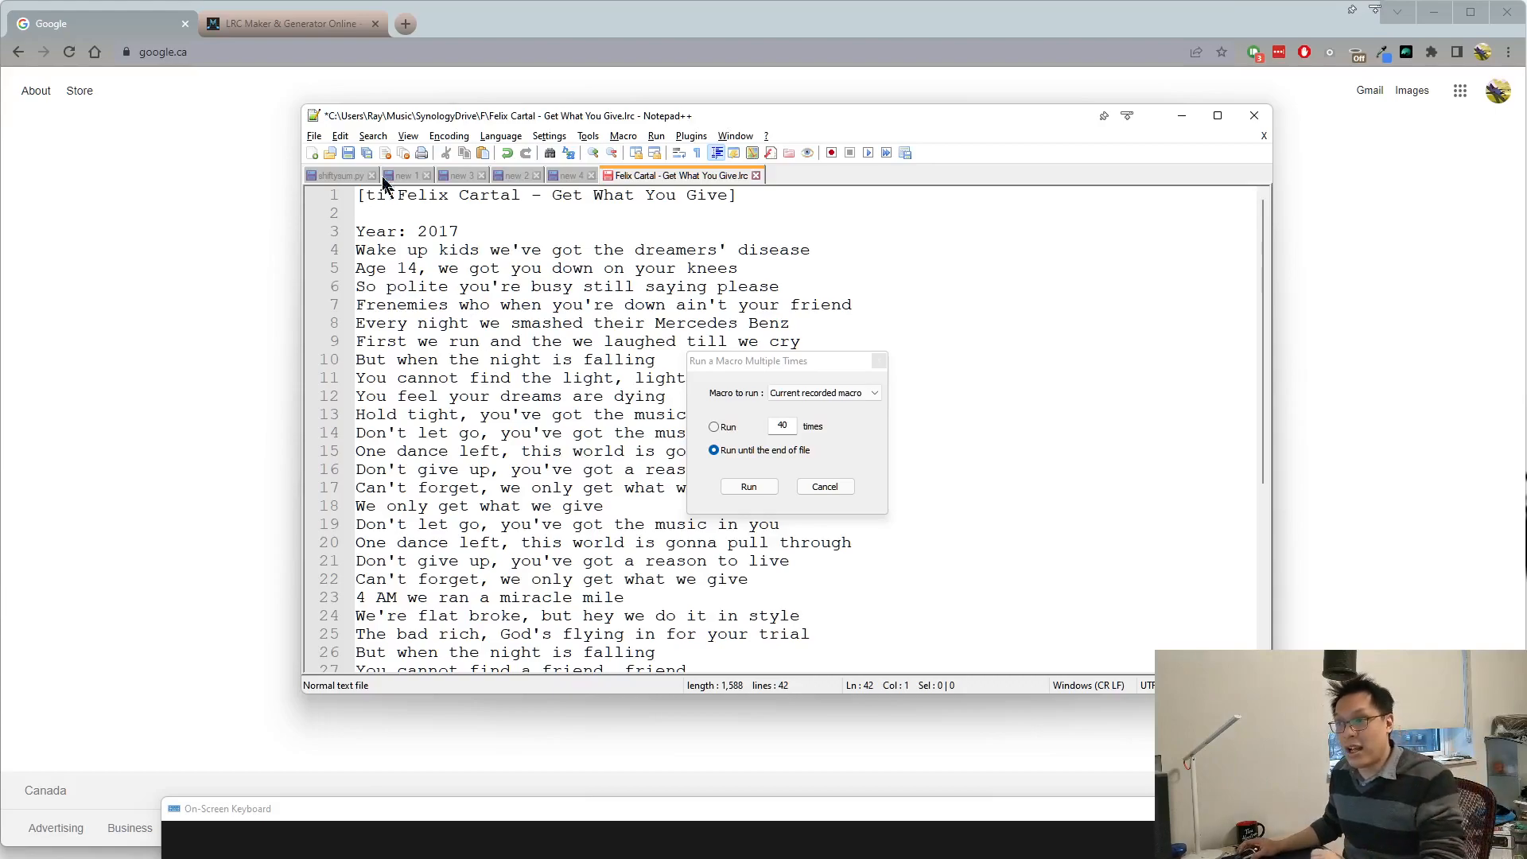
Look briefly at the LRC Maker page in the browser and return to Notepad++.
{"action": "left_click", "coordinate": [309, 26]}
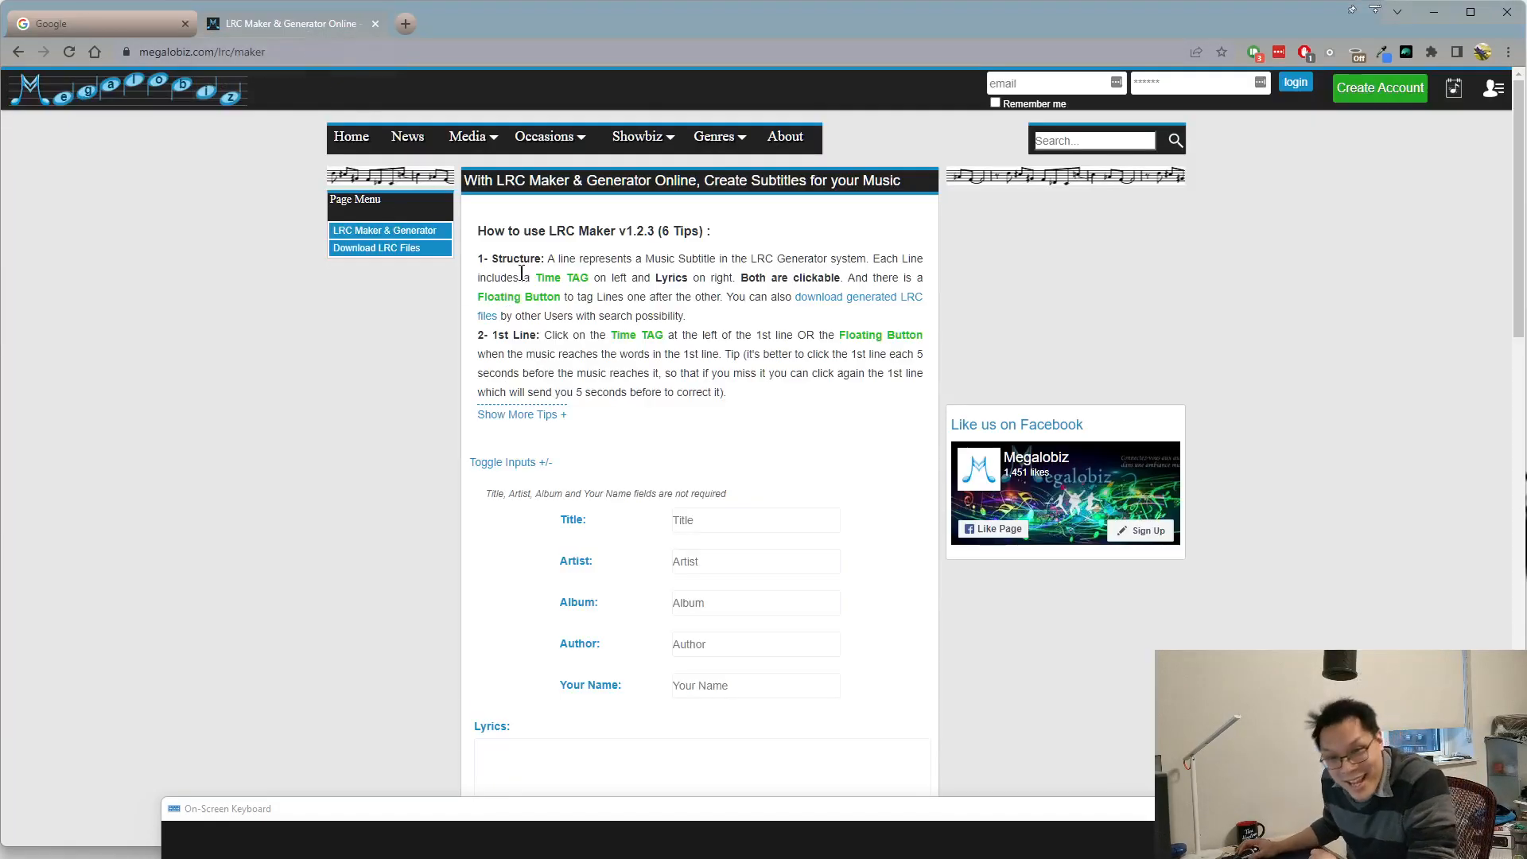
{"action": "key", "text": "alt+Tab"}
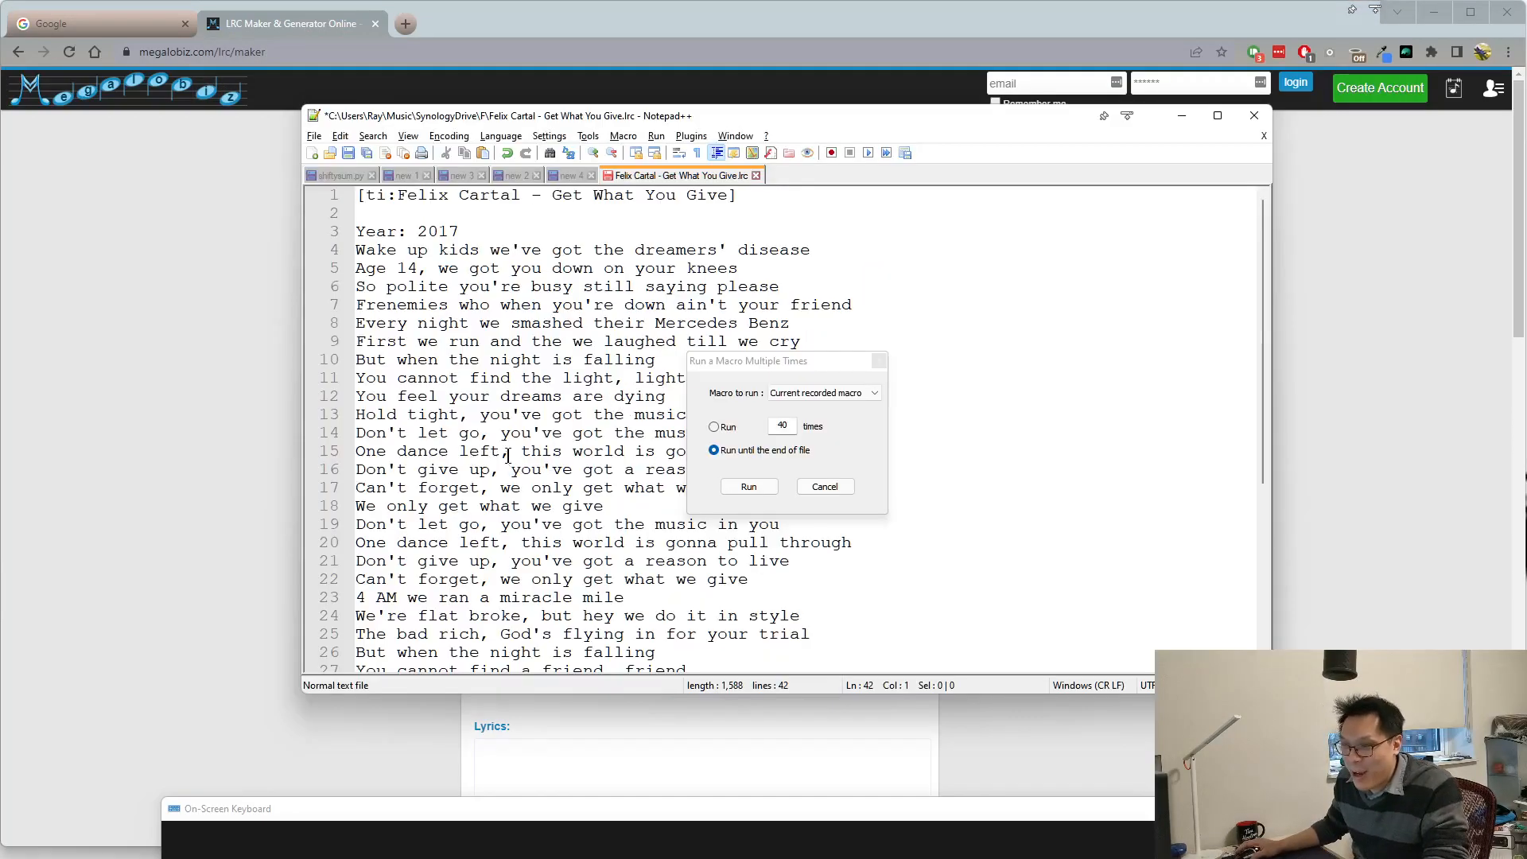
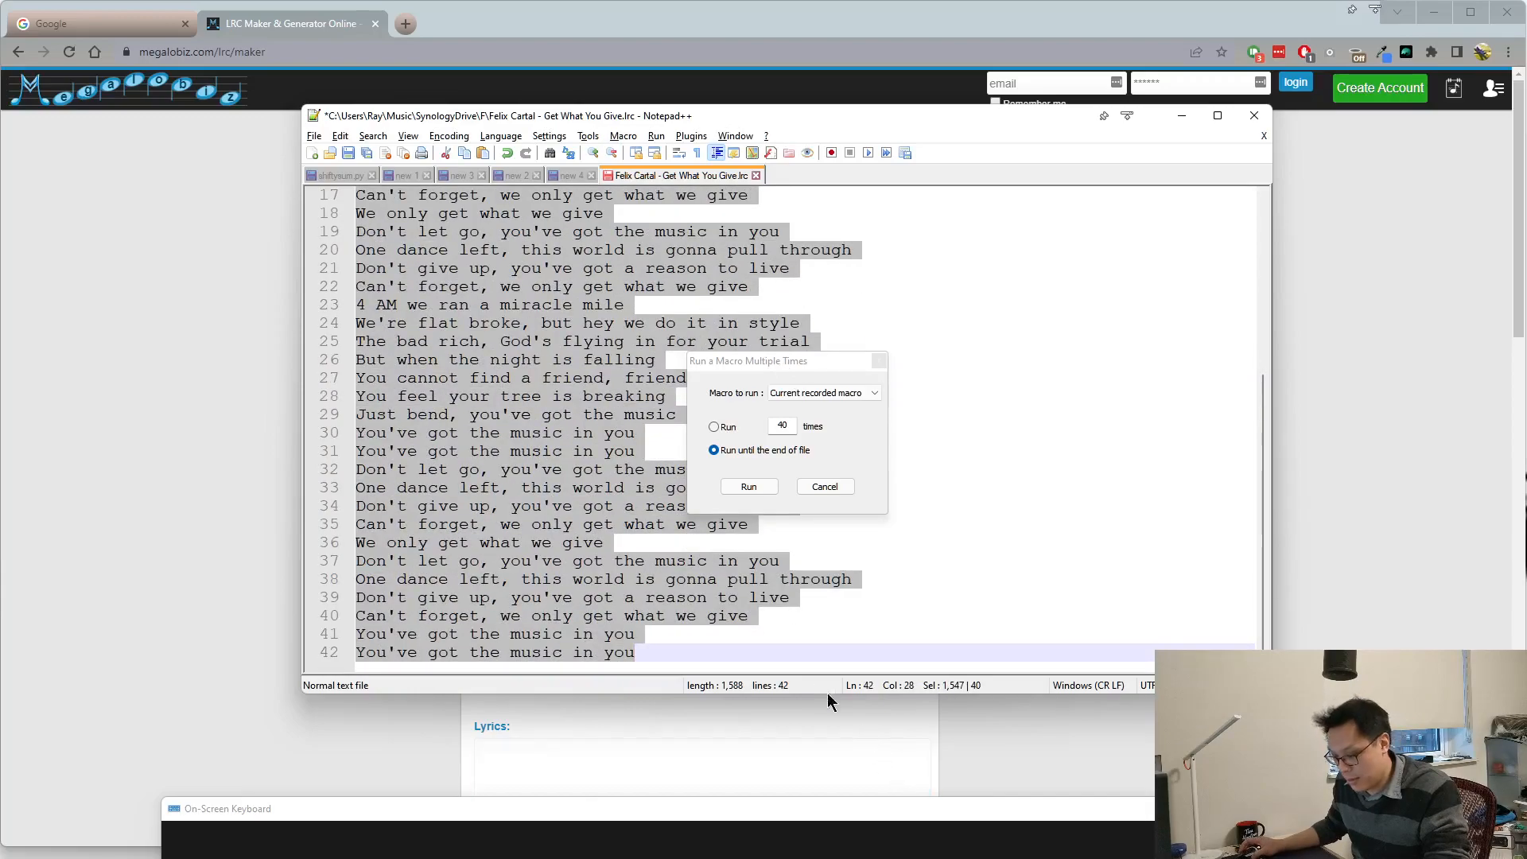
Switch to the LRC Maker page in the browser and paste the copied timestamp-free lyrics into the Lyrics box.
{"action": "left_click", "coordinate": [222, 511]}
{"action": "scroll", "coordinate": [628, 637], "scroll_direction": "down", "scroll_amount": 3}
{"action": "left_click", "coordinate": [643, 567]}
{"action": "key", "text": "ctrl+v"}
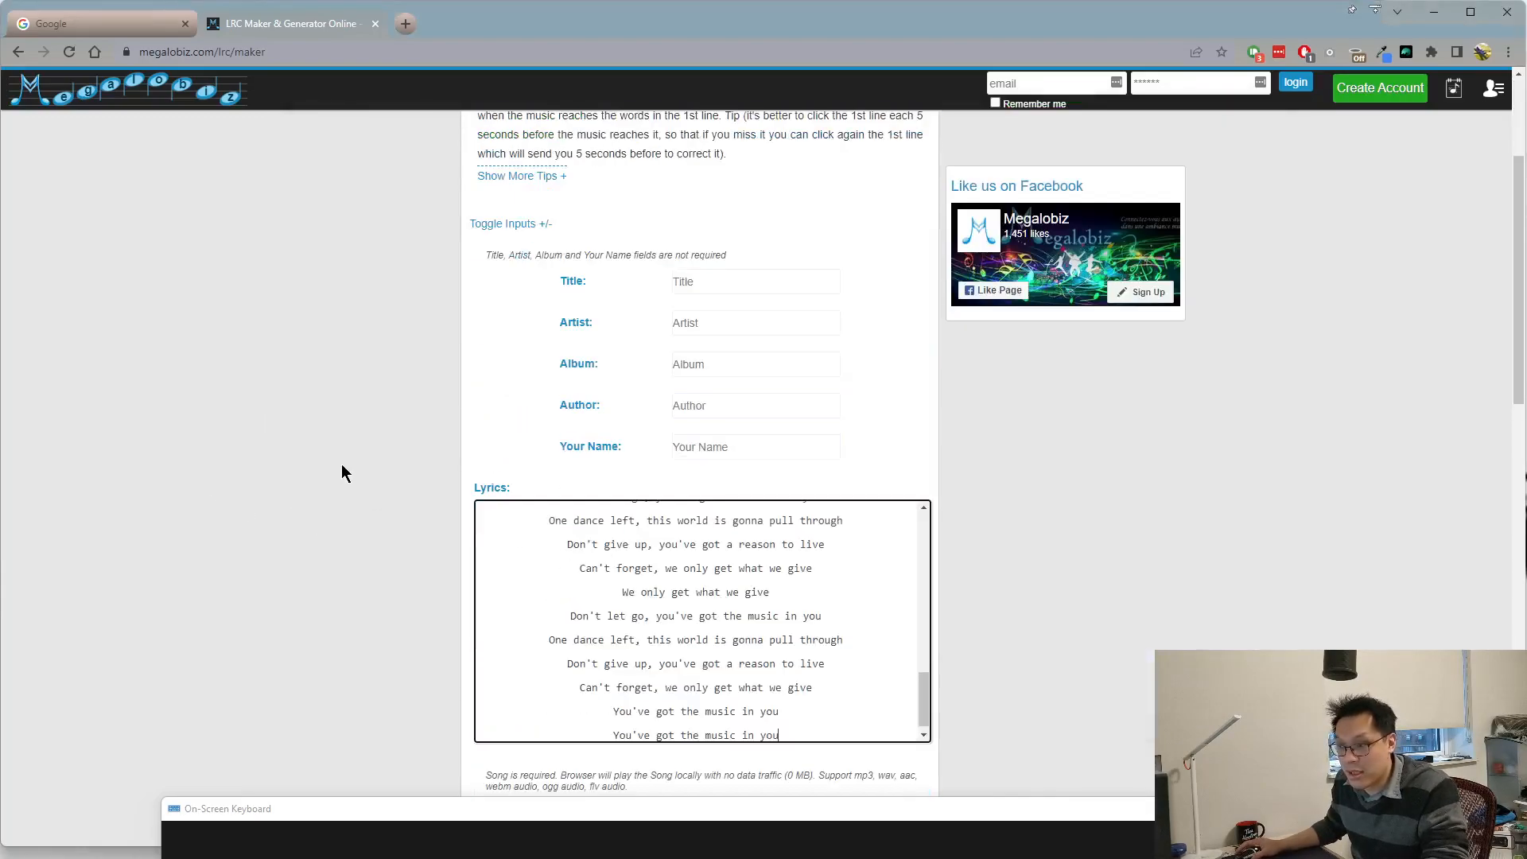
Choose Felix Cartal - Get What You Give.mp3 from the Music folder as the song and start the LRC maker.
{"action": "scroll", "coordinate": [341, 465], "scroll_direction": "down", "scroll_amount": 4}
{"action": "left_click", "coordinate": [802, 493]}
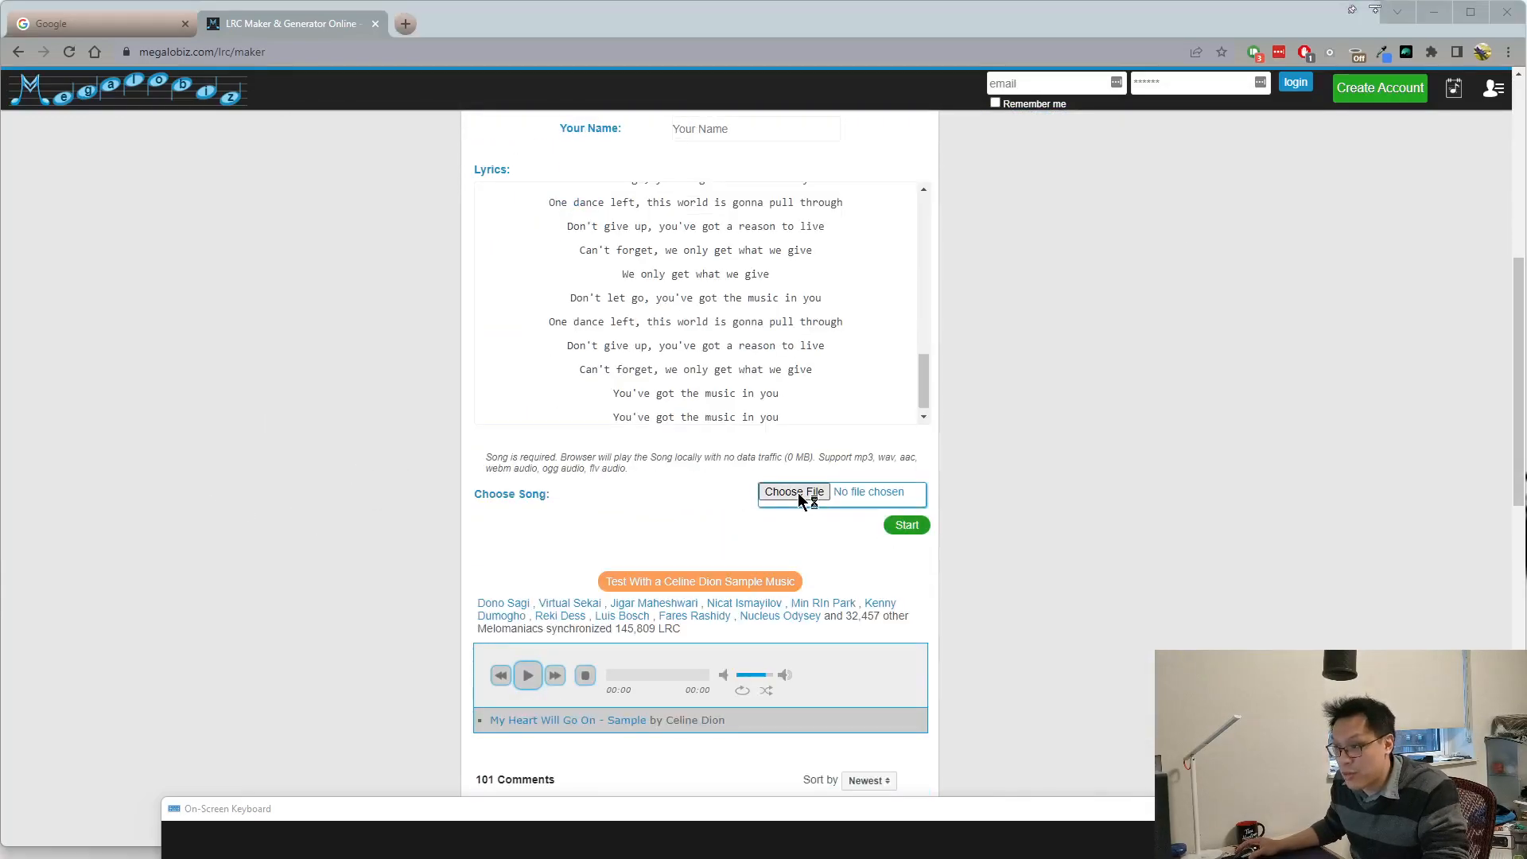
{"action": "left_click", "coordinate": [222, 175]}
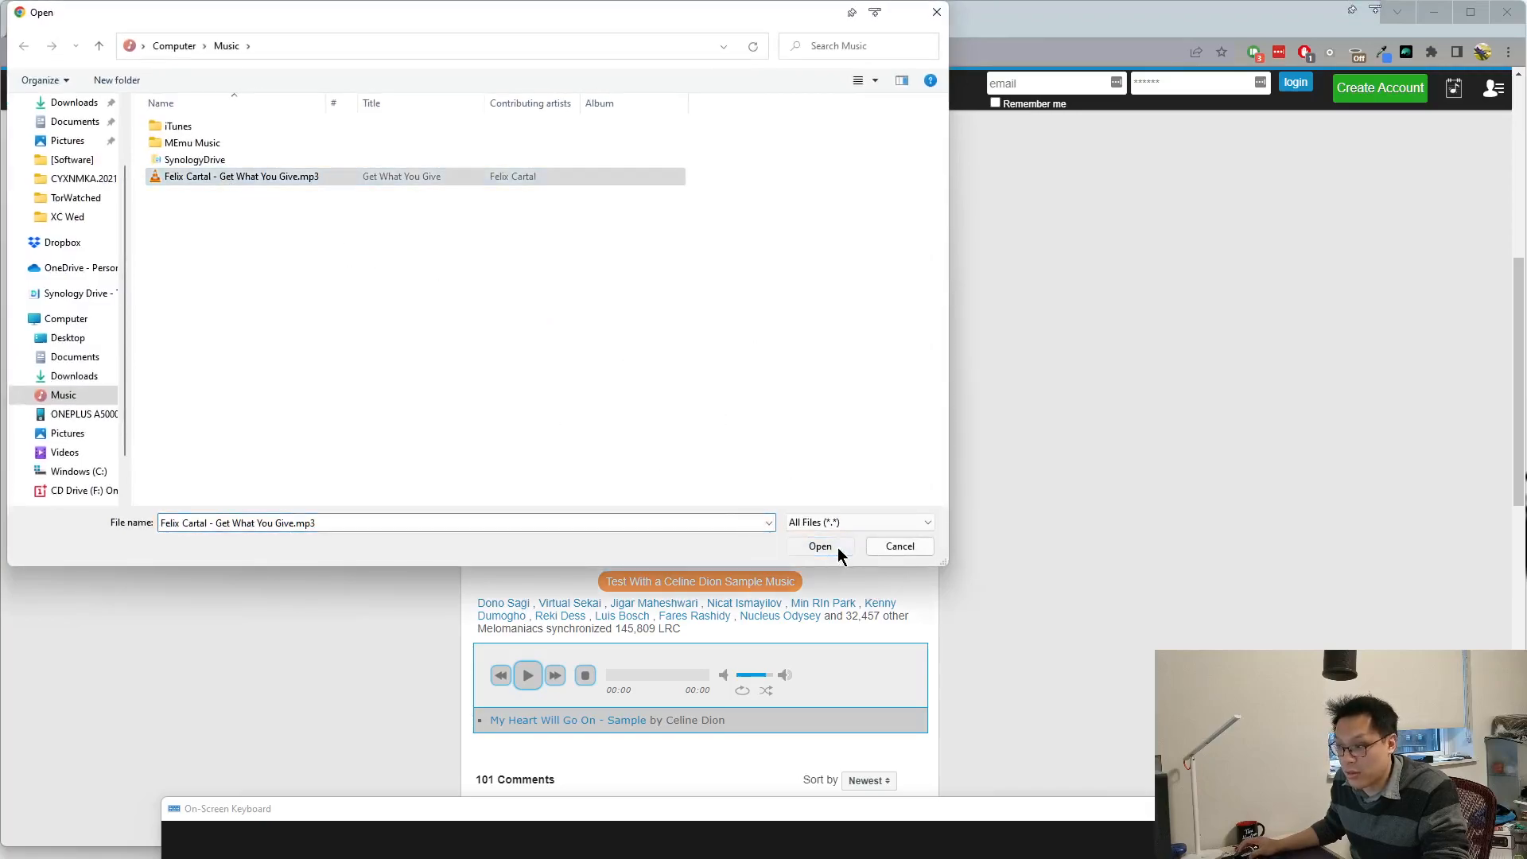
{"action": "left_click", "coordinate": [820, 545]}
{"action": "left_click", "coordinate": [902, 442]}
{"action": "scroll", "coordinate": [429, 403], "scroll_direction": "up", "scroll_amount": 8}
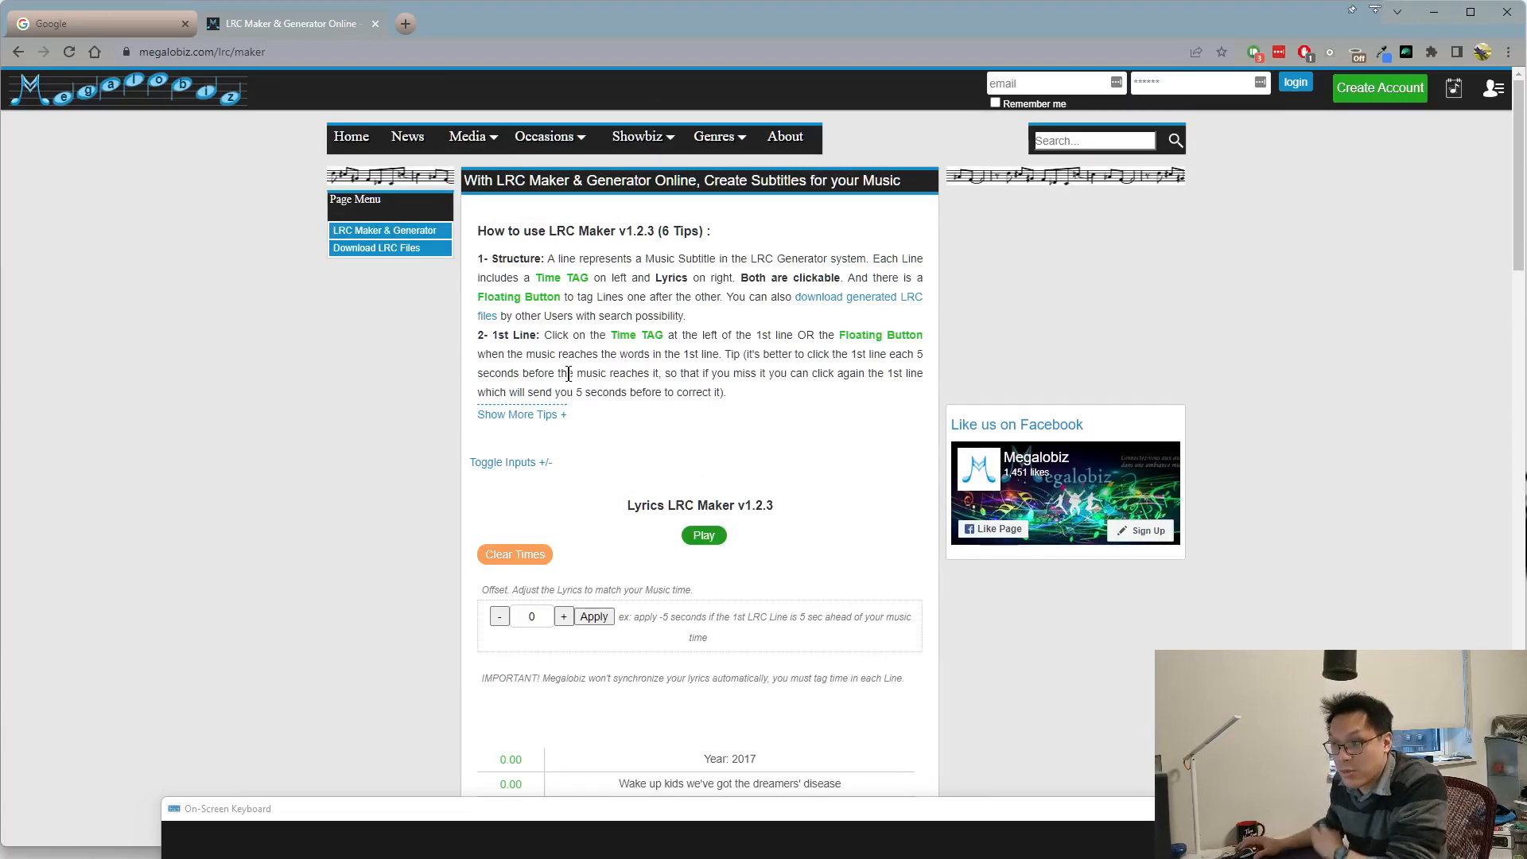
Examine the playback control, the offset setting and the time tags beside the lyric lines.
{"action": "scroll", "coordinate": [650, 324], "scroll_direction": "down", "scroll_amount": 2}
{"action": "scroll", "coordinate": [651, 324], "scroll_direction": "down", "scroll_amount": 1}
{"action": "left_click", "coordinate": [704, 296]}
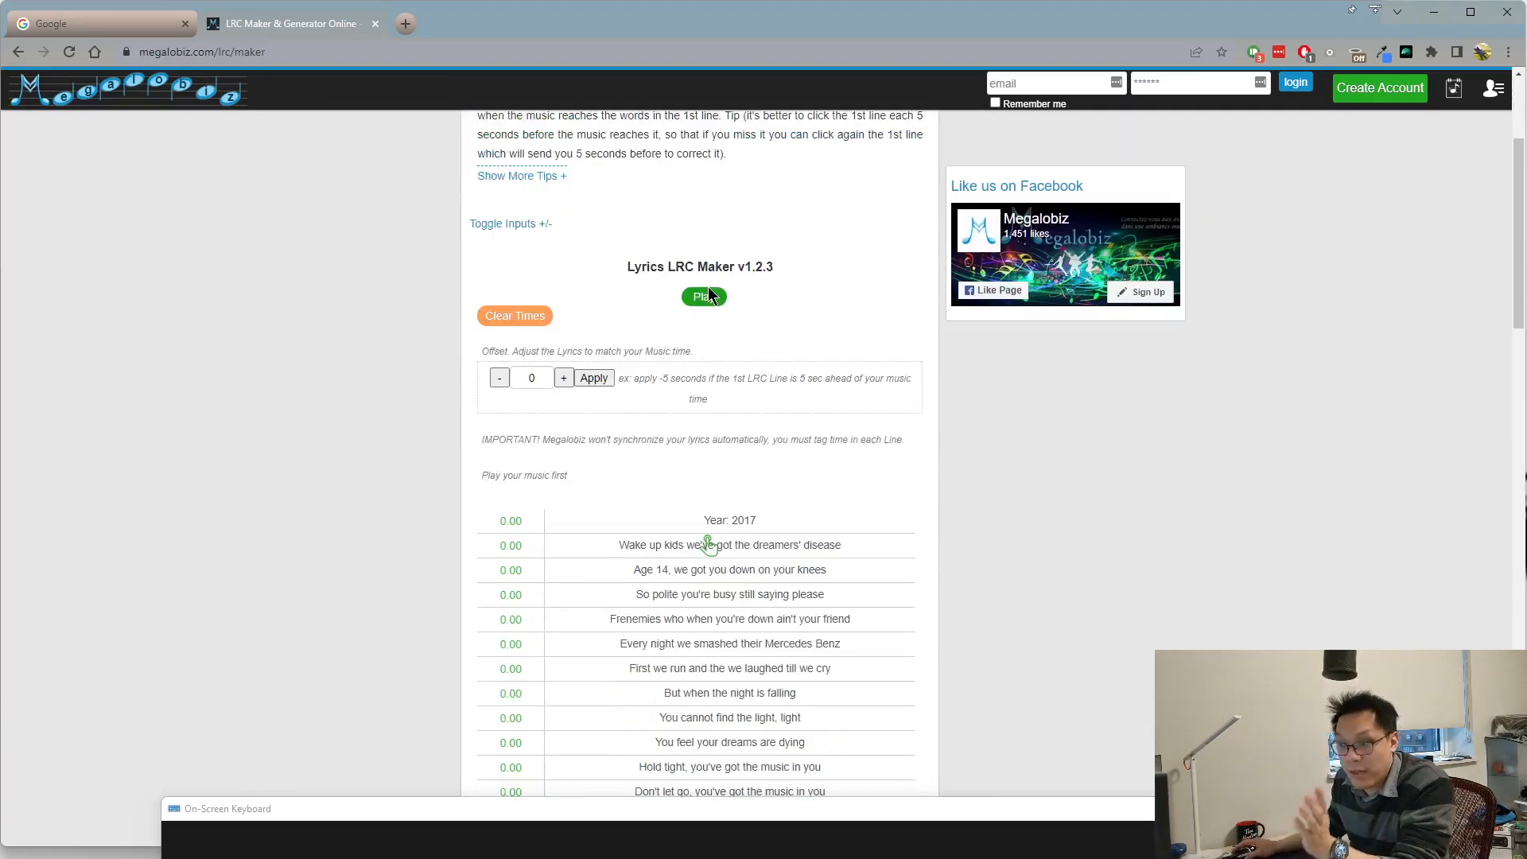
{"action": "scroll", "coordinate": [708, 286], "scroll_direction": "down", "scroll_amount": 3}
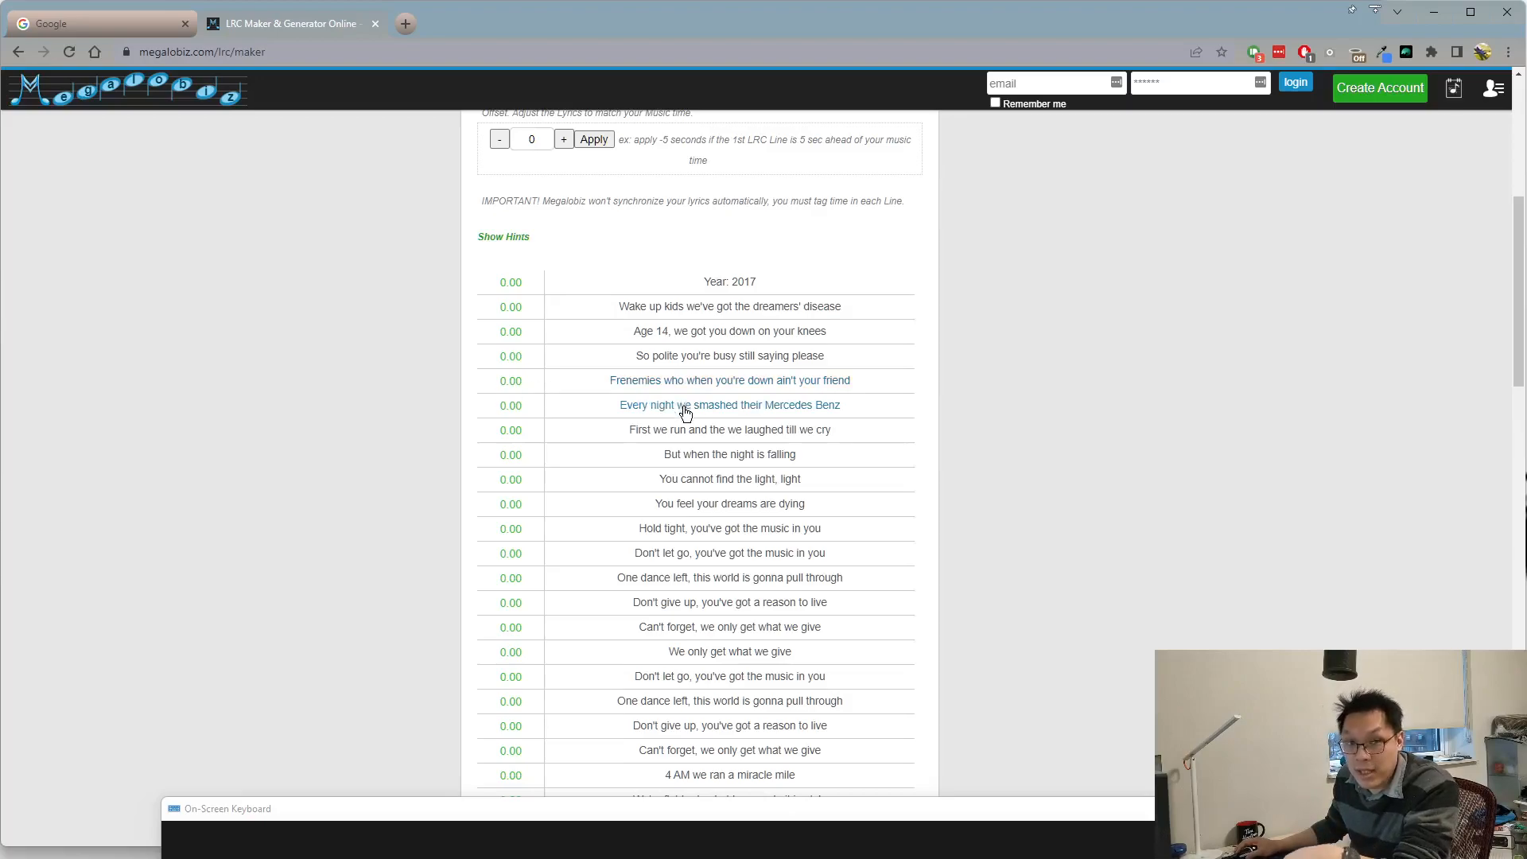
{"action": "scroll", "coordinate": [684, 410], "scroll_direction": "up", "scroll_amount": 2}
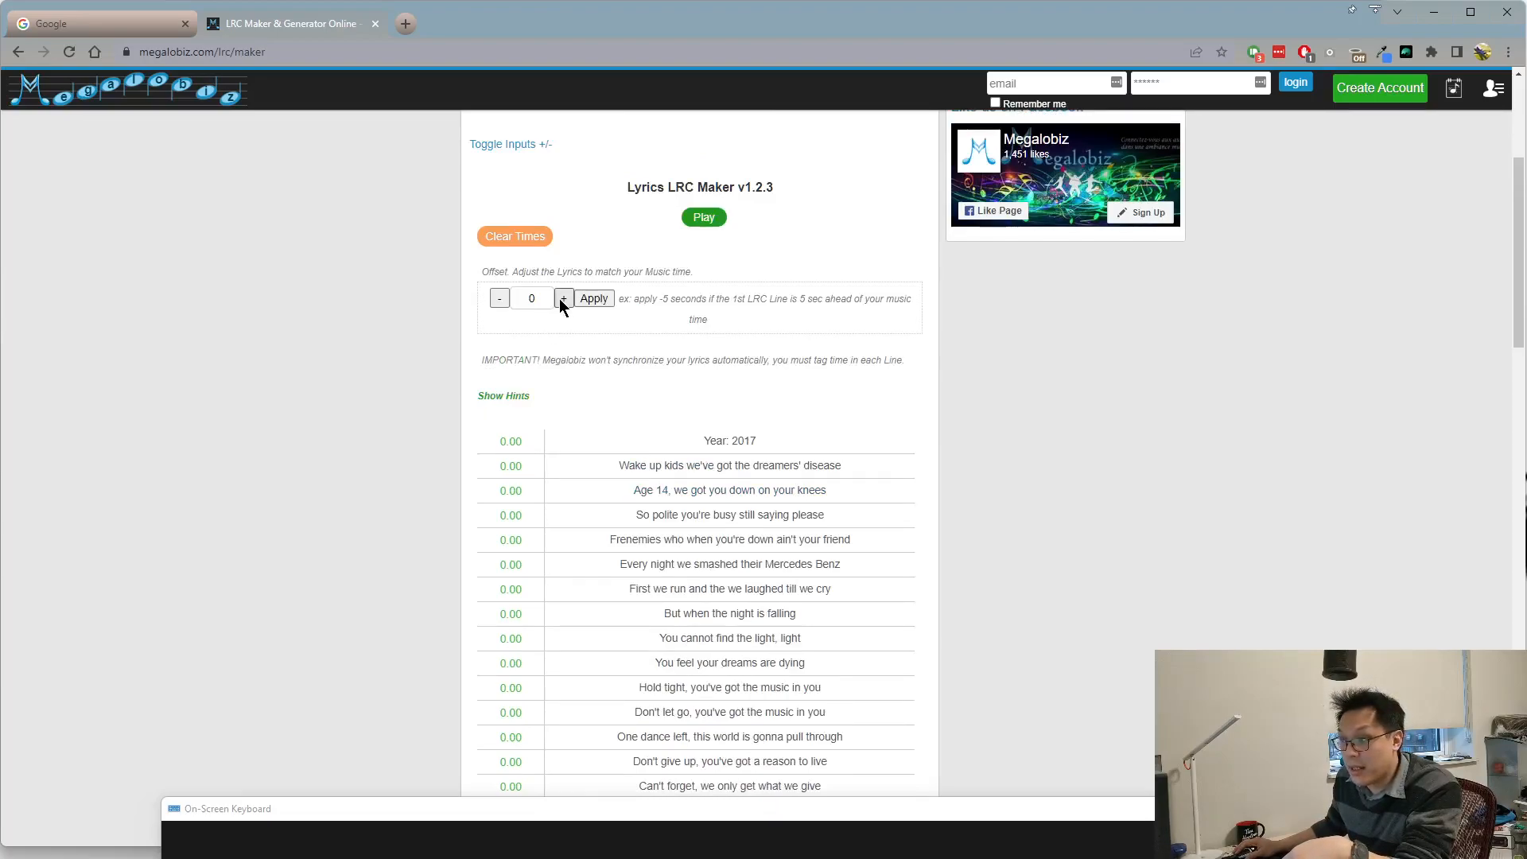
{"action": "left_click", "coordinate": [537, 300]}
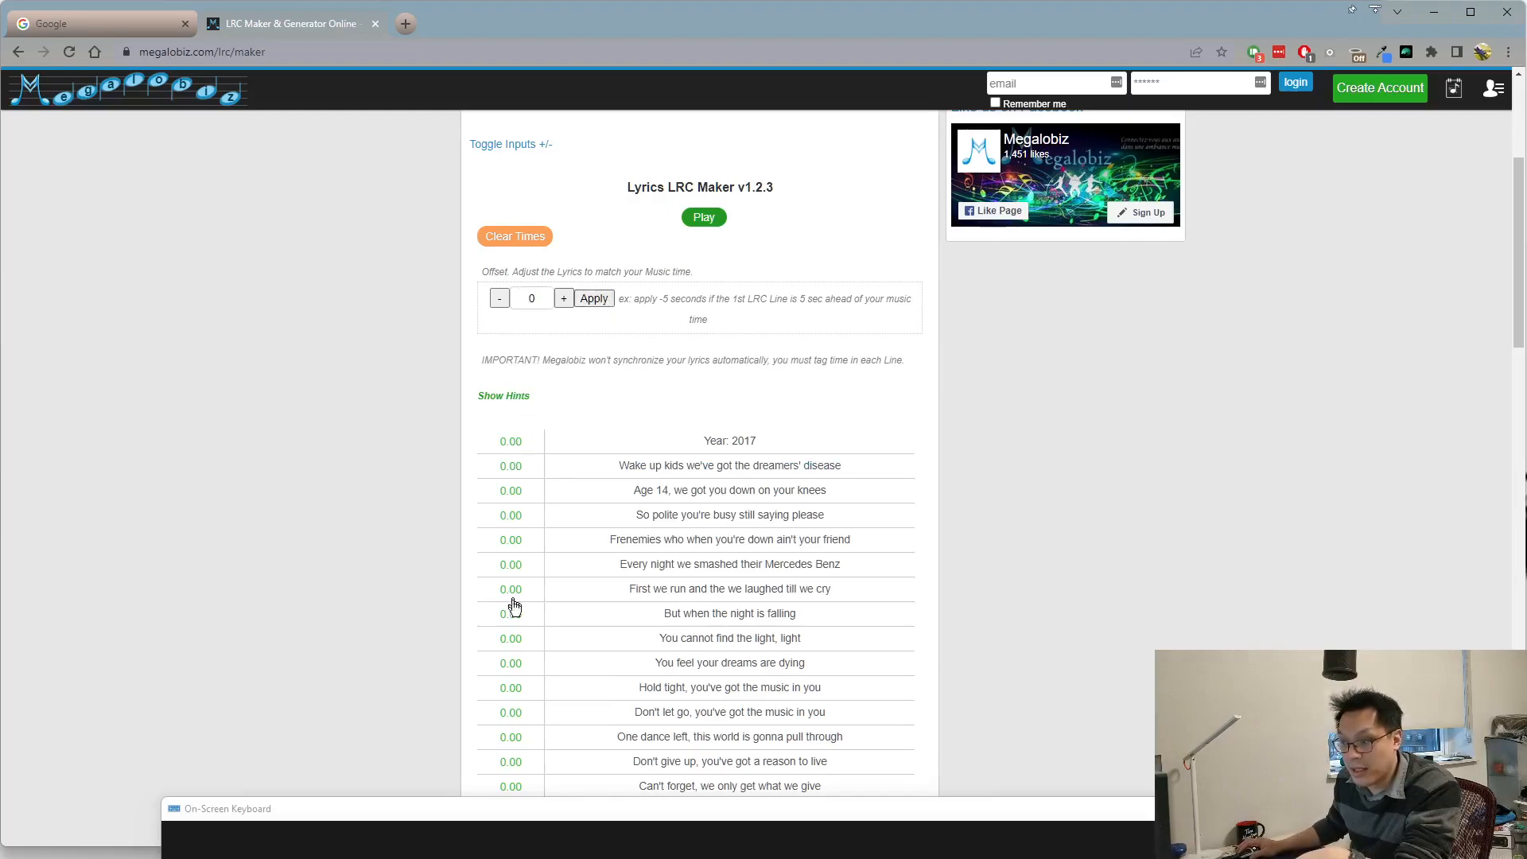
{"action": "scroll", "coordinate": [514, 590], "scroll_direction": "down", "scroll_amount": 3}
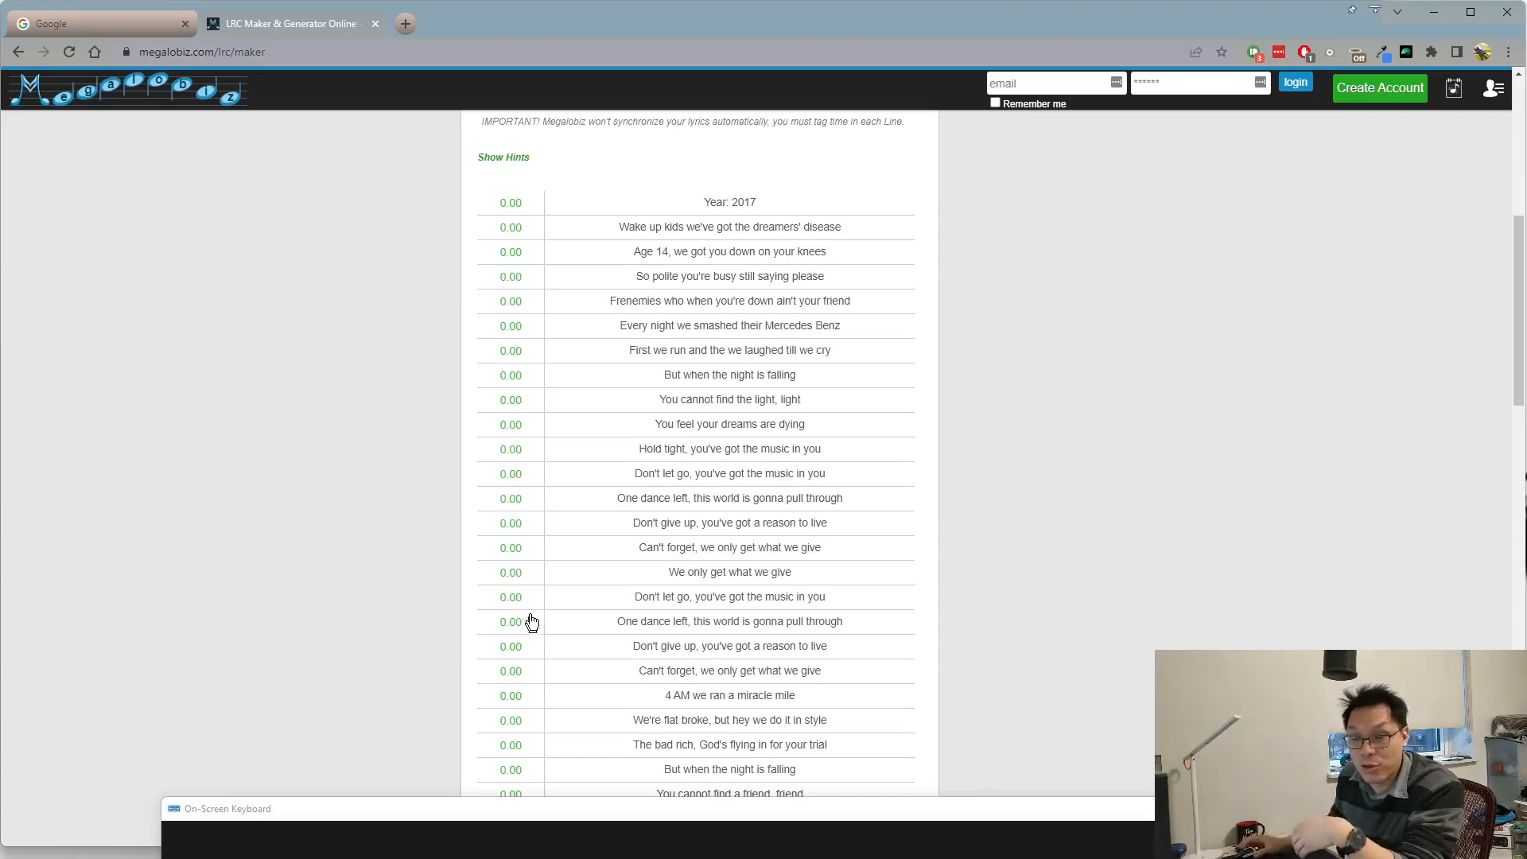
{"action": "scroll", "coordinate": [528, 624], "scroll_direction": "up", "scroll_amount": 6}
{"action": "scroll", "coordinate": [504, 535], "scroll_direction": "down", "scroll_amount": 3}
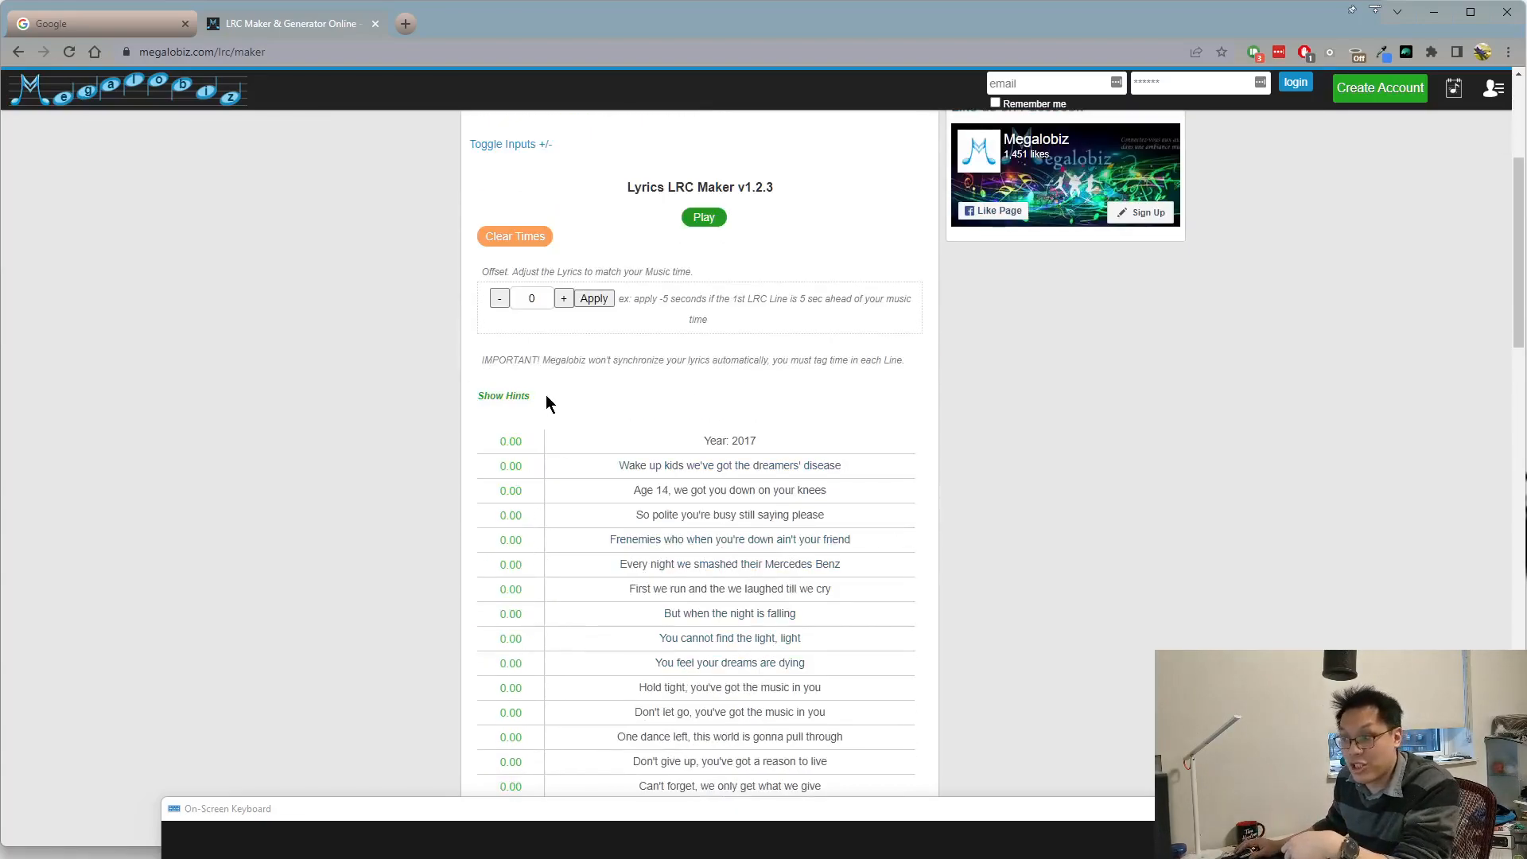
{"action": "left_click", "coordinate": [591, 299]}
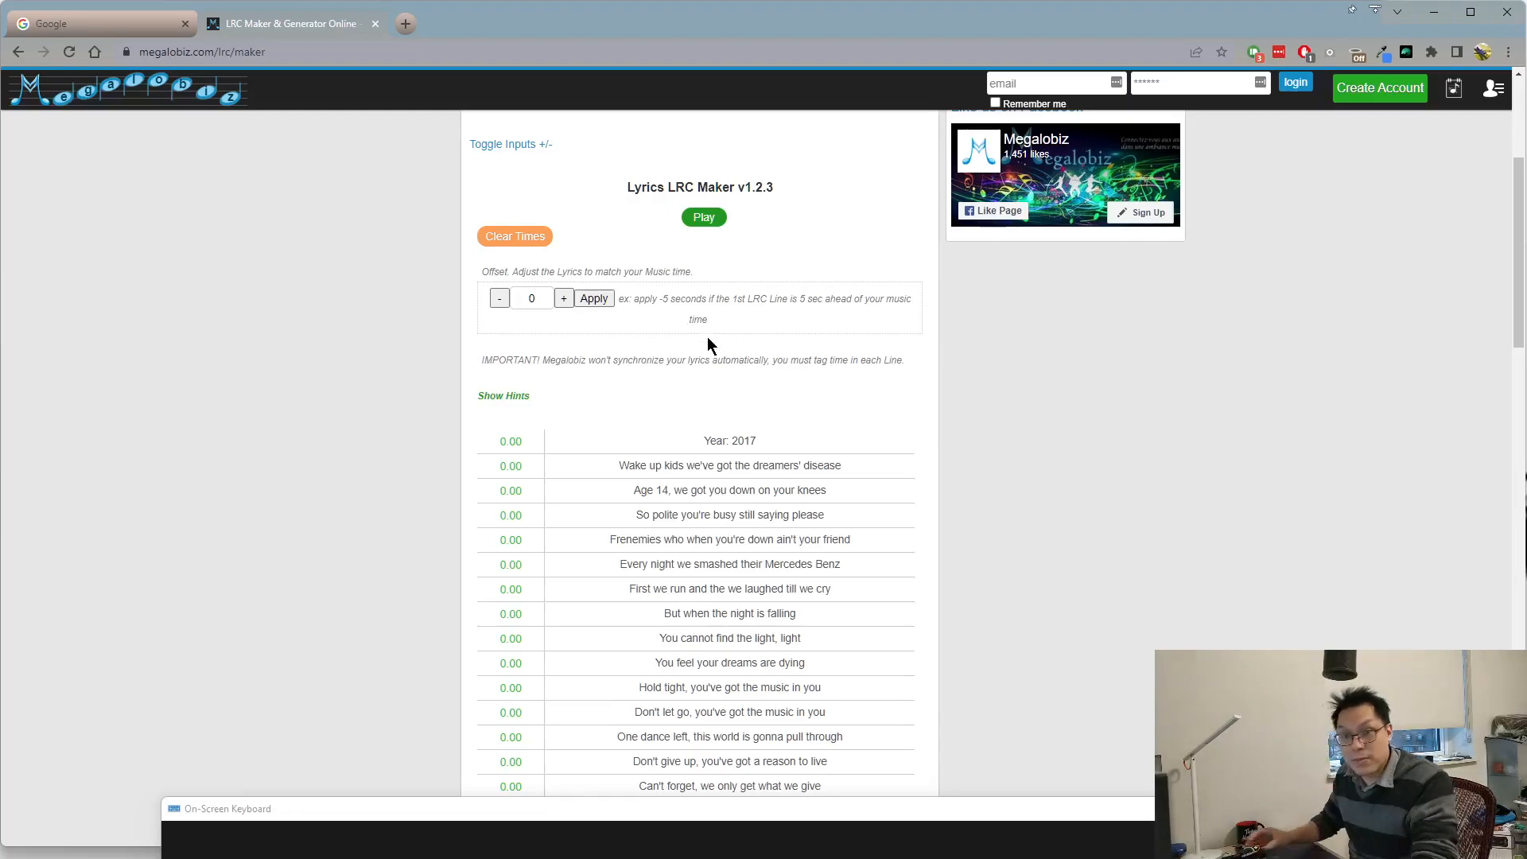
Switch to Notepad++ and undo the edits to the LRC file until its original timestamps and blank lines are restored.
{"action": "key", "text": "alt+Tab"}
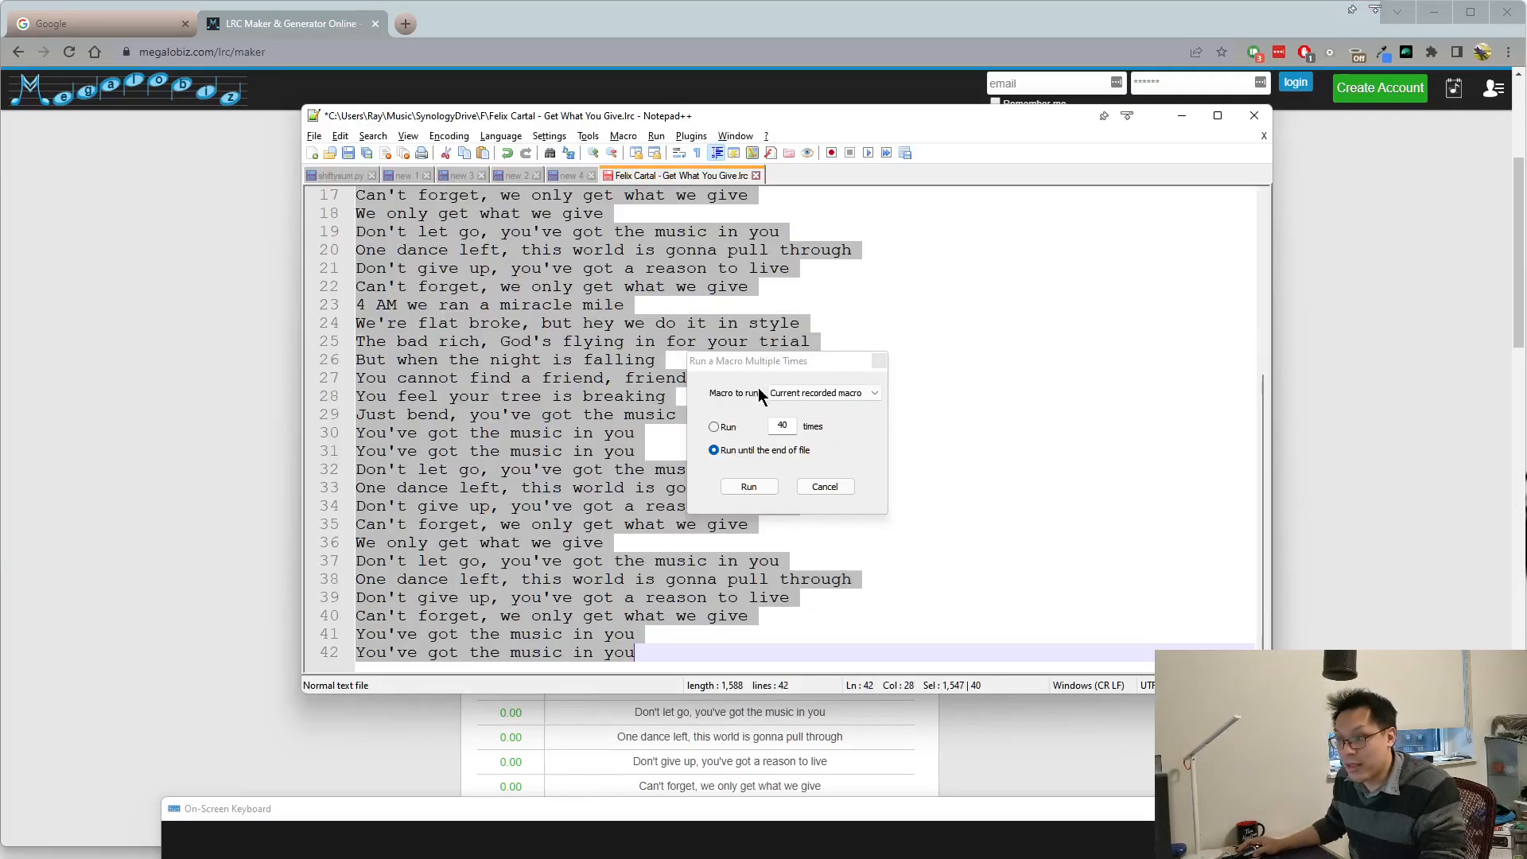
{"action": "left_click", "coordinate": [520, 342]}
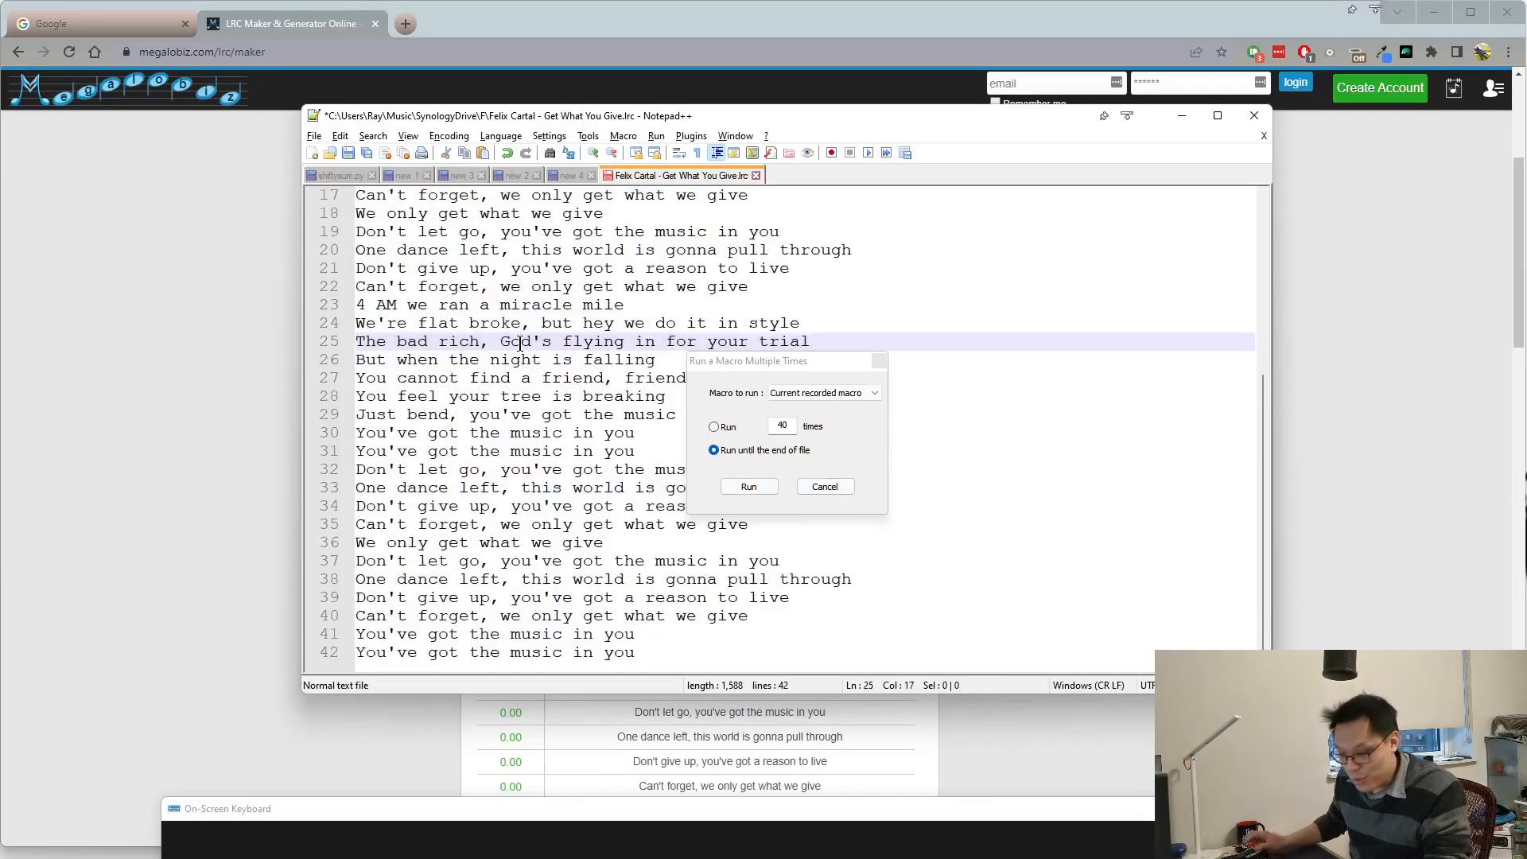
{"action": "key", "text": "ctrl+z"}
{"action": "key", "text": "ctrl+z"}
{"action": "key", "text": "ctrl+z"}
{"action": "key", "text": "ctrl+z"}
{"action": "key", "text": "ctrl+z"}
{"action": "key", "text": "ctrl+z"}
{"action": "key", "text": "ctrl+z"}
{"action": "key", "text": "ctrl+z"}
{"action": "key", "text": "ctrl+z"}
{"action": "key", "text": "ctrl+z"}
{"action": "key", "text": "ctrl+z"}
{"action": "key", "text": "ctrl+z"}
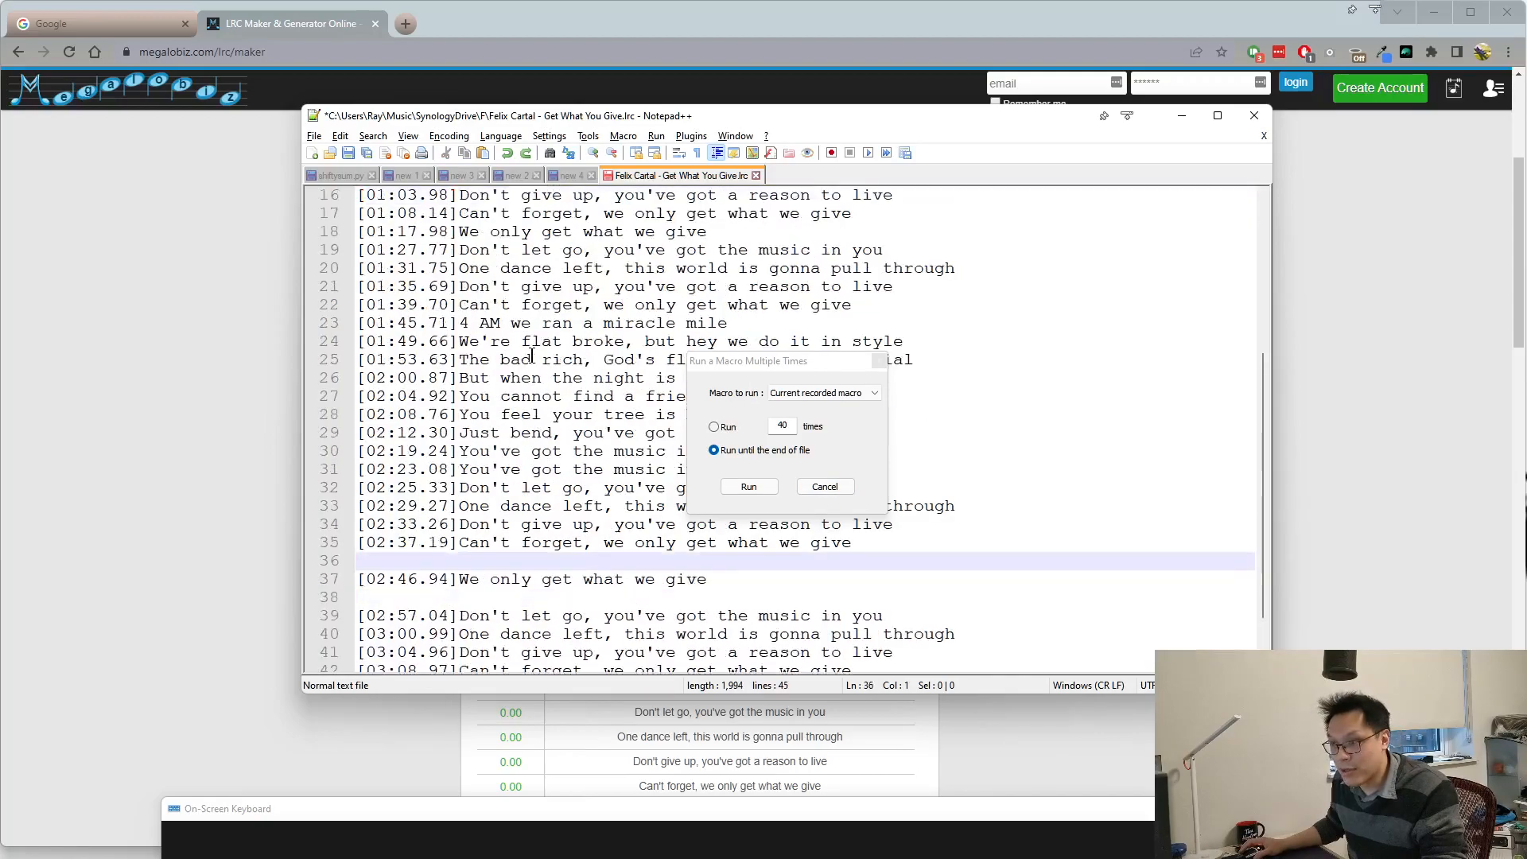
{"action": "left_click", "coordinate": [482, 372]}
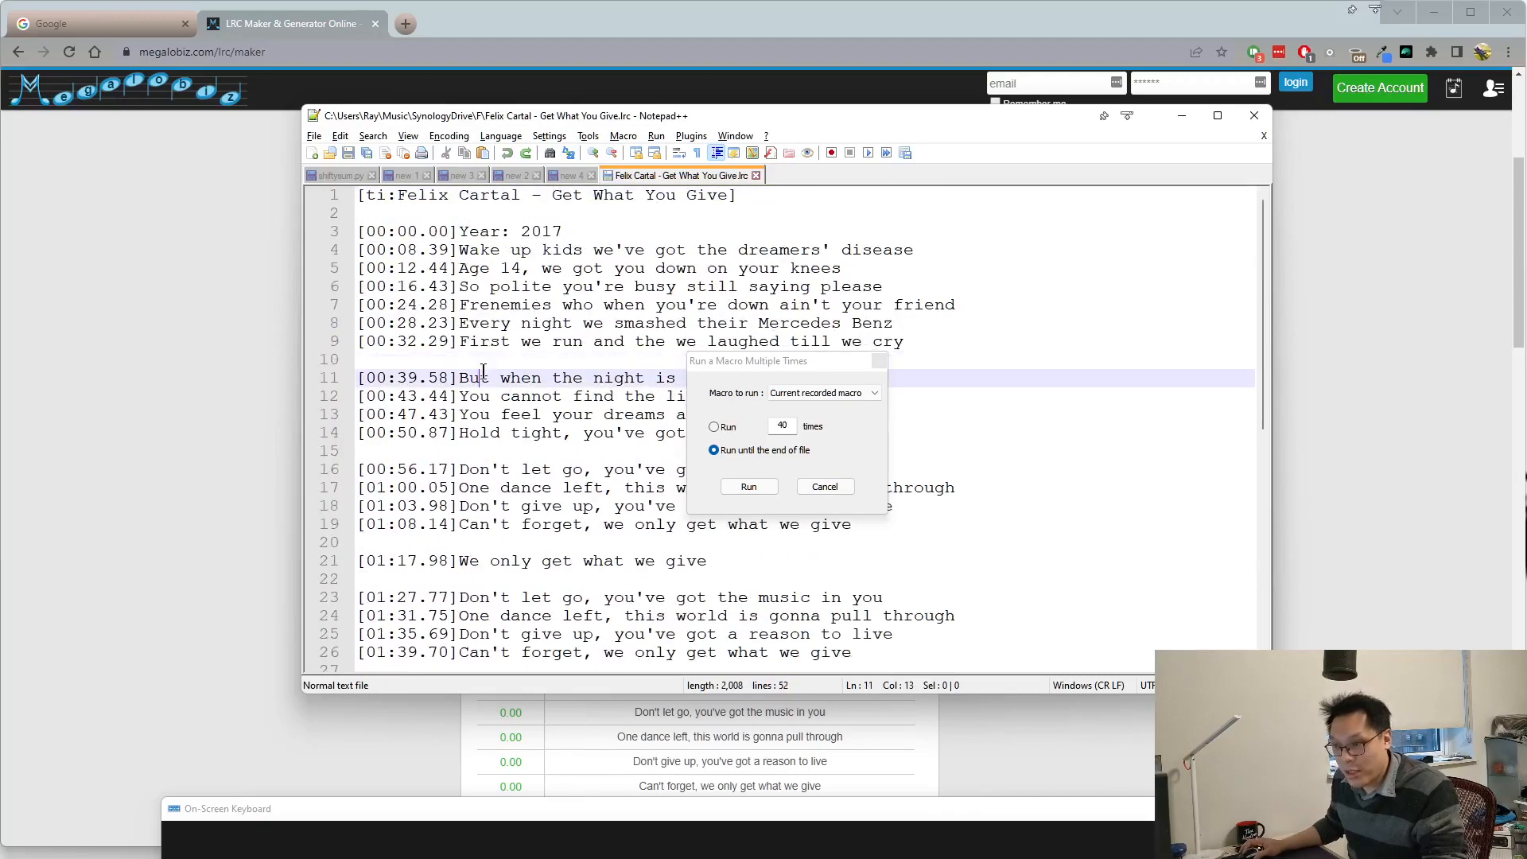
Copy the entire timestamped lyrics file and replace the contents of the Lyrics box on the LRC Maker page with it.
{"action": "key", "text": "ctrl+a"}
{"action": "left_click", "coordinate": [541, 264]}
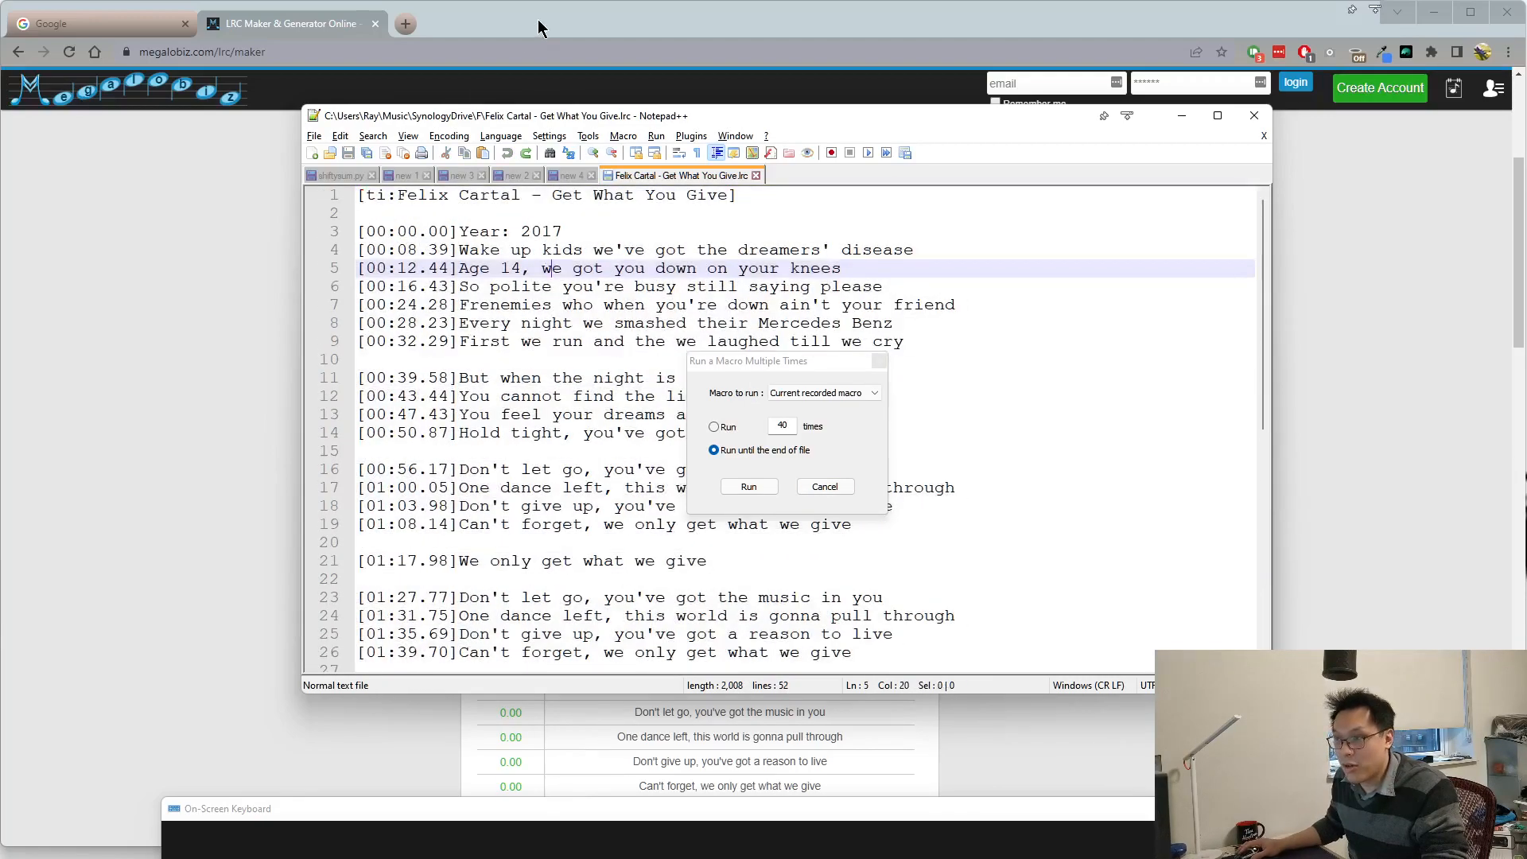
{"action": "left_click", "coordinate": [537, 24]}
{"action": "scroll", "coordinate": [652, 414], "scroll_direction": "up", "scroll_amount": 4}
{"action": "left_click", "coordinate": [525, 462]}
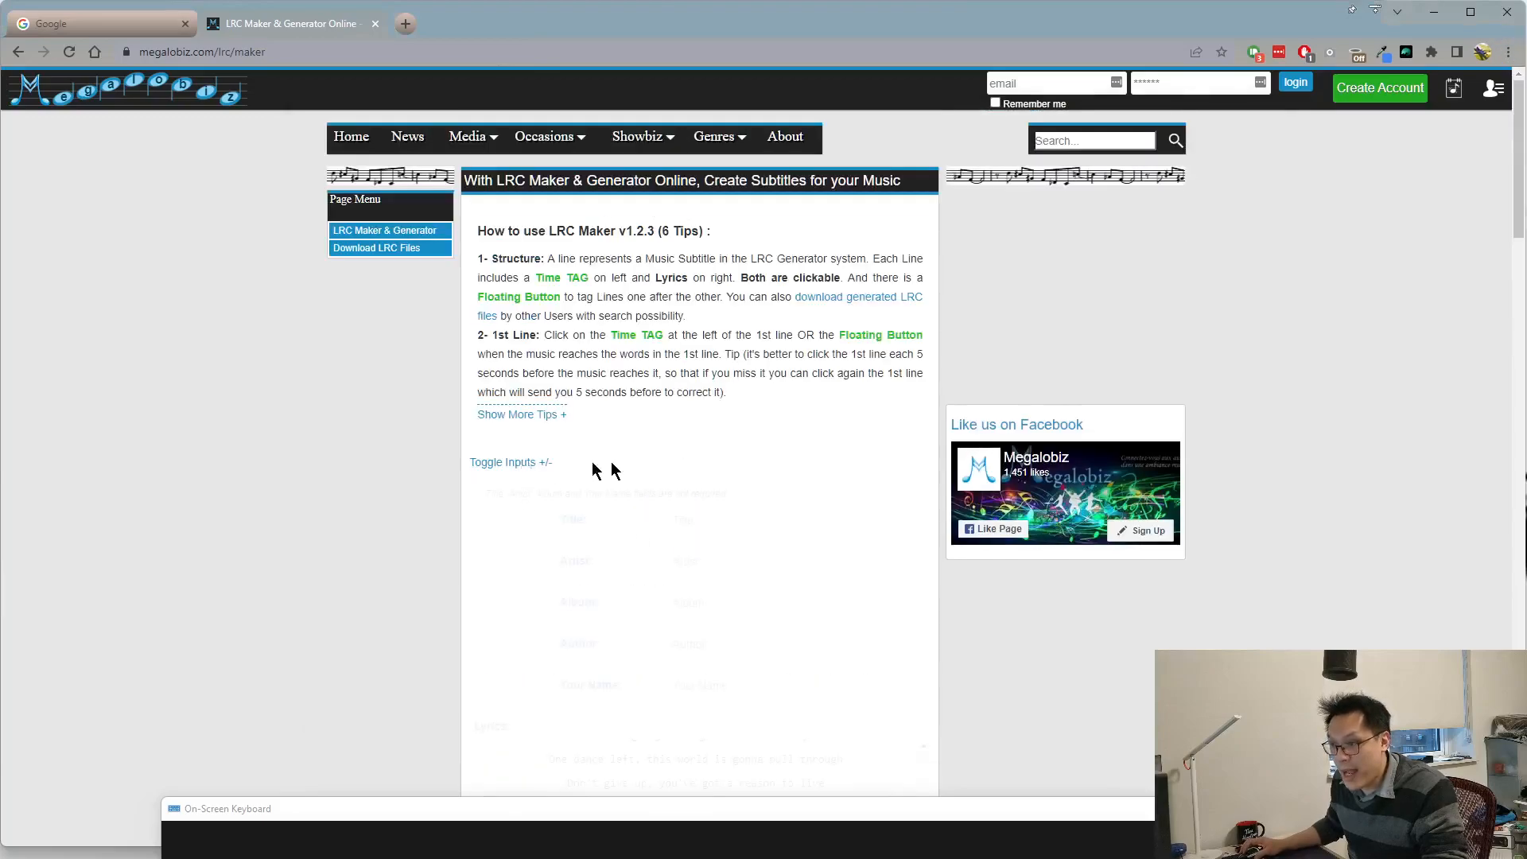
{"action": "scroll", "coordinate": [597, 477], "scroll_direction": "down", "scroll_amount": 5}
{"action": "left_click", "coordinate": [731, 532]}
{"action": "key", "text": "ctrl+a"}
{"action": "key", "text": "Delete"}
{"action": "key", "text": "ctrl+v"}
{"action": "scroll", "coordinate": [716, 453], "scroll_direction": "up", "scroll_amount": 15}
{"action": "scroll", "coordinate": [751, 426], "scroll_direction": "down", "scroll_amount": 5}
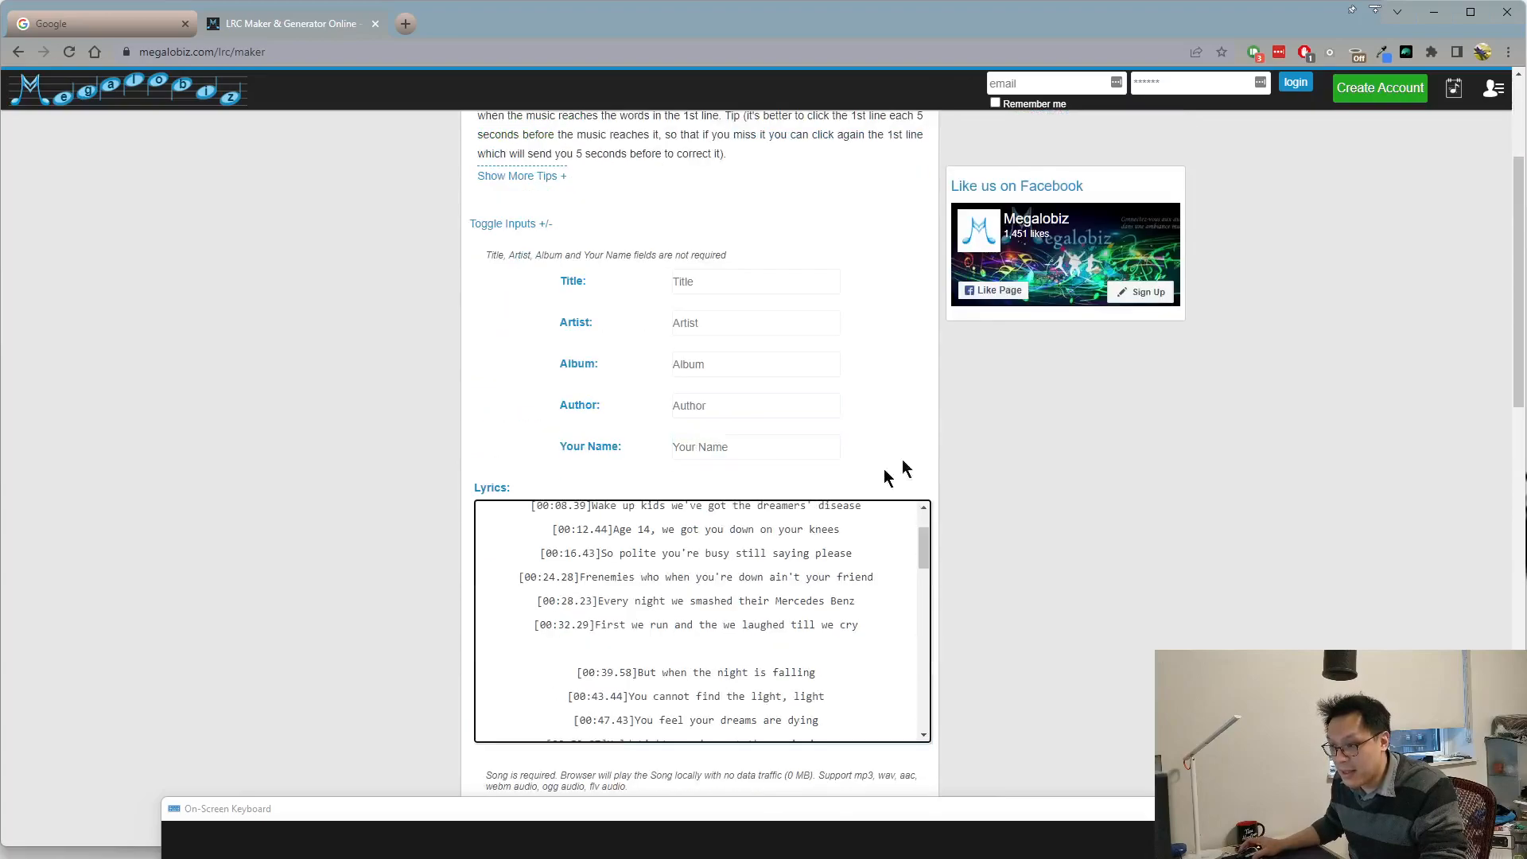
Delete the [ti:Felix Cartal - Get What You Give] line and the blank line below it from the lyrics, and start the LRC maker.
{"action": "scroll", "coordinate": [756, 402], "scroll_direction": "up", "scroll_amount": 1}
{"action": "left_click_drag", "start_coordinate": [729, 385], "coordinate": [533, 331]}
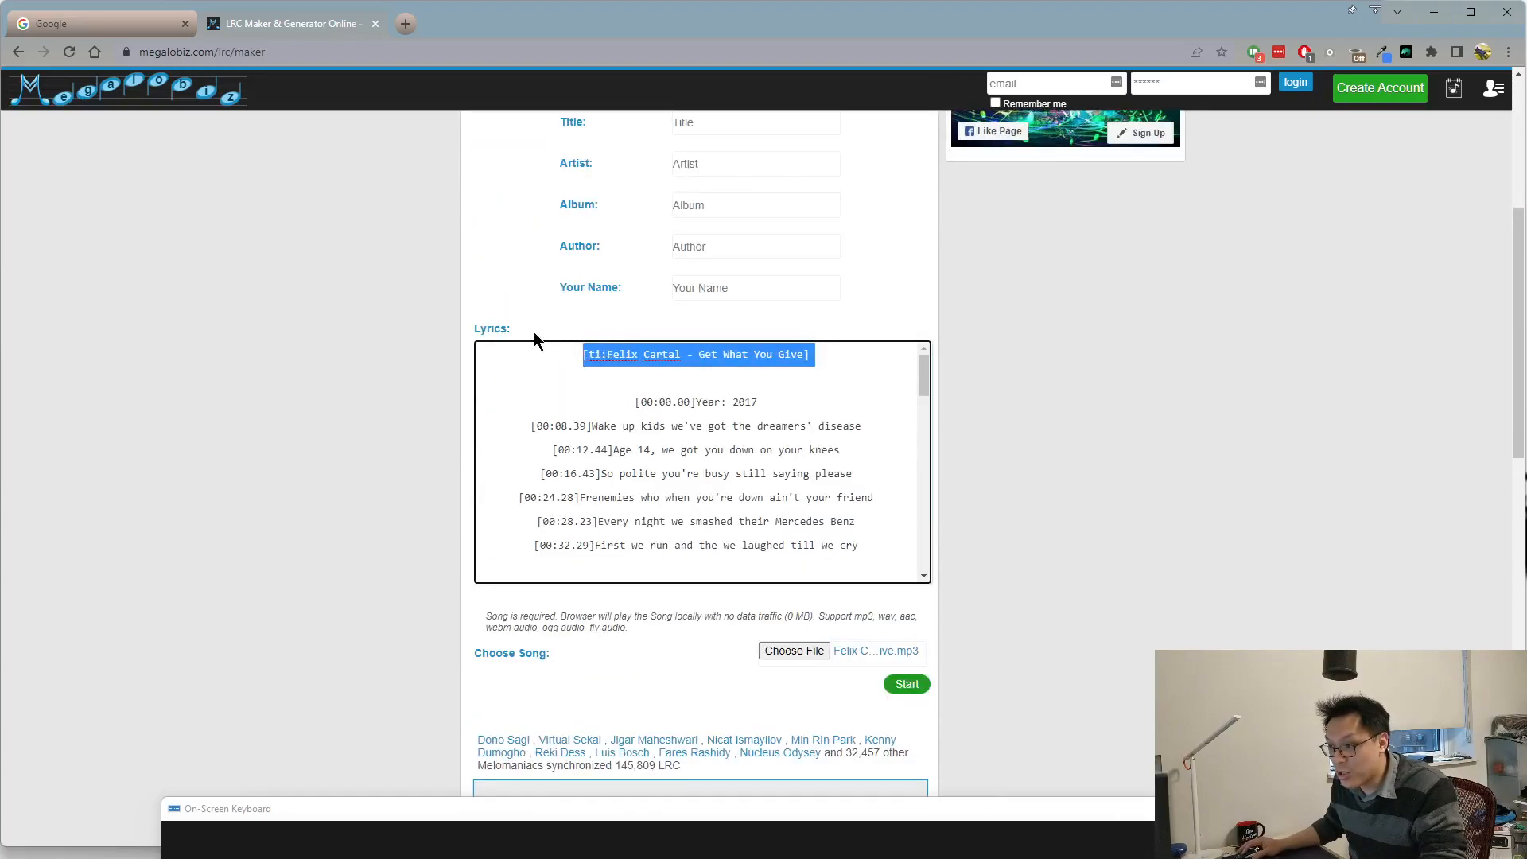
{"action": "key", "text": "Delete"}
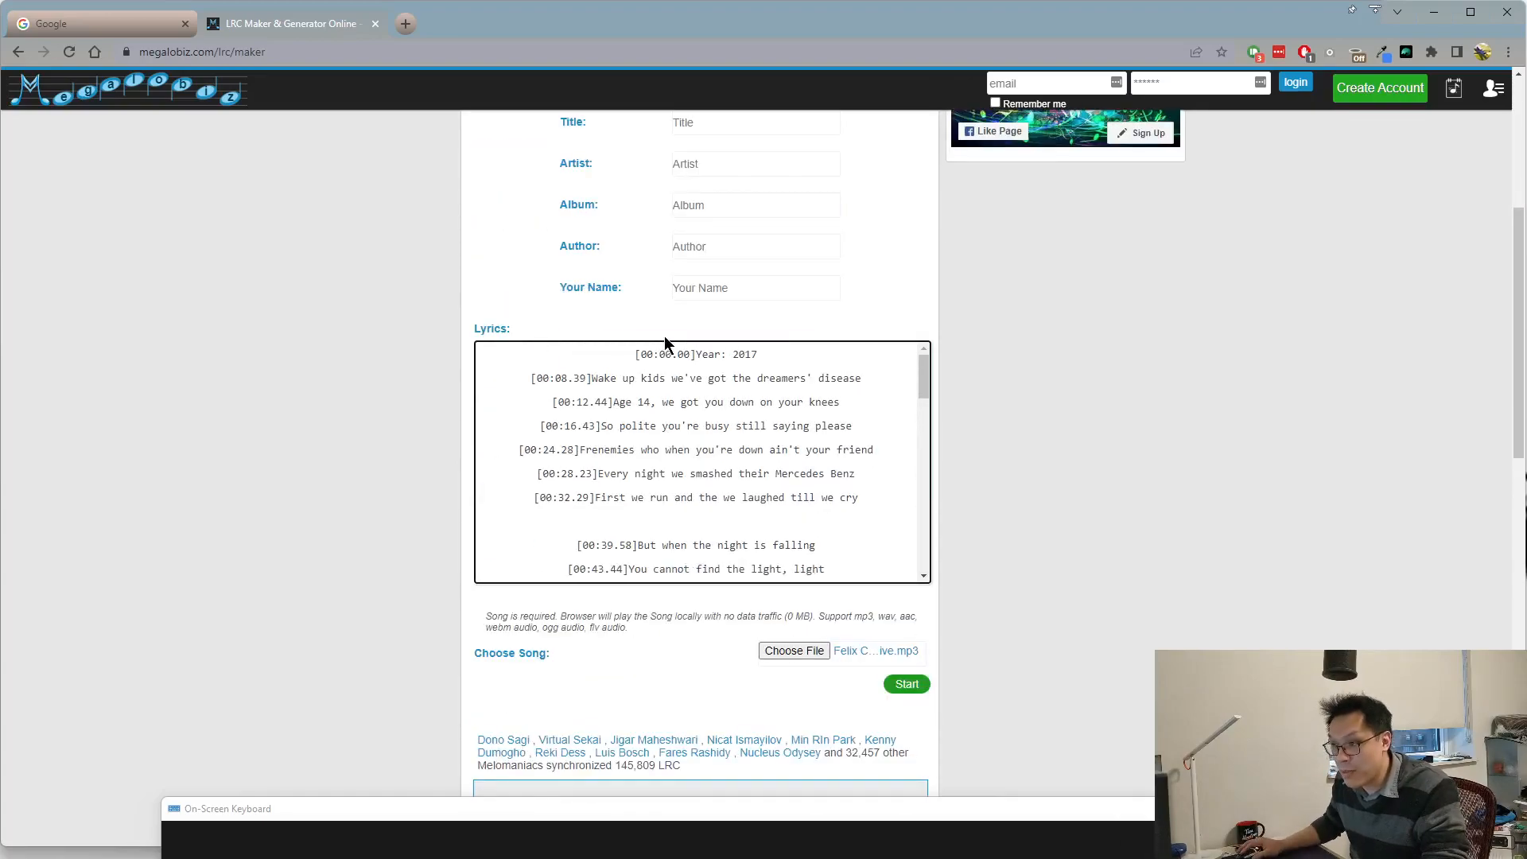
{"action": "left_click", "coordinate": [907, 684]}
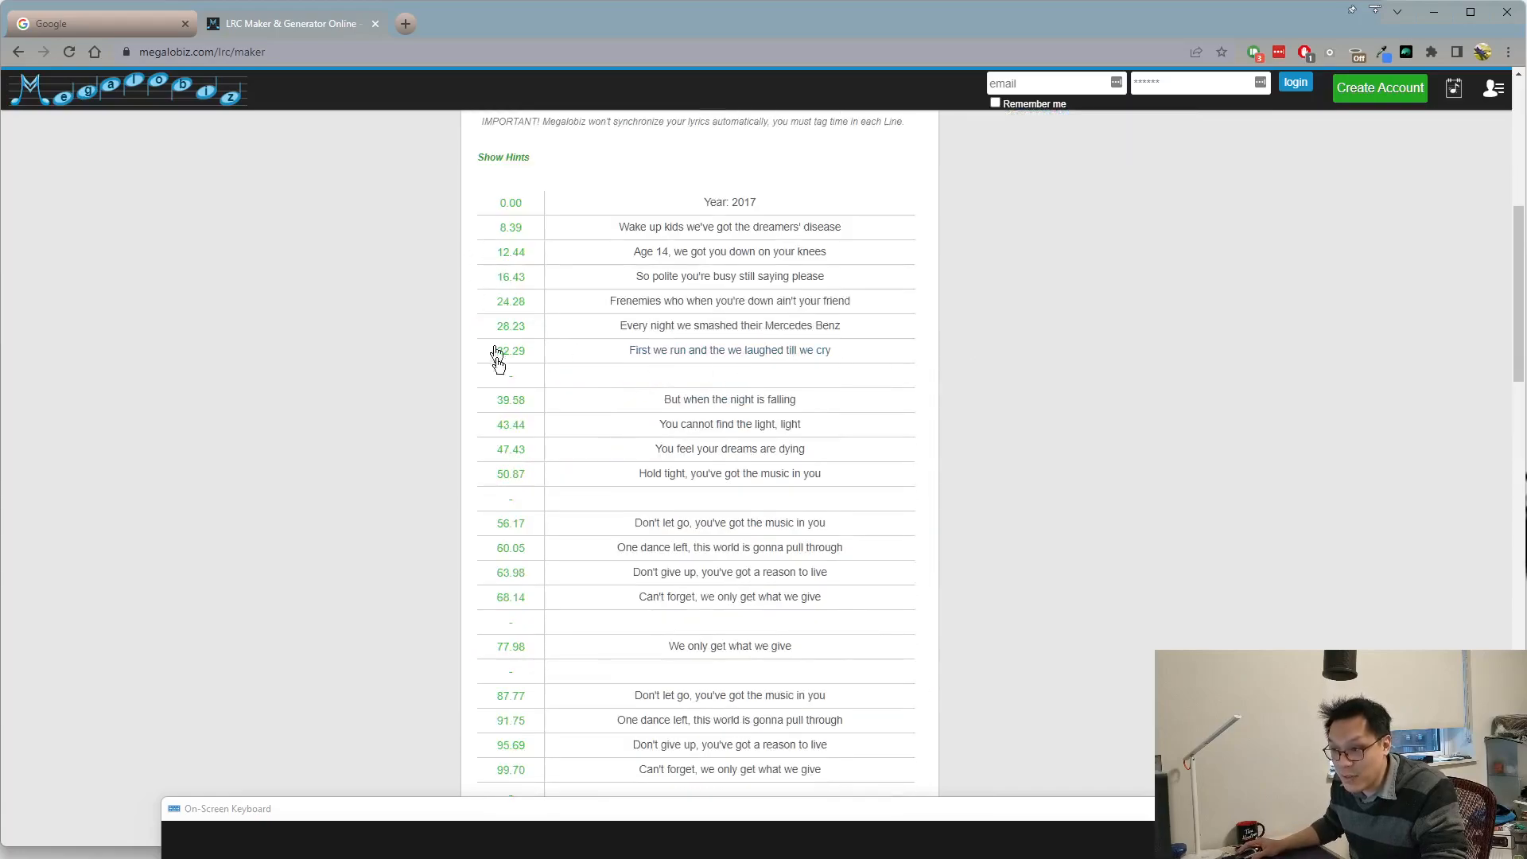
Apply an offset of 0.20 seconds to the lyric time tags.
{"action": "scroll", "coordinate": [544, 498], "scroll_direction": "up", "scroll_amount": 2}
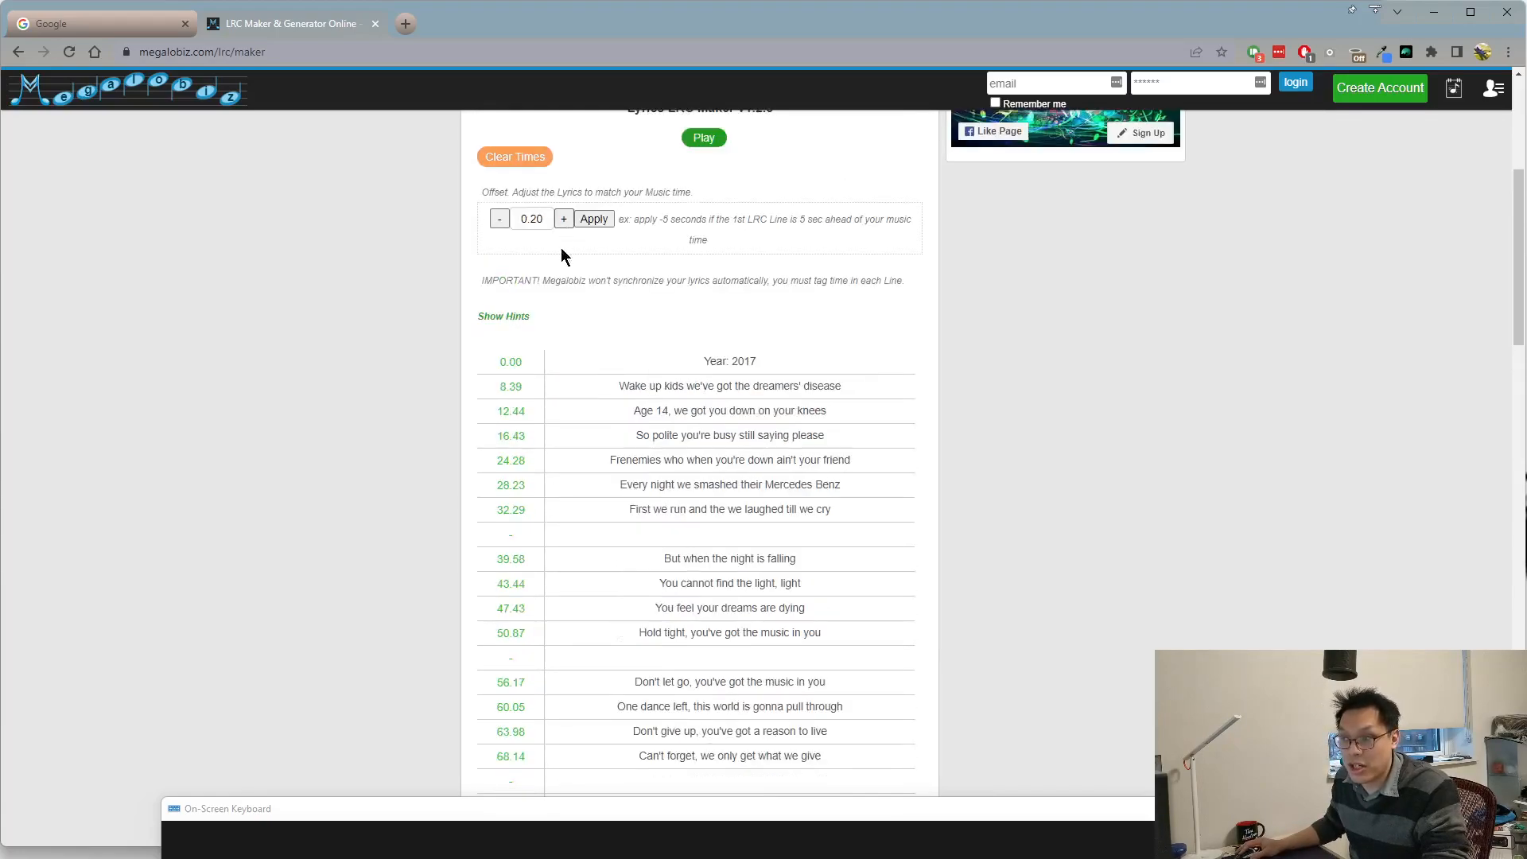
{"action": "left_click", "coordinate": [594, 218]}
{"action": "left_click", "coordinate": [532, 433]}
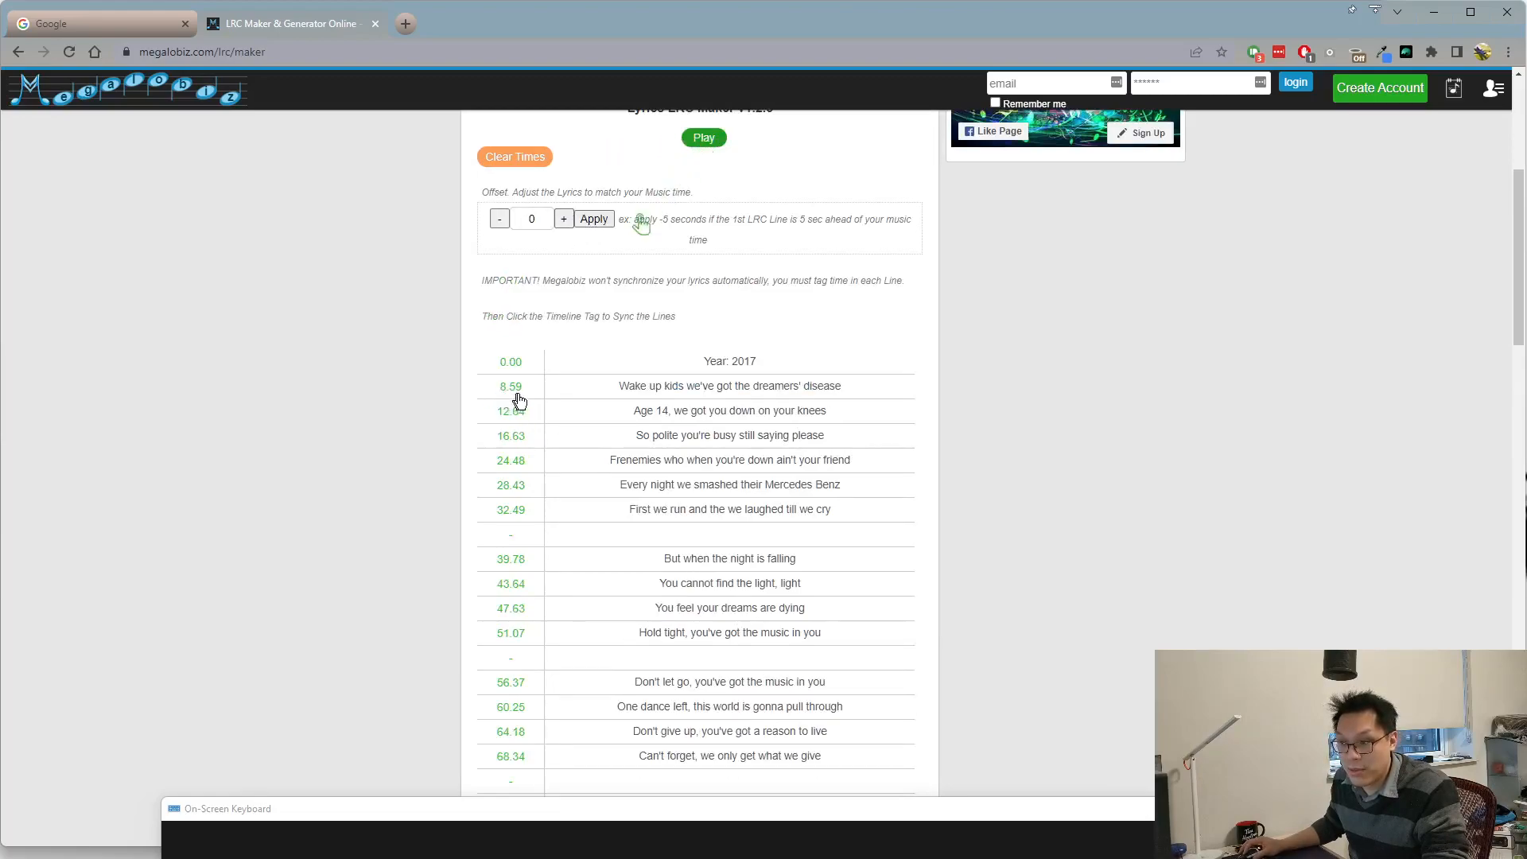
Set the lyrics offset to 1.00 second.
{"action": "left_click", "coordinate": [563, 219]}
{"action": "left_click", "coordinate": [563, 220]}
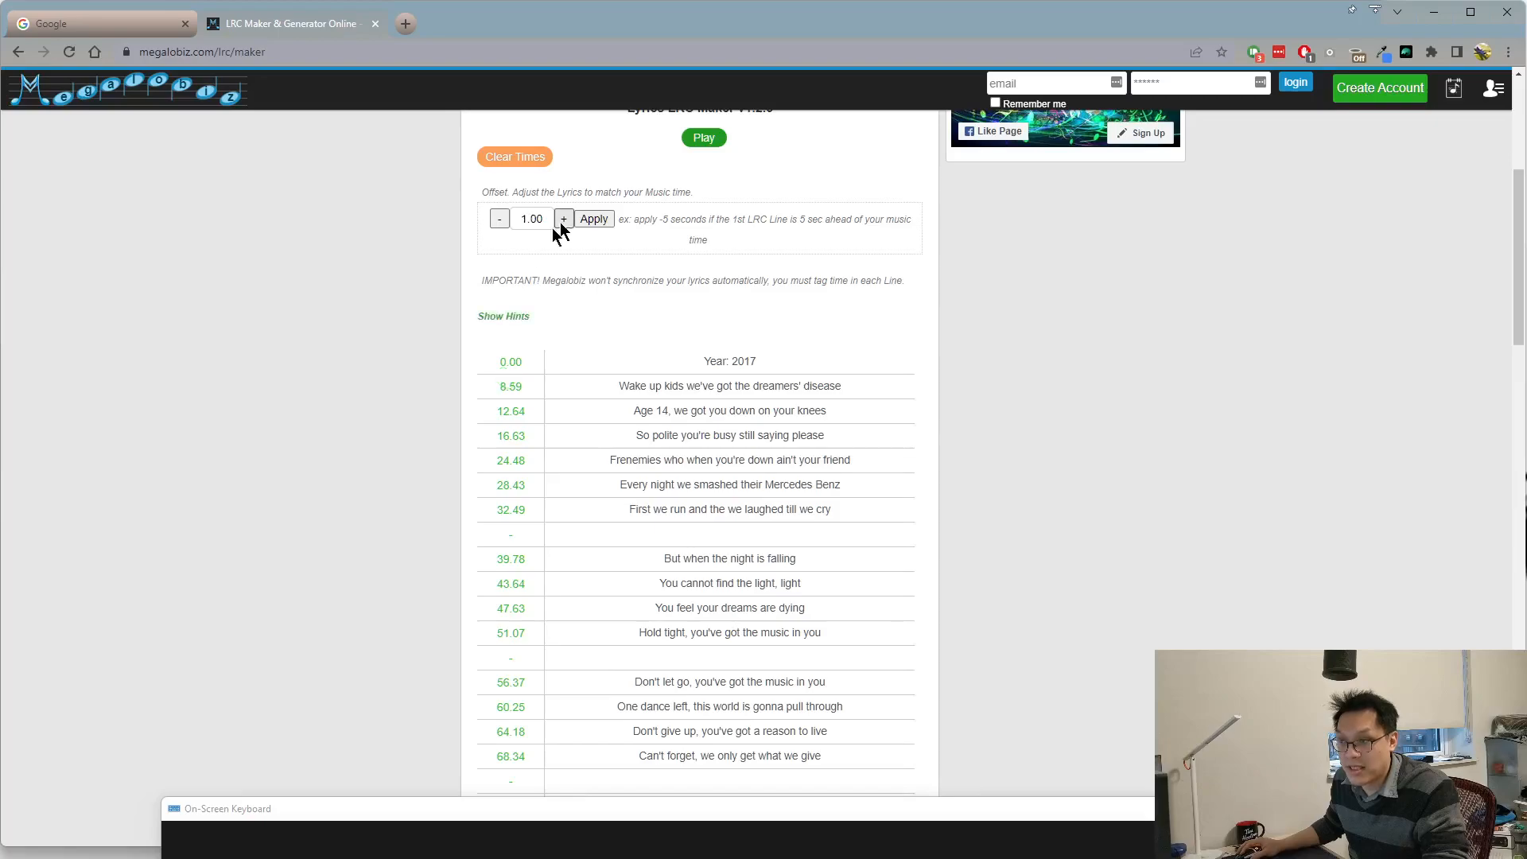